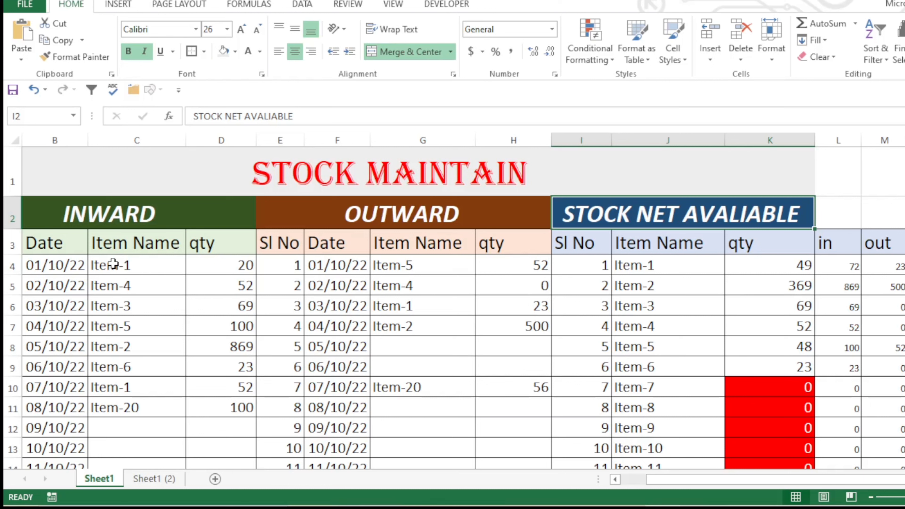
Examine the inward and outward entries and the SUMIF formulas in the qty, in and out columns of Sheet1
{"action": "left_click_drag", "start_coordinate": [689, 268], "coordinate": [715, 358]}
{"action": "left_click", "coordinate": [121, 265]}
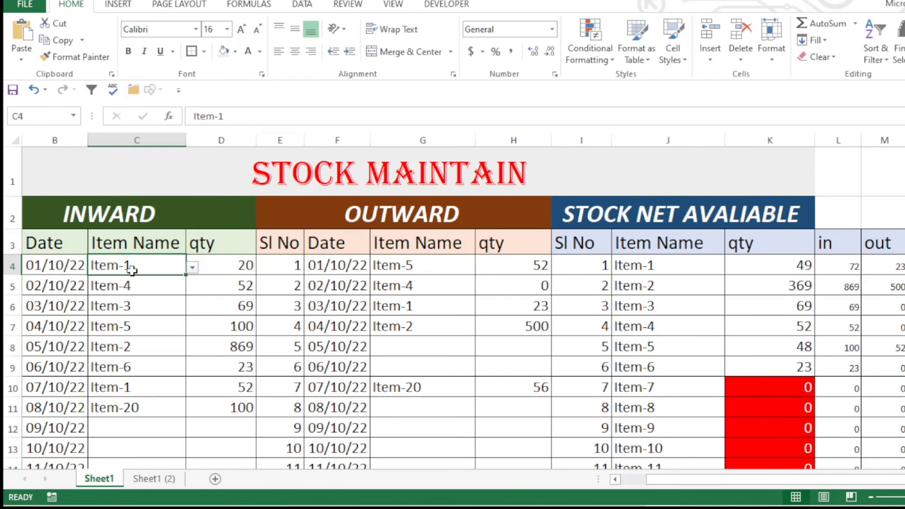
{"action": "left_click", "coordinate": [448, 271]}
{"action": "left_click", "coordinate": [792, 272]}
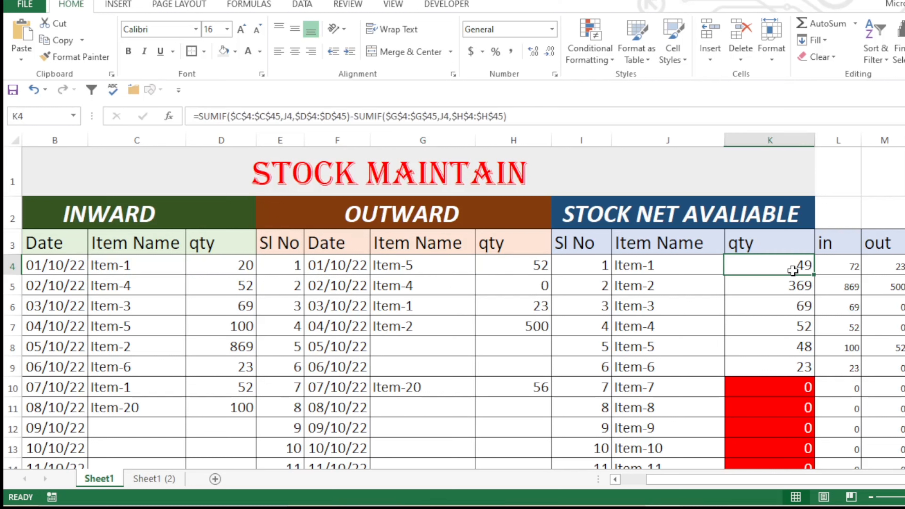
{"action": "left_click", "coordinate": [780, 307]}
{"action": "left_click", "coordinate": [780, 267]}
{"action": "left_click", "coordinate": [778, 304]}
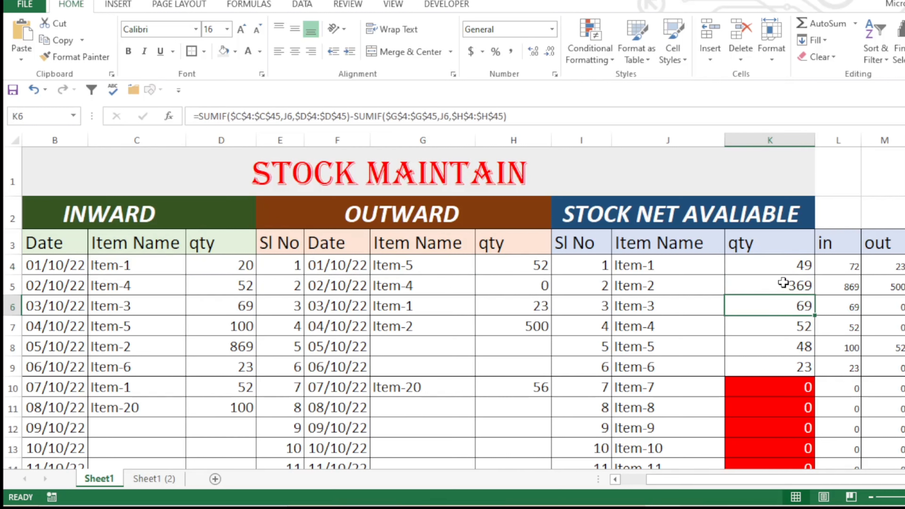
{"action": "left_click", "coordinate": [786, 273]}
{"action": "left_click", "coordinate": [852, 267]}
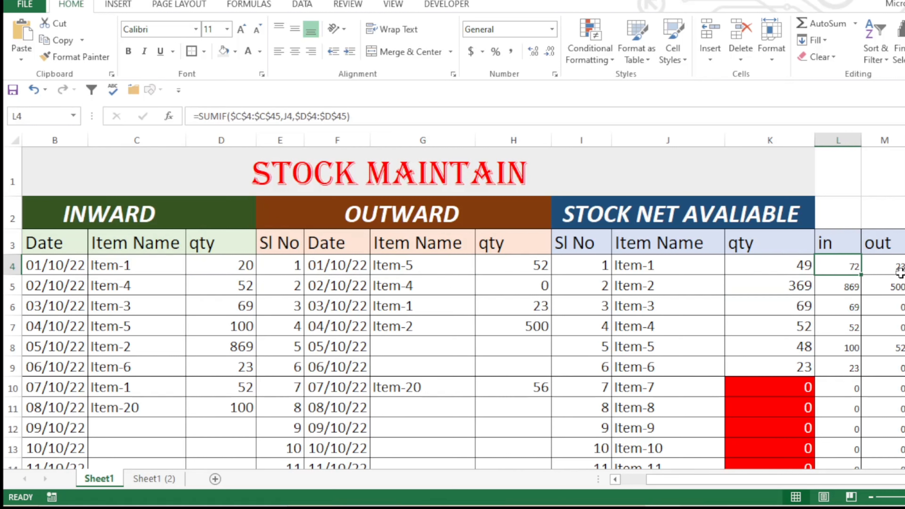
{"action": "left_click", "coordinate": [899, 271]}
{"action": "scroll", "coordinate": [732, 339], "scroll_direction": "down", "scroll_amount": 1}
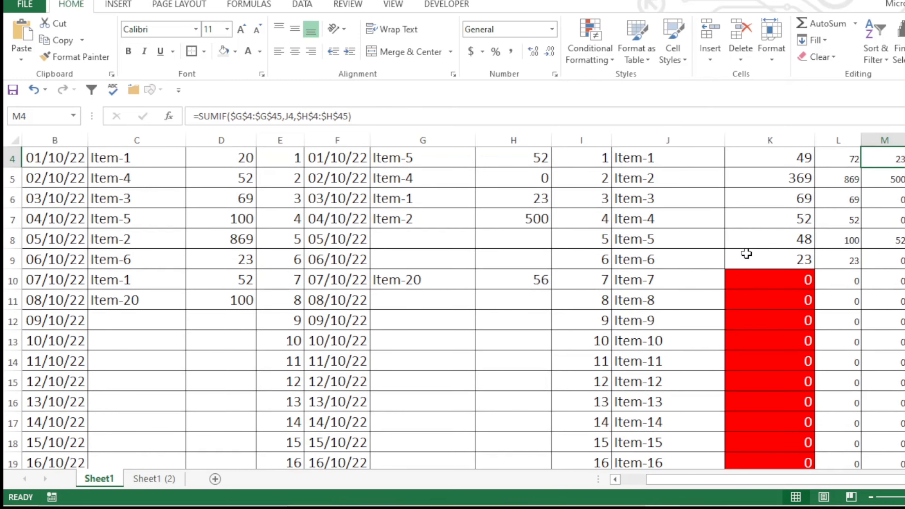
{"action": "scroll", "coordinate": [758, 351], "scroll_direction": "down", "scroll_amount": 2}
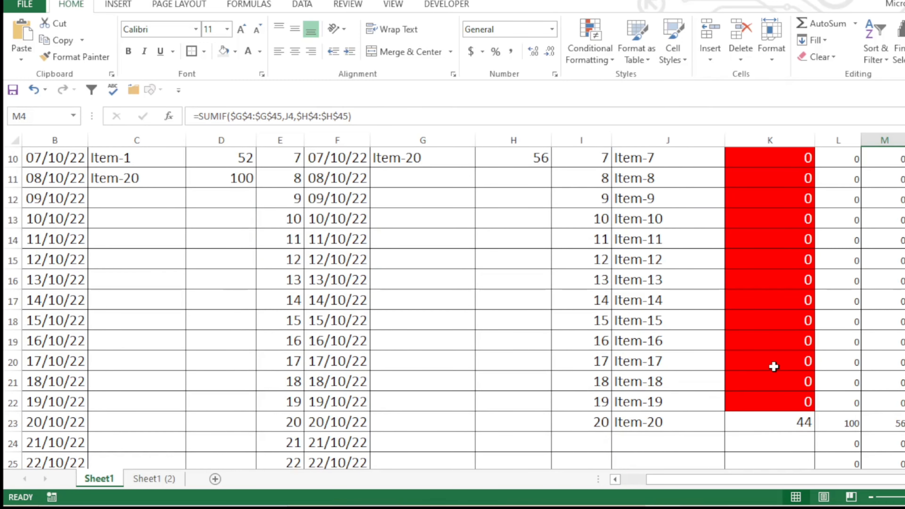
{"action": "scroll", "coordinate": [773, 366], "scroll_direction": "up", "scroll_amount": 3}
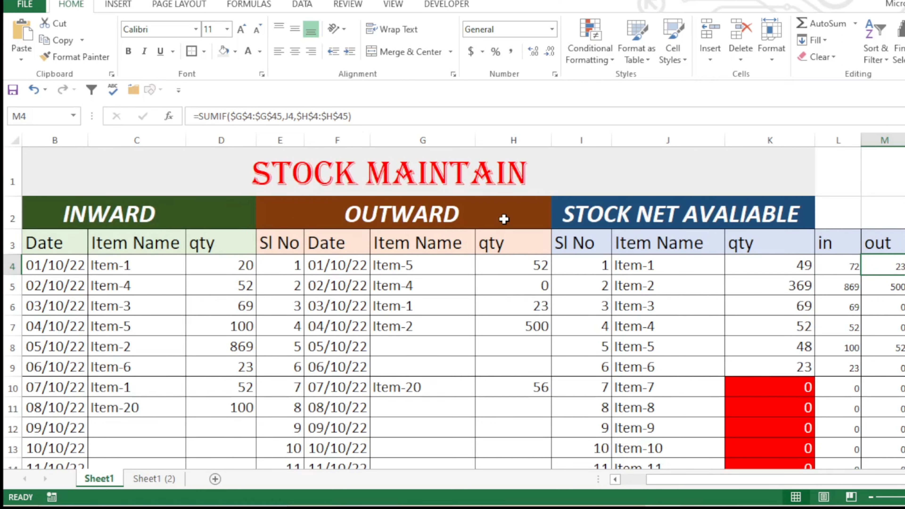
{"action": "left_click", "coordinate": [588, 218]}
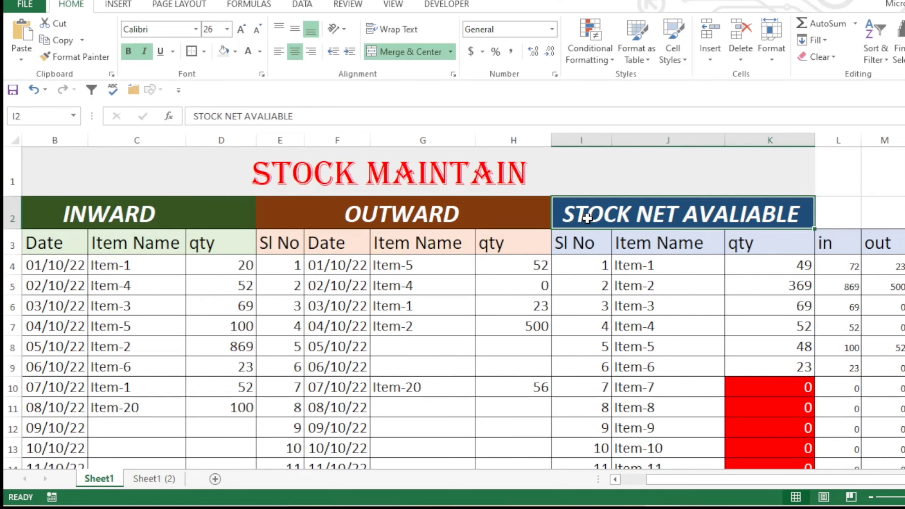
Switch to the Sheet1 (2) worksheet and look over its title and the INWARD, OUTWARD and STOCK NET AVALIABLE headings
{"action": "left_click", "coordinate": [160, 481]}
{"action": "left_click", "coordinate": [396, 360]}
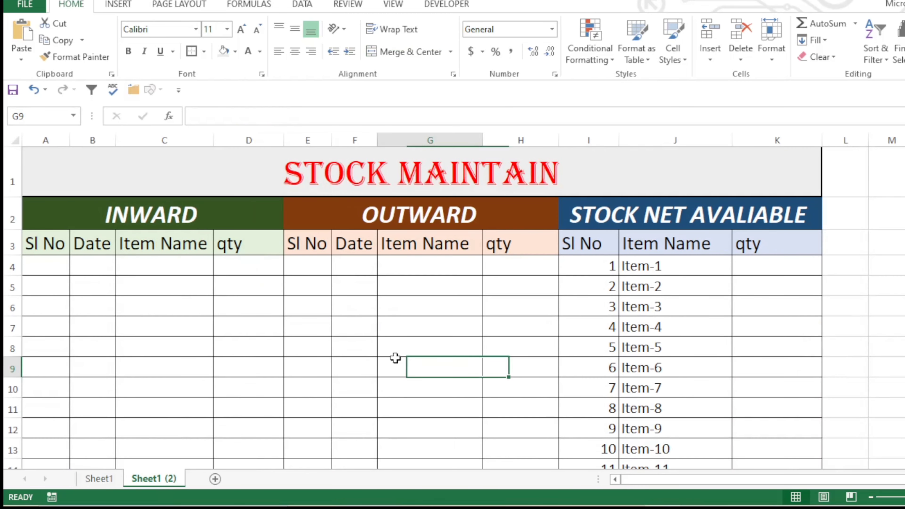
{"action": "left_click", "coordinate": [304, 181]}
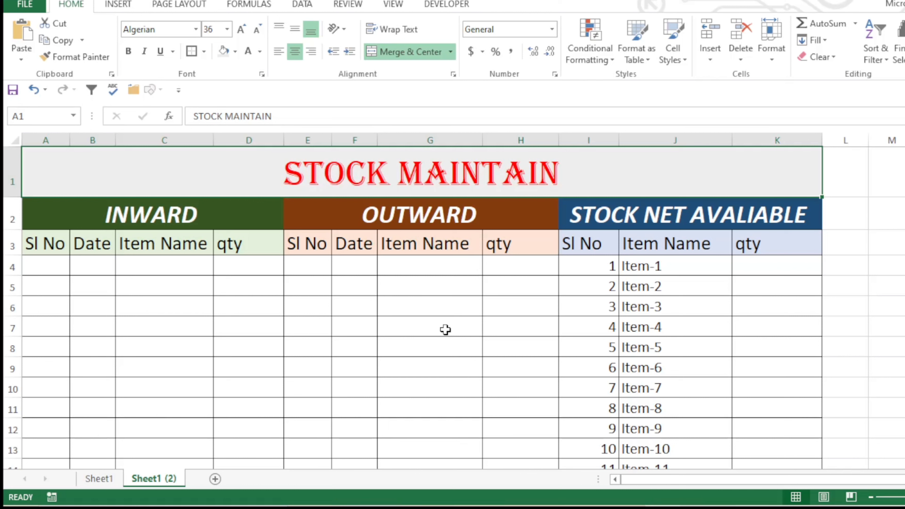
{"action": "left_click", "coordinate": [439, 343]}
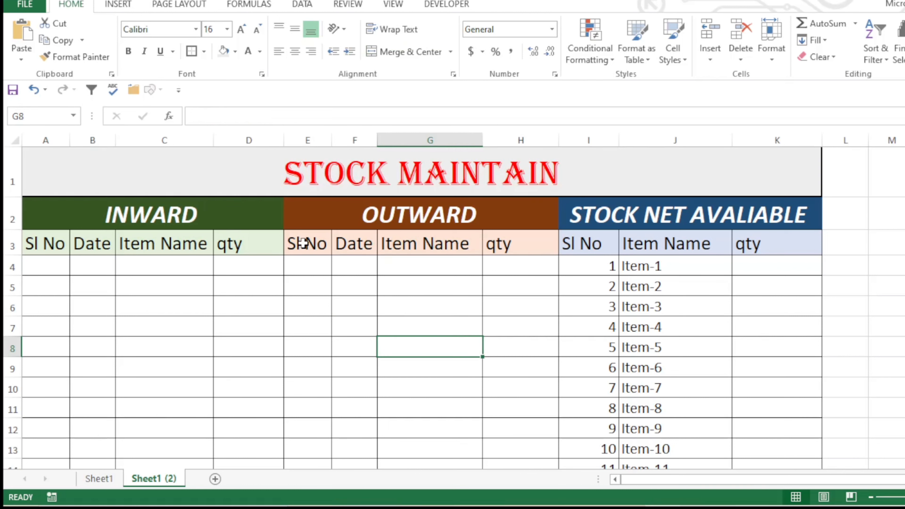
{"action": "left_click", "coordinate": [207, 212]}
{"action": "left_click", "coordinate": [420, 223]}
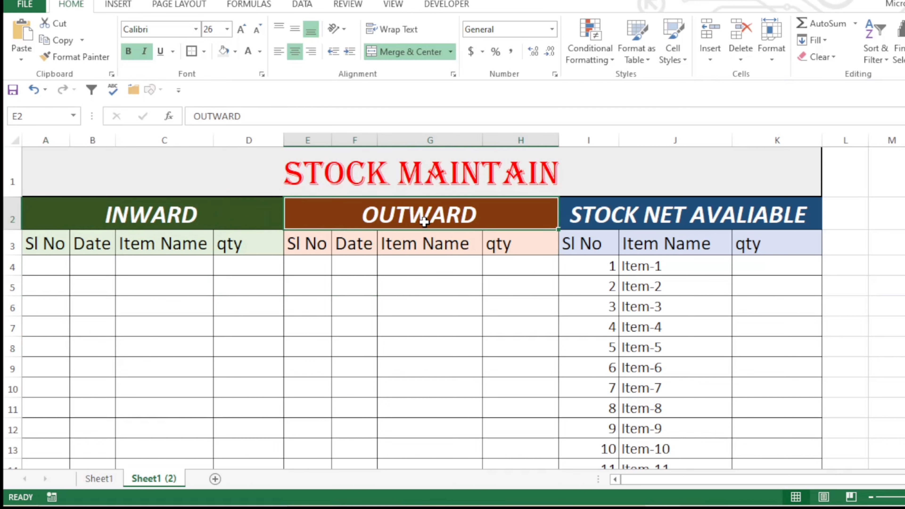
{"action": "left_click", "coordinate": [699, 226]}
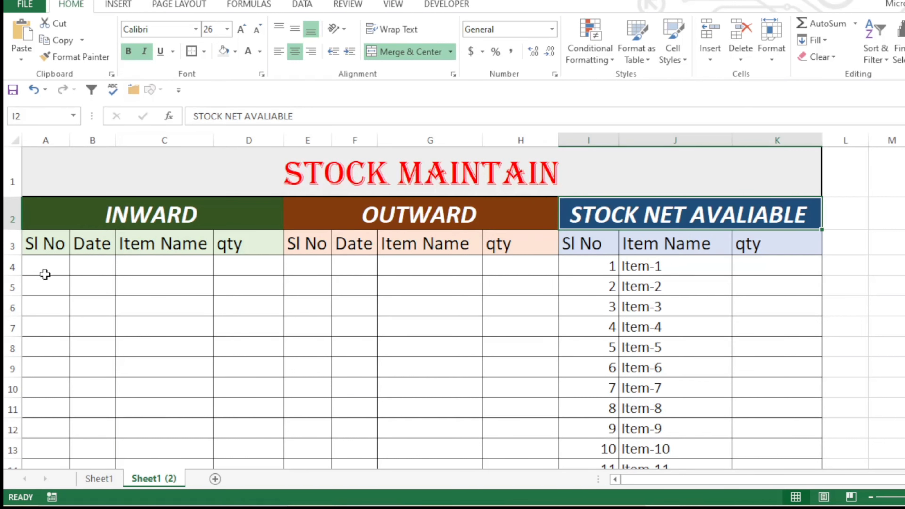
Fill the INWARD Sl No column with serial numbers 1 to 10 in cells A4:A13
{"action": "left_click", "coordinate": [50, 266]}
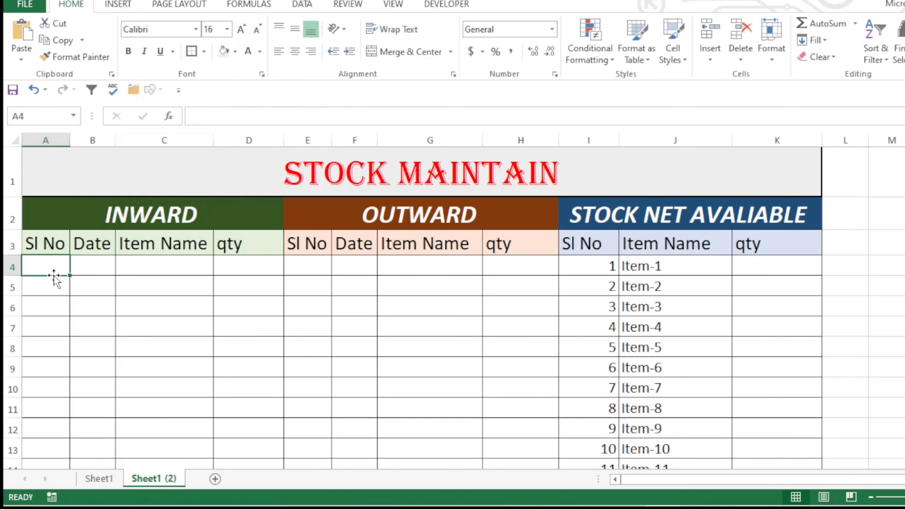
{"action": "type", "text": "1"}
{"action": "key", "text": "Return"}
{"action": "type", "text": "2"}
{"action": "key", "text": "Return"}
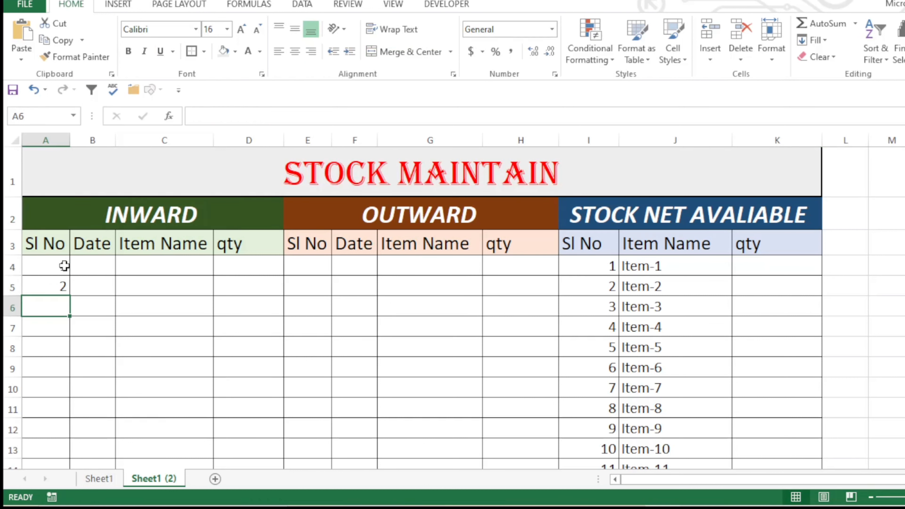
{"action": "left_click_drag", "start_coordinate": [64, 266], "coordinate": [70, 459]}
{"action": "left_click", "coordinate": [242, 401]}
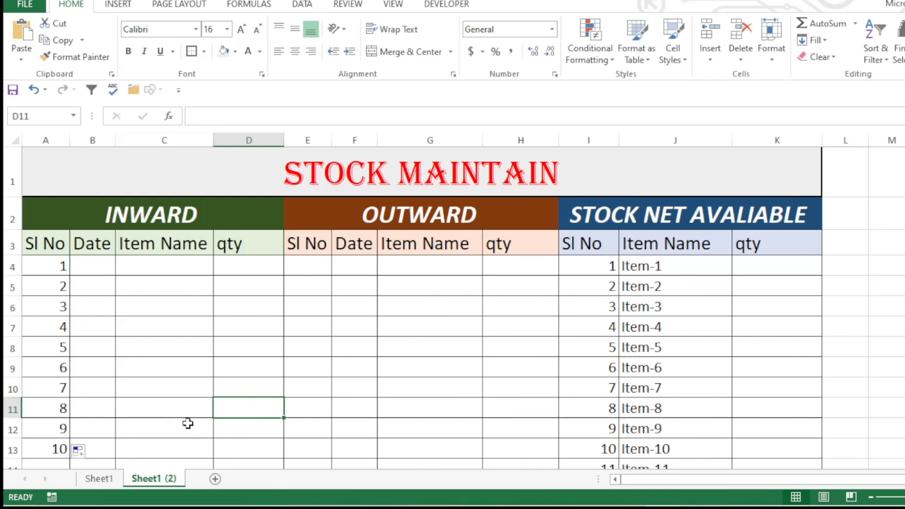
Fill the OUTWARD Date column with the number series 1 to 10 in cells F4:F13
{"action": "left_click", "coordinate": [360, 266]}
{"action": "type", "text": "1"}
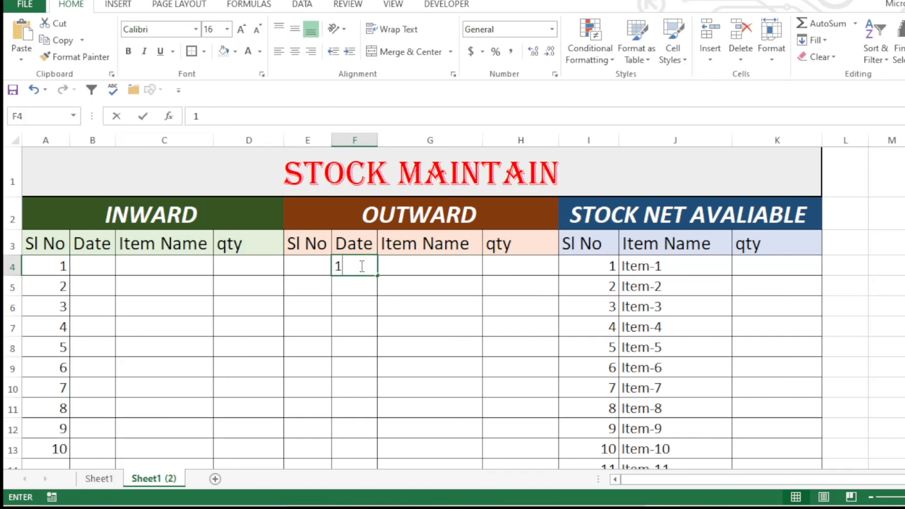
{"action": "key", "text": "Return"}
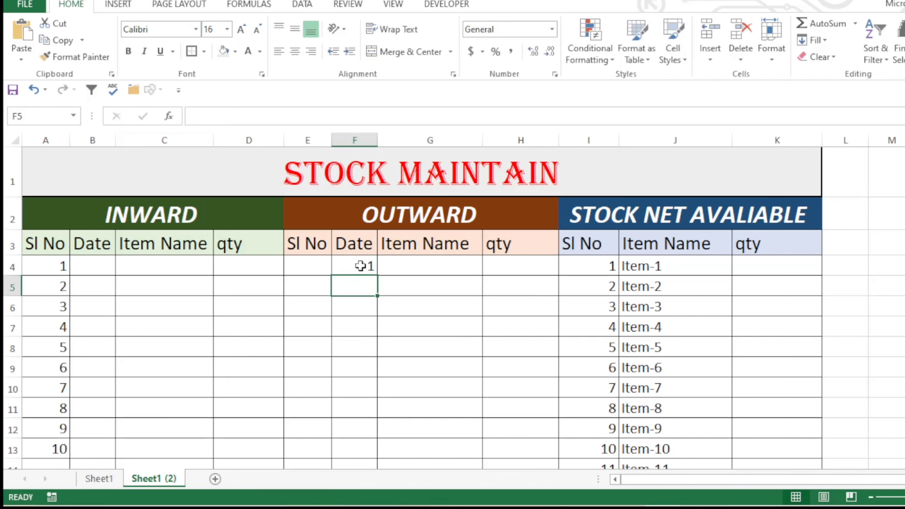
{"action": "type", "text": "2"}
{"action": "key", "text": "Return"}
{"action": "left_click", "coordinate": [361, 266]}
{"action": "left_click_drag", "start_coordinate": [361, 266], "coordinate": [364, 450]}
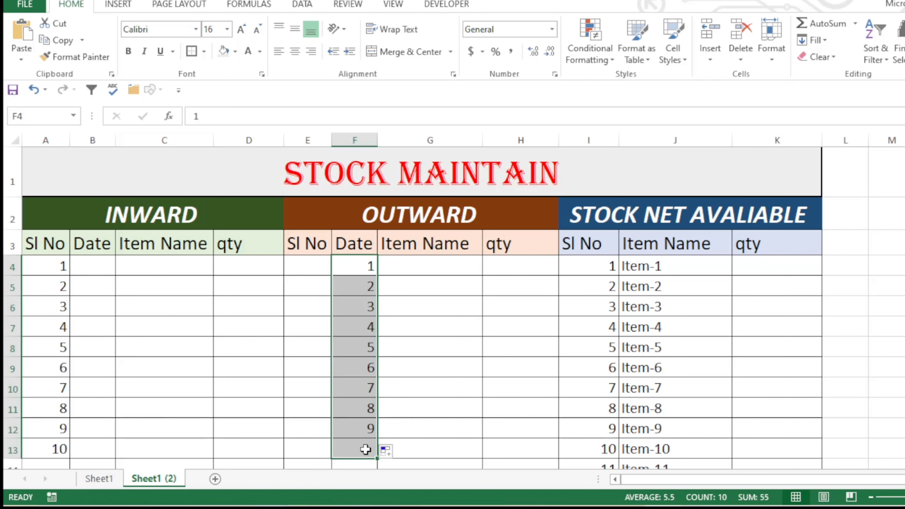
{"action": "left_click", "coordinate": [439, 382]}
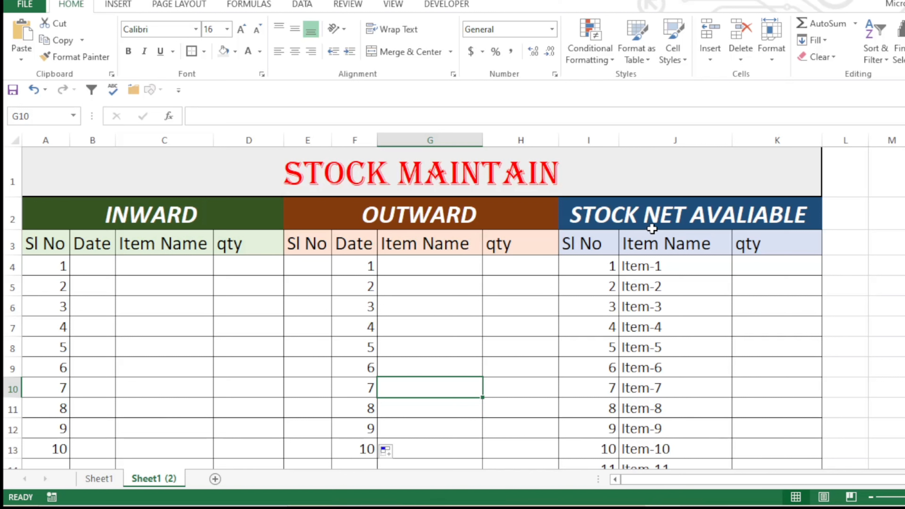
Examine the item name list and the blank qty column under STOCK NET AVALIABLE
{"action": "left_click", "coordinate": [654, 218]}
{"action": "left_click", "coordinate": [676, 273]}
{"action": "left_click", "coordinate": [669, 244]}
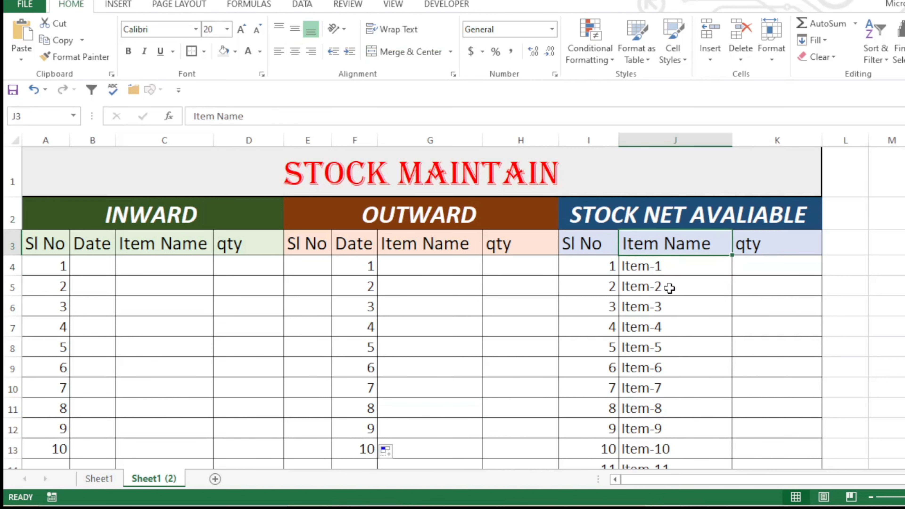
{"action": "left_click", "coordinate": [667, 288]}
{"action": "left_click", "coordinate": [685, 245]}
{"action": "left_click", "coordinate": [691, 264]}
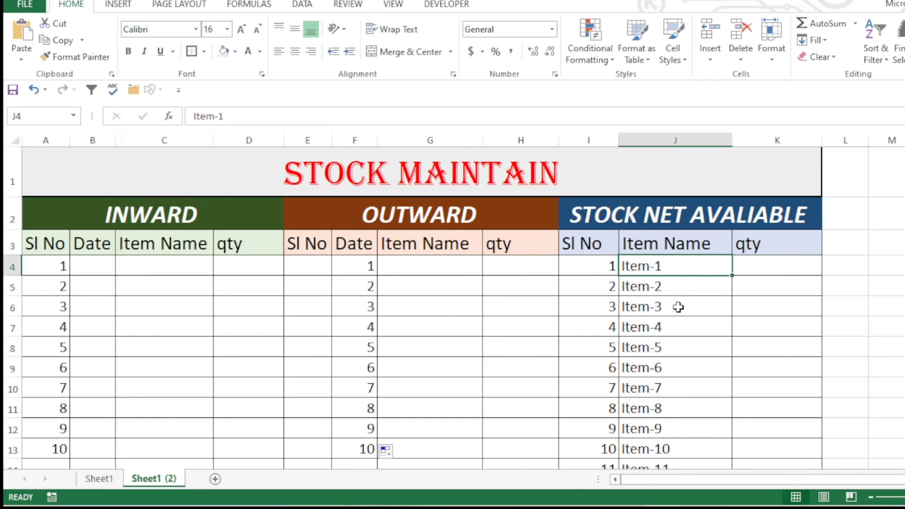
{"action": "left_click", "coordinate": [679, 306]}
{"action": "left_click_drag", "start_coordinate": [695, 268], "coordinate": [663, 384]}
{"action": "scroll", "coordinate": [669, 324], "scroll_direction": "up", "scroll_amount": 4}
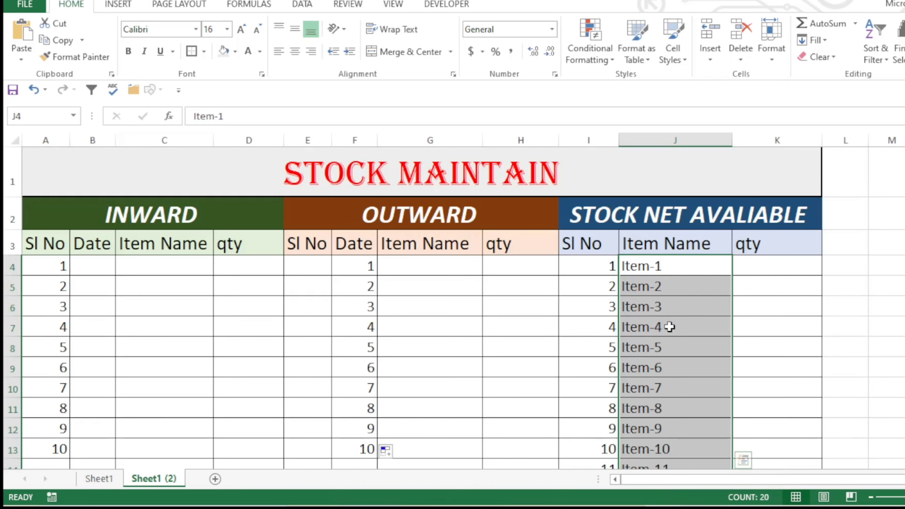
{"action": "left_click", "coordinate": [756, 326]}
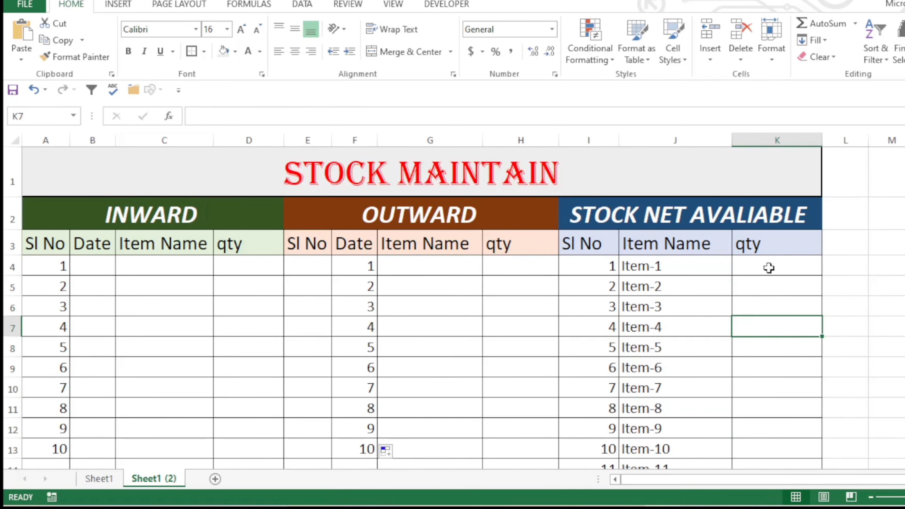
{"action": "left_click_drag", "start_coordinate": [767, 267], "coordinate": [774, 400]}
{"action": "scroll", "coordinate": [774, 400], "scroll_direction": "up", "scroll_amount": 2}
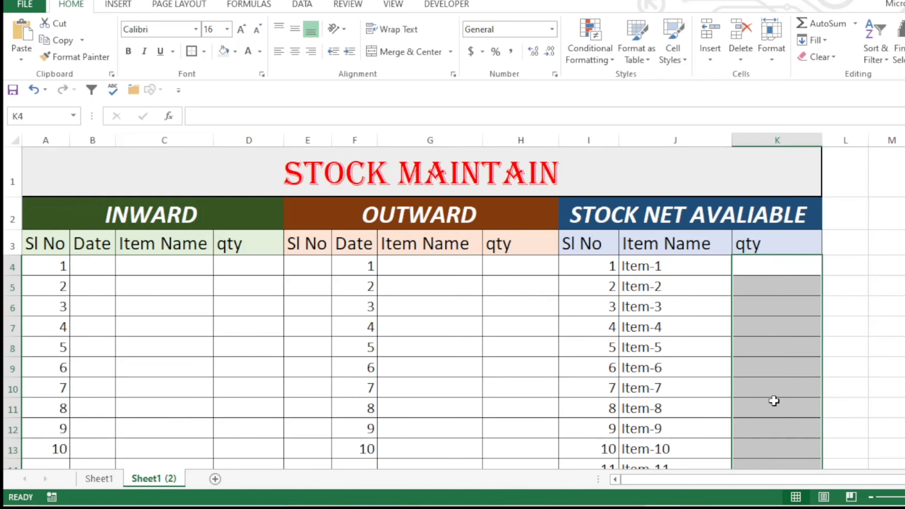
{"action": "left_click", "coordinate": [766, 343]}
{"action": "left_click_drag", "start_coordinate": [762, 278], "coordinate": [772, 274]}
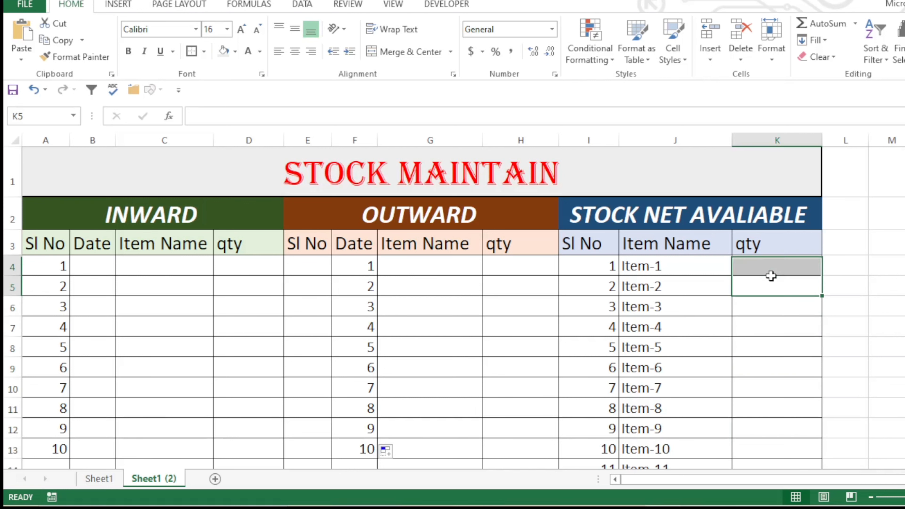
{"action": "left_click", "coordinate": [777, 345]}
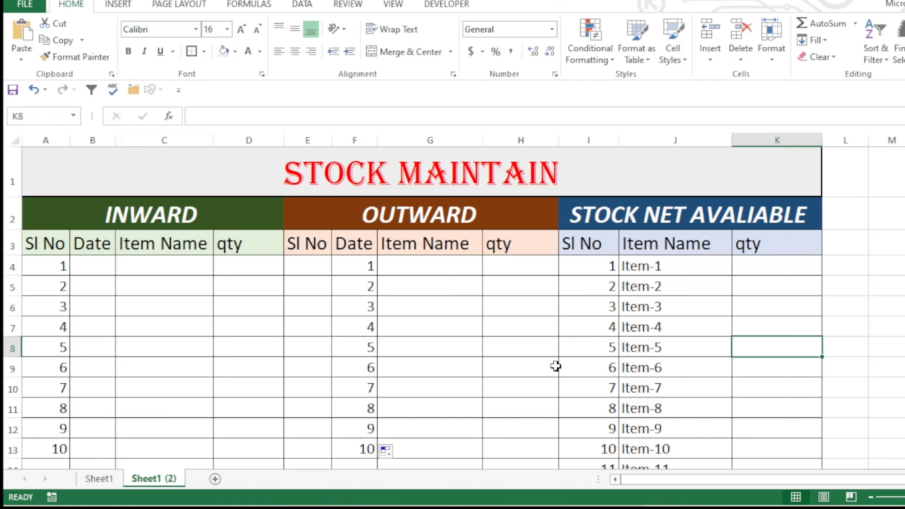
Enter the date 5-10-2020 in the first INWARD row, cell B4
{"action": "left_click", "coordinate": [106, 267]}
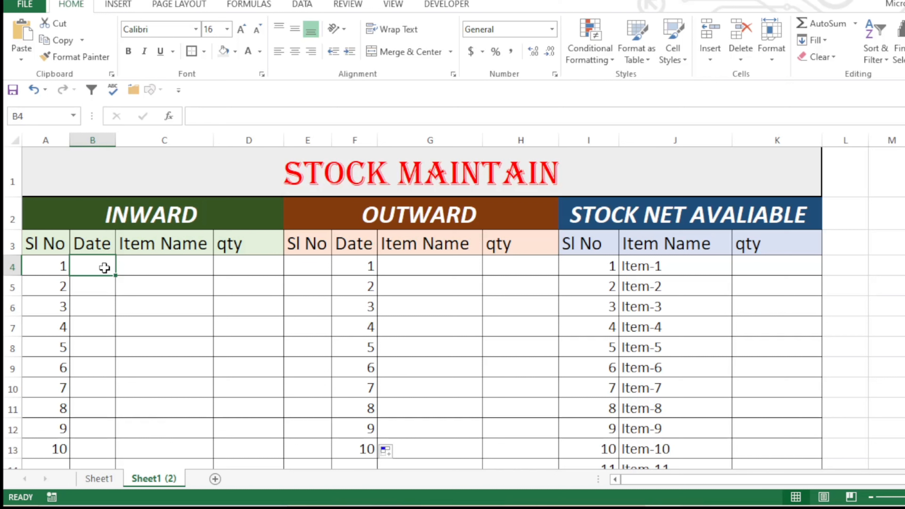
{"action": "type", "text": "5"}
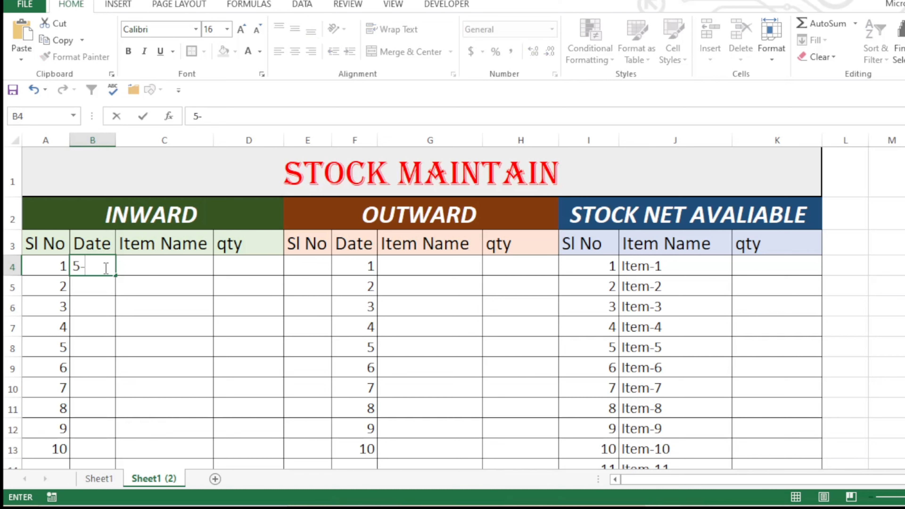
{"action": "type", "text": "-10-2020"}
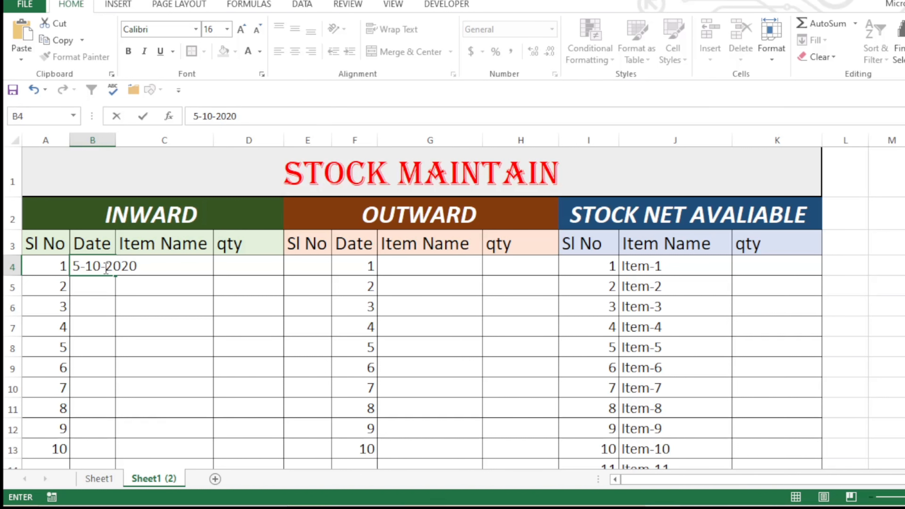
{"action": "key", "text": "Return"}
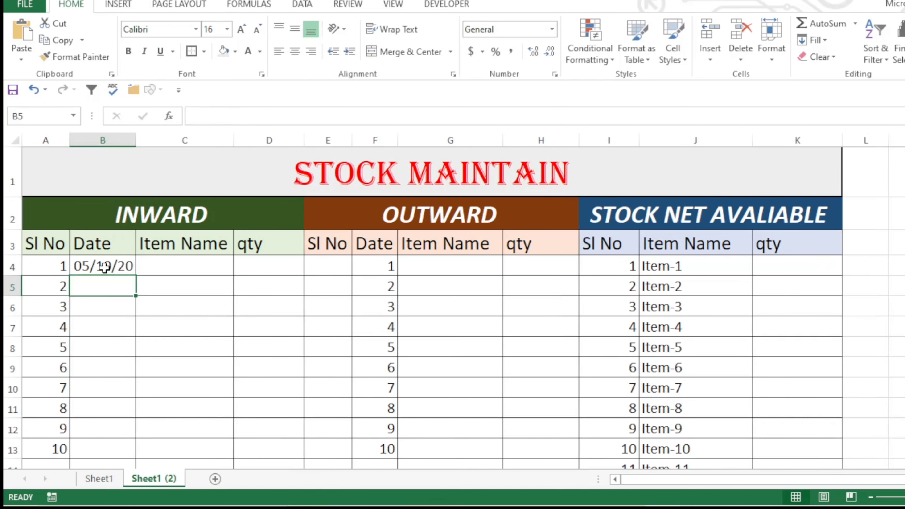
{"action": "left_click", "coordinate": [209, 268]}
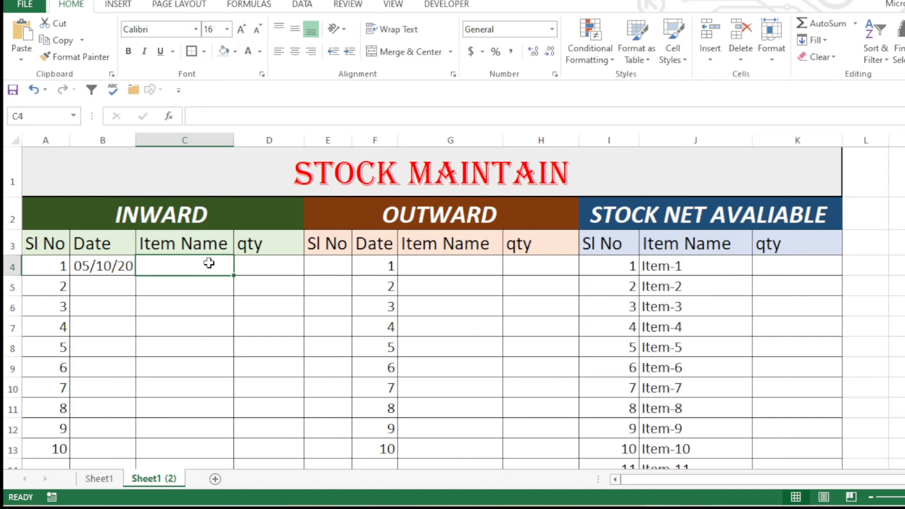
{"action": "type", "text": "i"}
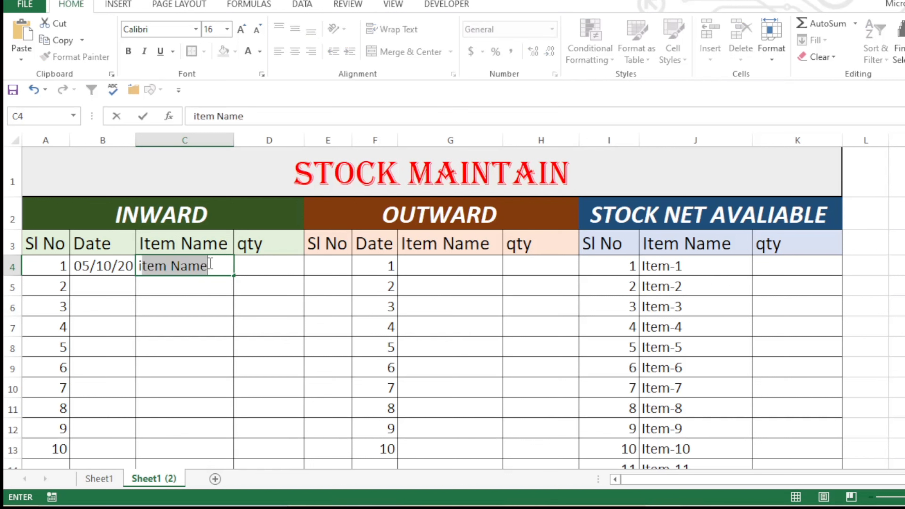
{"action": "type", "text": "tt"}
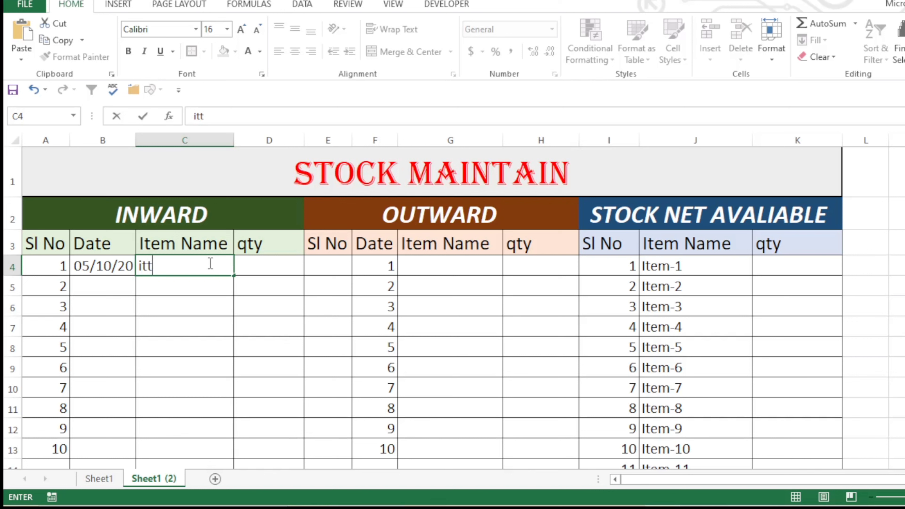
{"action": "left_click", "coordinate": [332, 365]}
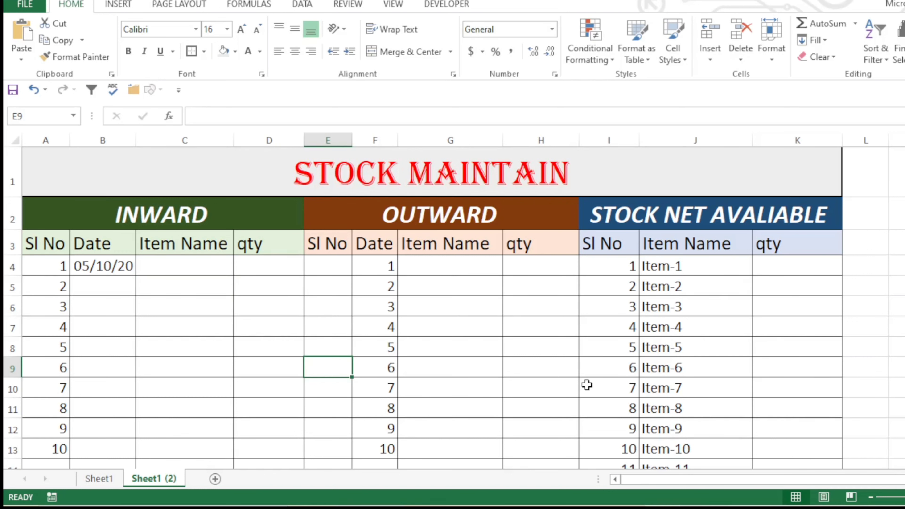
Start a List-type data validation rule for the blank INWARD Item Name cells from C4 downward
{"action": "left_click_drag", "start_coordinate": [205, 265], "coordinate": [213, 302]}
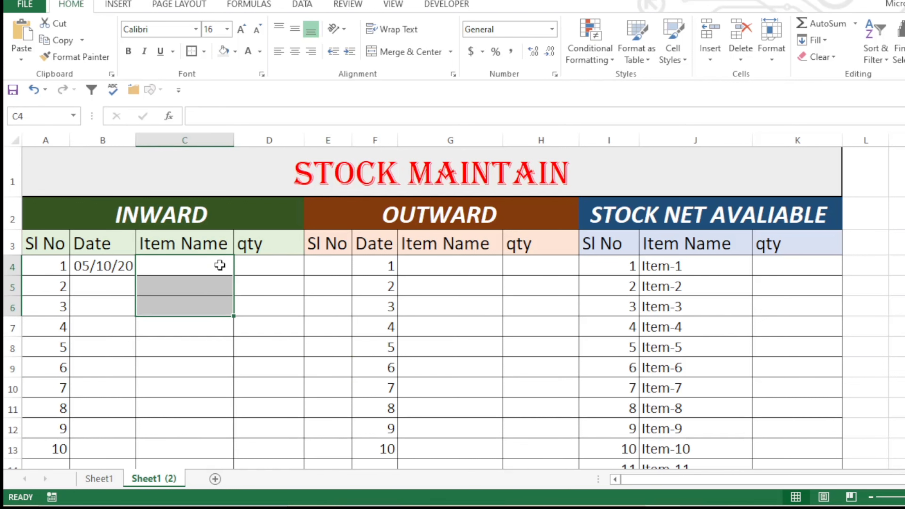
{"action": "left_click", "coordinate": [220, 265]}
{"action": "left_click", "coordinate": [214, 311]}
{"action": "left_click", "coordinate": [259, 330]}
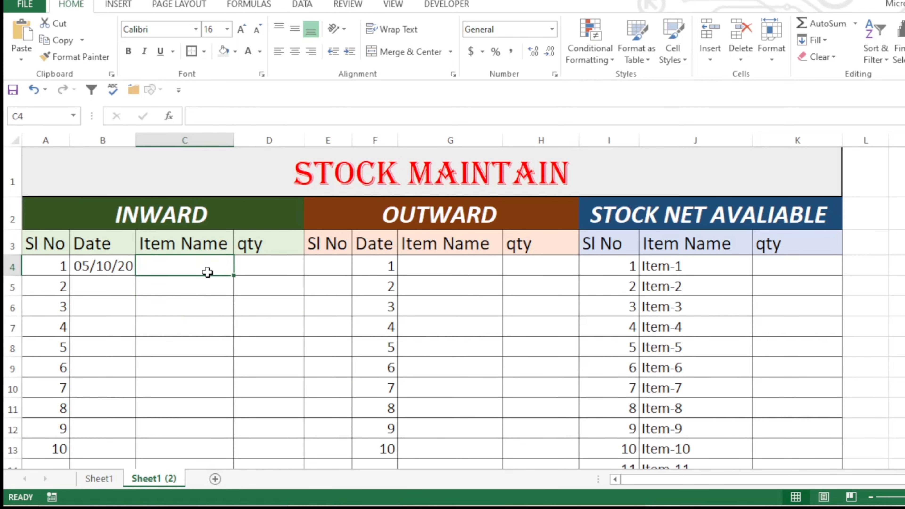
{"action": "left_click_drag", "start_coordinate": [208, 269], "coordinate": [203, 446]}
{"action": "scroll", "coordinate": [202, 447], "scroll_direction": "up", "scroll_amount": 10}
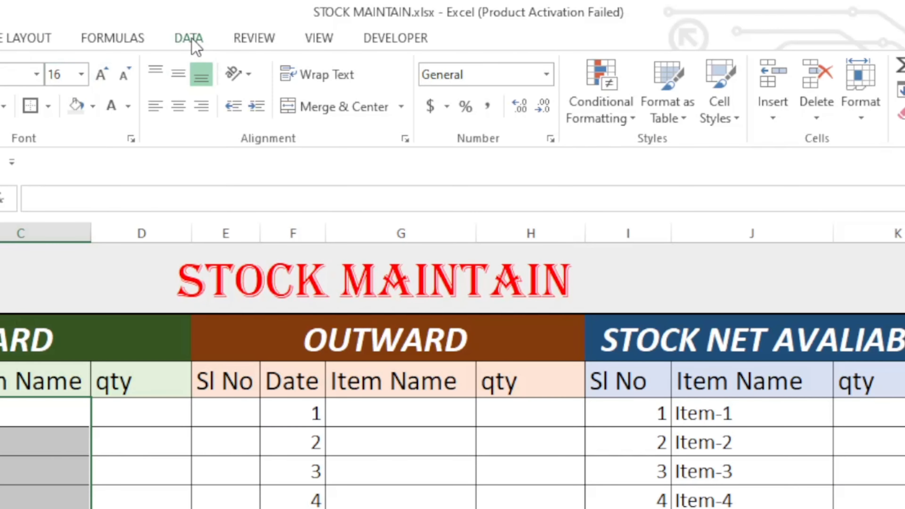
{"action": "left_click", "coordinate": [192, 40]}
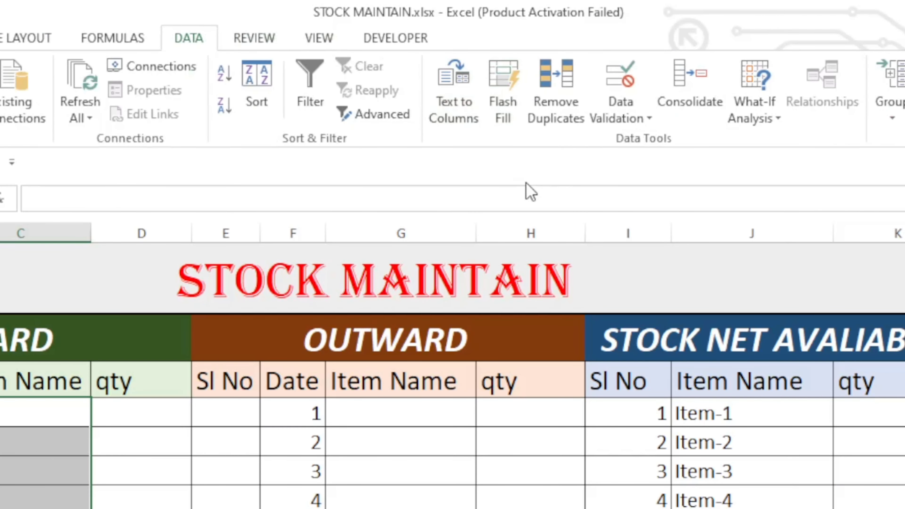
{"action": "left_click", "coordinate": [648, 121]}
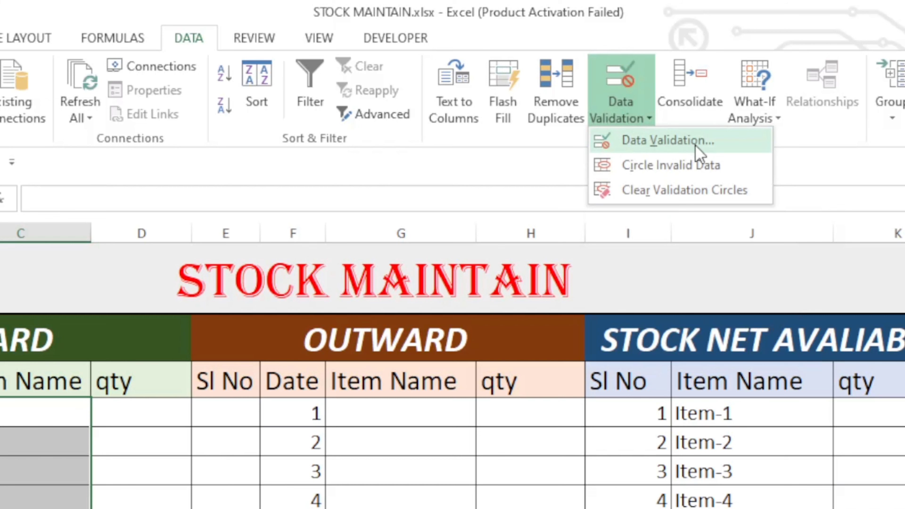
{"action": "left_click", "coordinate": [696, 152]}
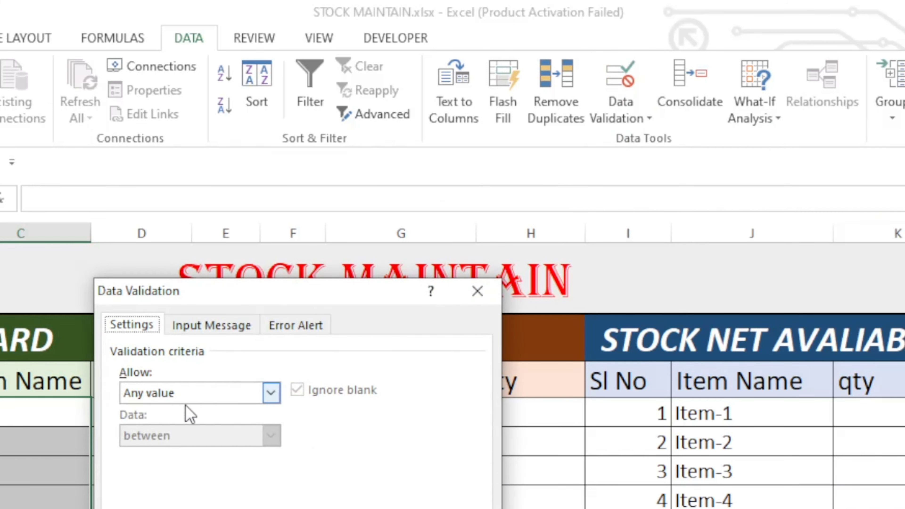
{"action": "left_click", "coordinate": [271, 393]}
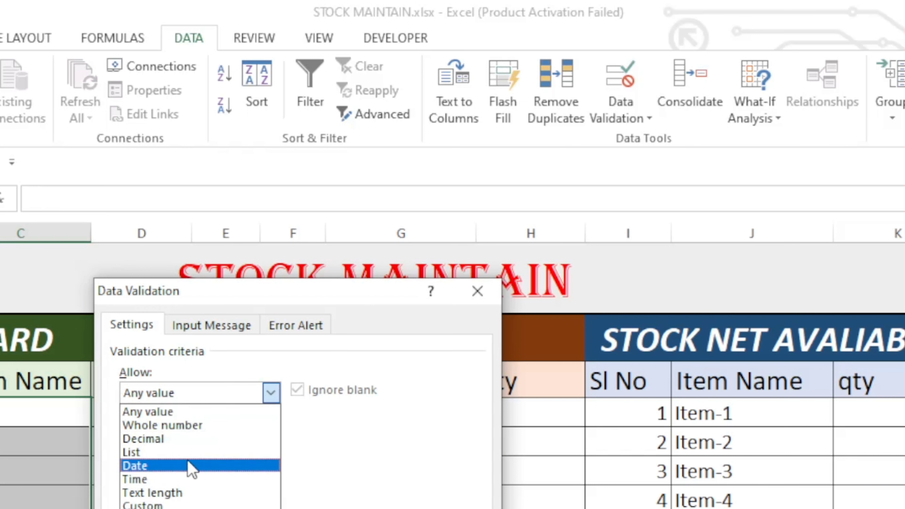
{"action": "left_click", "coordinate": [195, 454]}
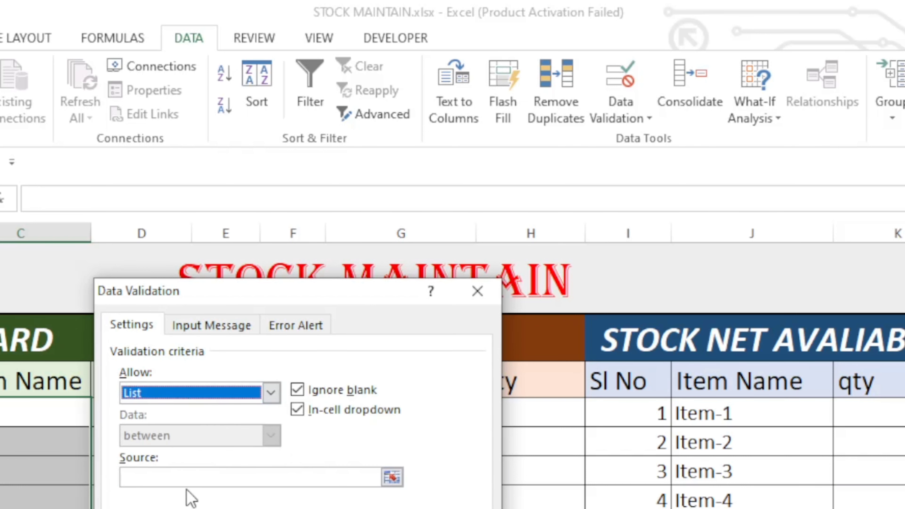
Use the item names Item-1 to Item-20 in J4:J23 as the validation list source and apply the rule
{"action": "left_click", "coordinate": [391, 479]}
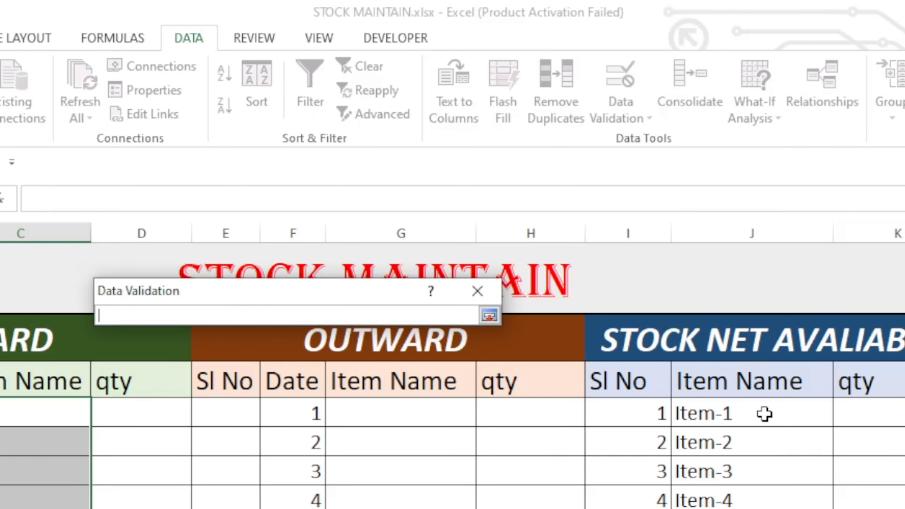
{"action": "left_click_drag", "start_coordinate": [764, 413], "coordinate": [756, 508]}
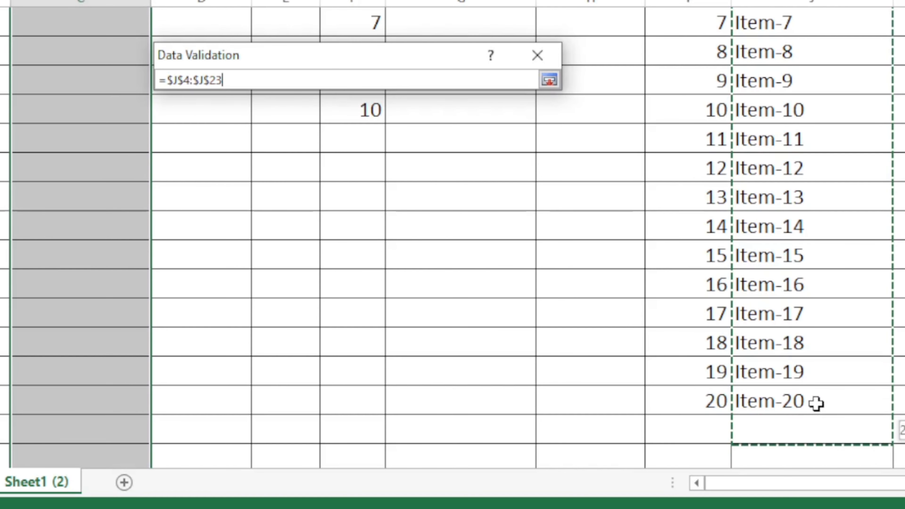
{"action": "left_click_drag", "start_coordinate": [816, 404], "coordinate": [816, 400]}
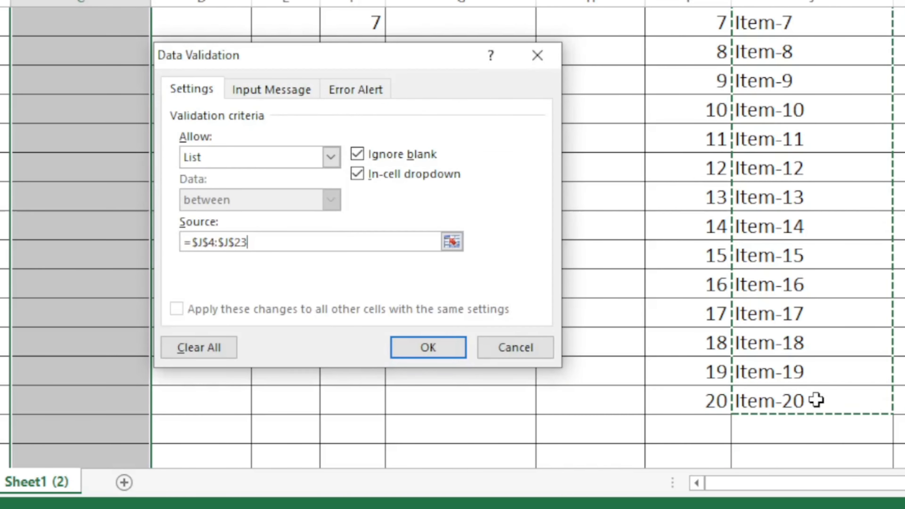
{"action": "left_click", "coordinate": [436, 357]}
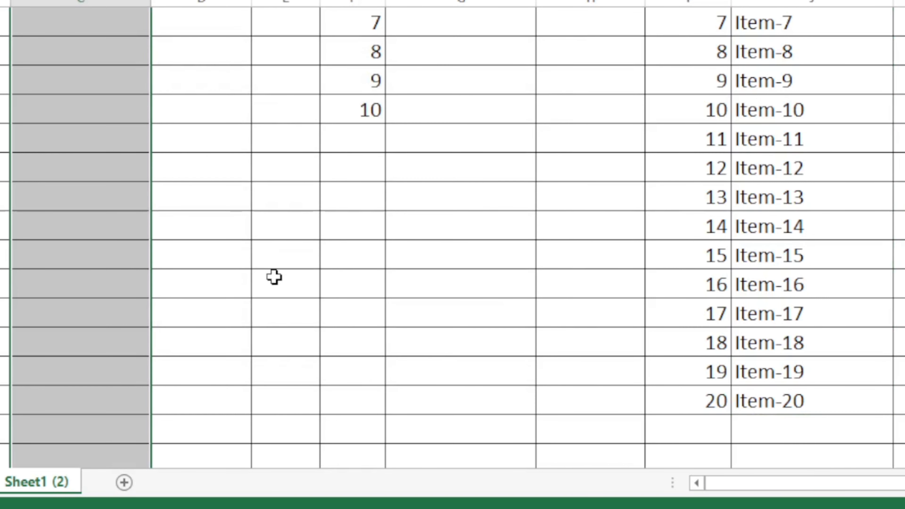
Choose Item-1 from the in-cell list as the item name in the first INWARD row, cell C4
{"action": "scroll", "coordinate": [275, 278], "scroll_direction": "up", "scroll_amount": 3}
{"action": "left_click", "coordinate": [192, 255]}
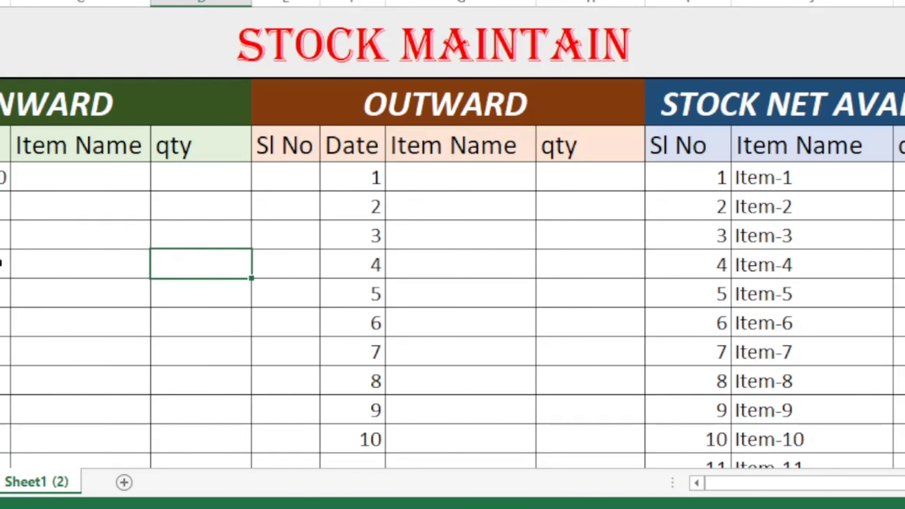
{"action": "left_click", "coordinate": [128, 204]}
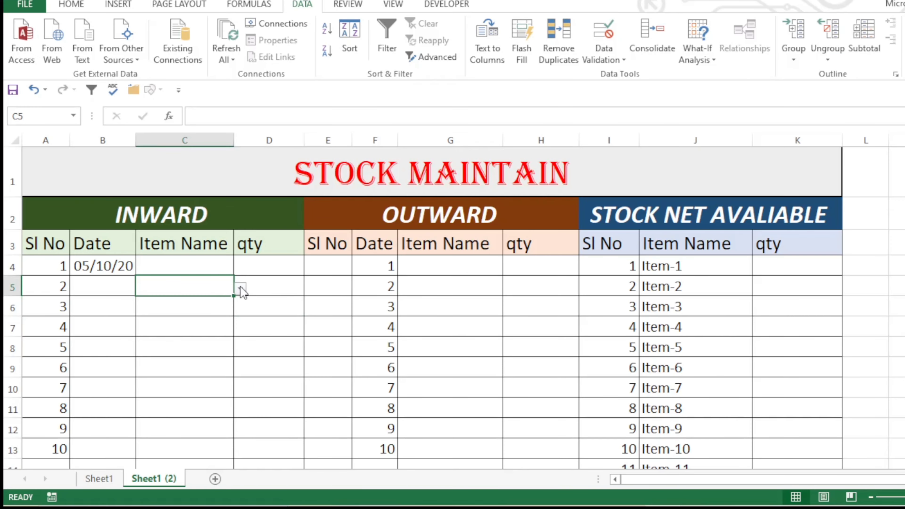
{"action": "left_click", "coordinate": [161, 210]}
{"action": "left_click_drag", "start_coordinate": [234, 347], "coordinate": [237, 291]}
{"action": "left_click", "coordinate": [289, 292]}
{"action": "left_click", "coordinate": [204, 262]}
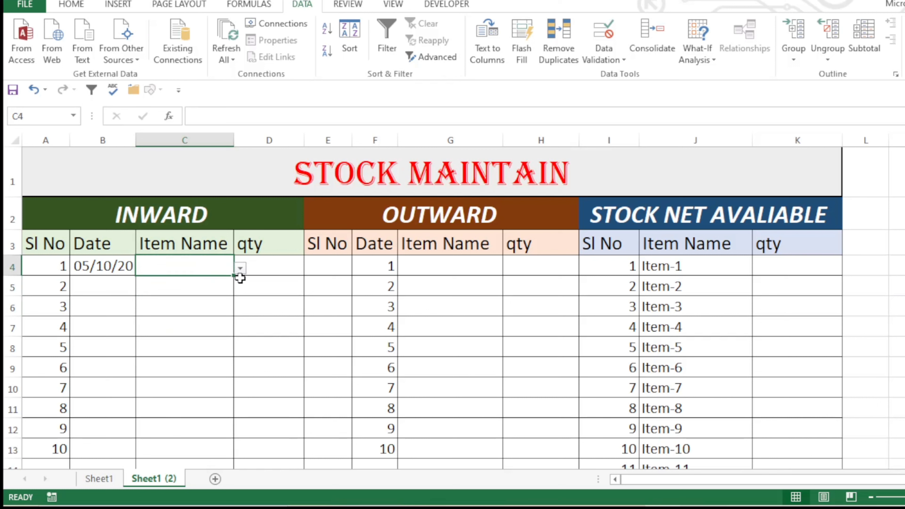
{"action": "left_click", "coordinate": [240, 267]}
{"action": "left_click", "coordinate": [191, 282]}
{"action": "left_click", "coordinate": [272, 307]}
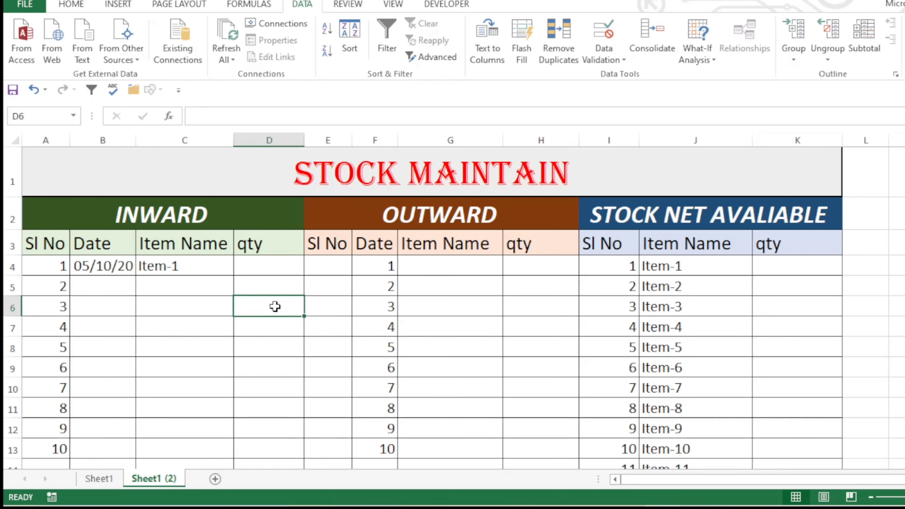
Enter an inward quantity of 100 for Item-1 in cell D4
{"action": "left_click", "coordinate": [270, 265]}
{"action": "type", "text": "10"}
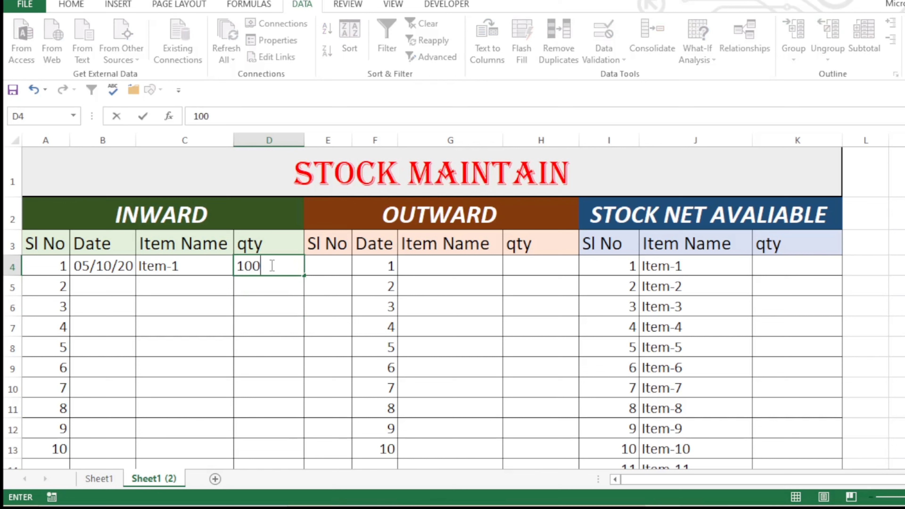
{"action": "type", "text": "0"}
{"action": "key", "text": "Return"}
{"action": "left_click", "coordinate": [270, 303]}
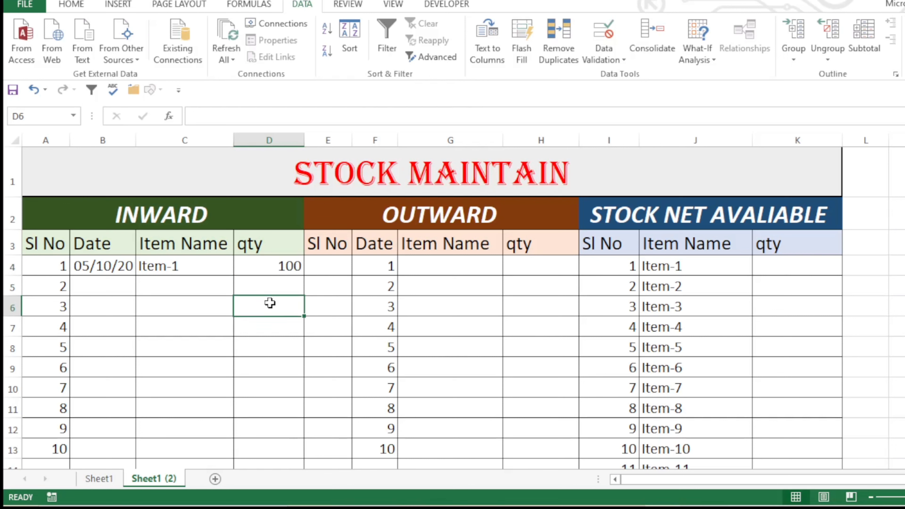
Enter the date 6-10-2022 in B5 and choose Item-3 as the item name in C5 of the second INWARD row
{"action": "left_click", "coordinate": [127, 292]}
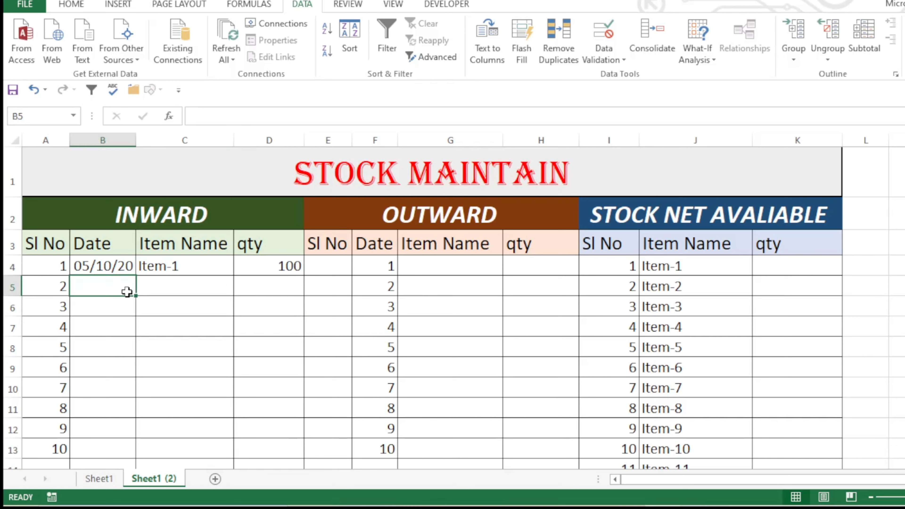
{"action": "type", "text": "6-10-2022"}
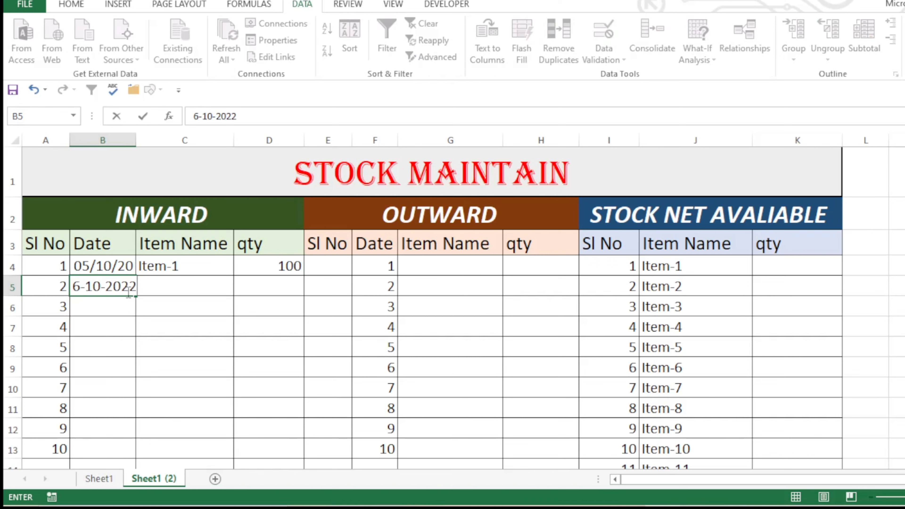
{"action": "key", "text": "Return"}
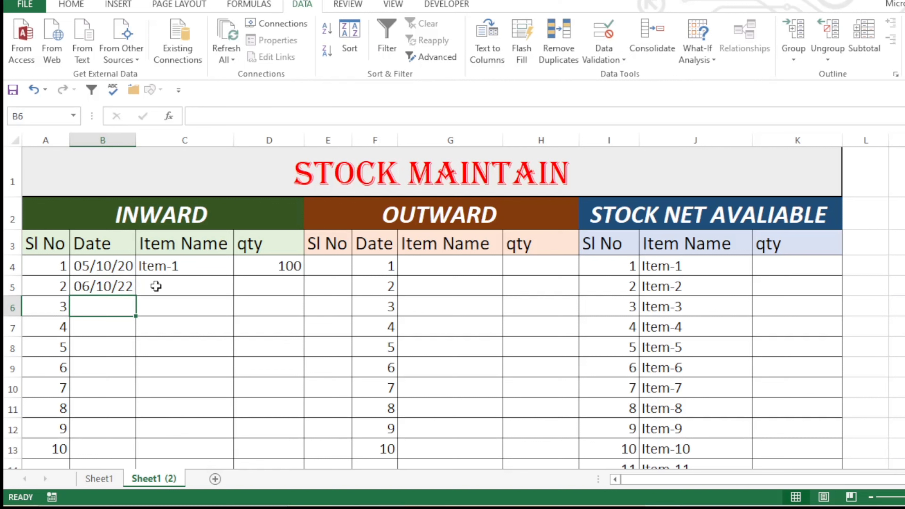
{"action": "left_click", "coordinate": [156, 287]}
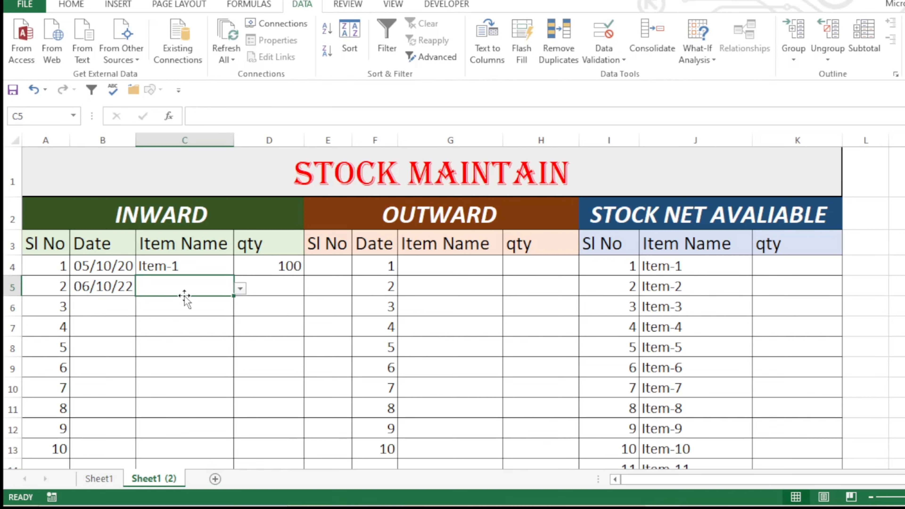
{"action": "left_click", "coordinate": [241, 288]}
{"action": "left_click", "coordinate": [192, 321]}
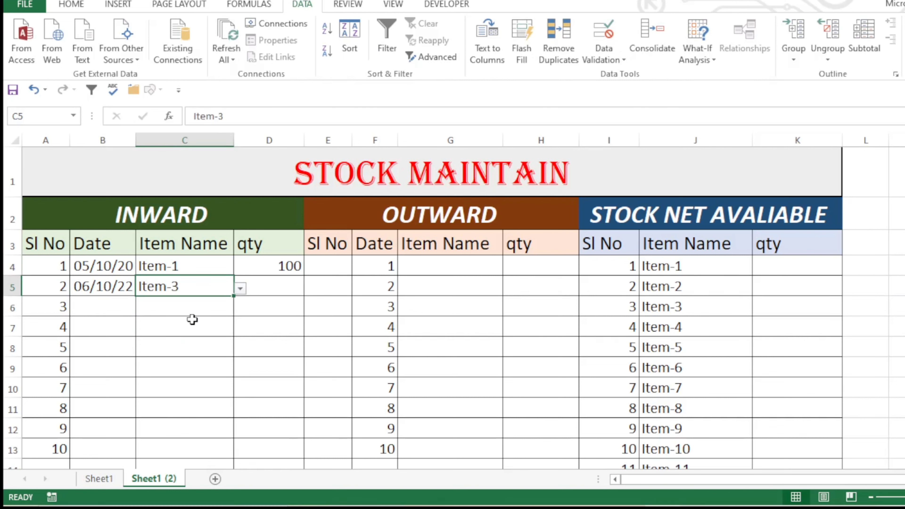
Enter an inward quantity of 50 for Item-3 in cell D5
{"action": "left_click", "coordinate": [296, 330]}
{"action": "left_click", "coordinate": [281, 288]}
{"action": "type", "text": "50"}
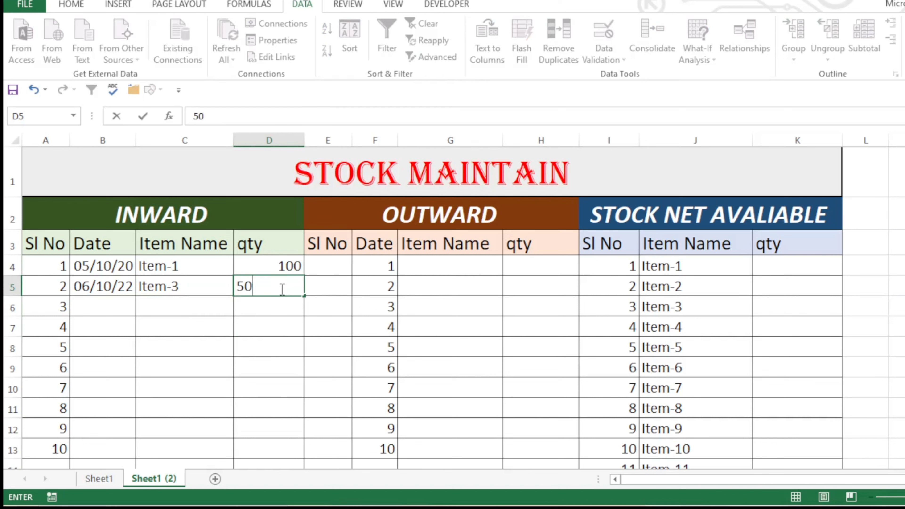
{"action": "key", "text": "Return"}
{"action": "left_click", "coordinate": [292, 352]}
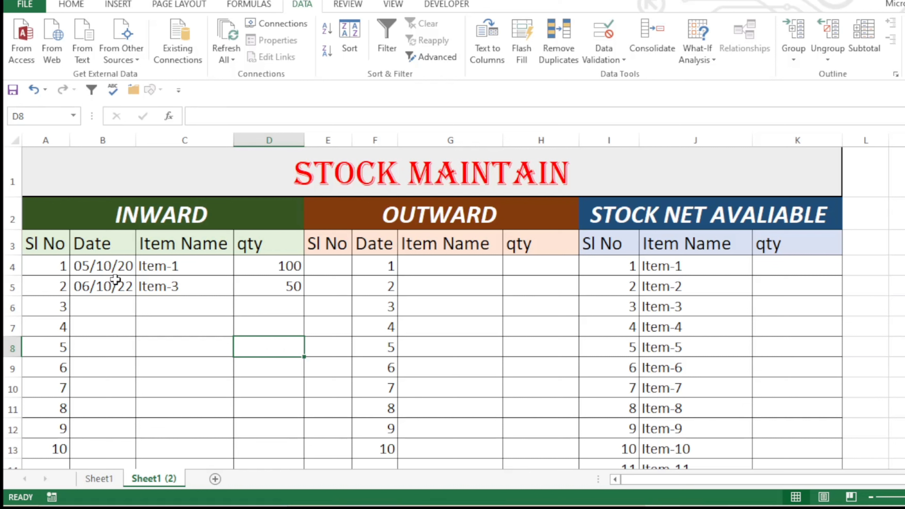
{"action": "left_click", "coordinate": [177, 300]}
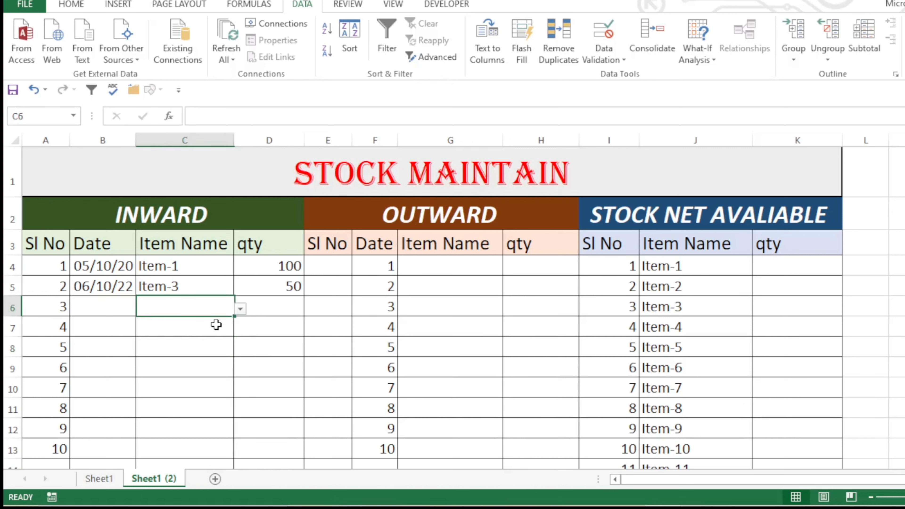
{"action": "left_click", "coordinate": [240, 308]}
{"action": "left_click", "coordinate": [241, 309]}
{"action": "left_click", "coordinate": [330, 259]}
{"action": "left_click", "coordinate": [447, 291]}
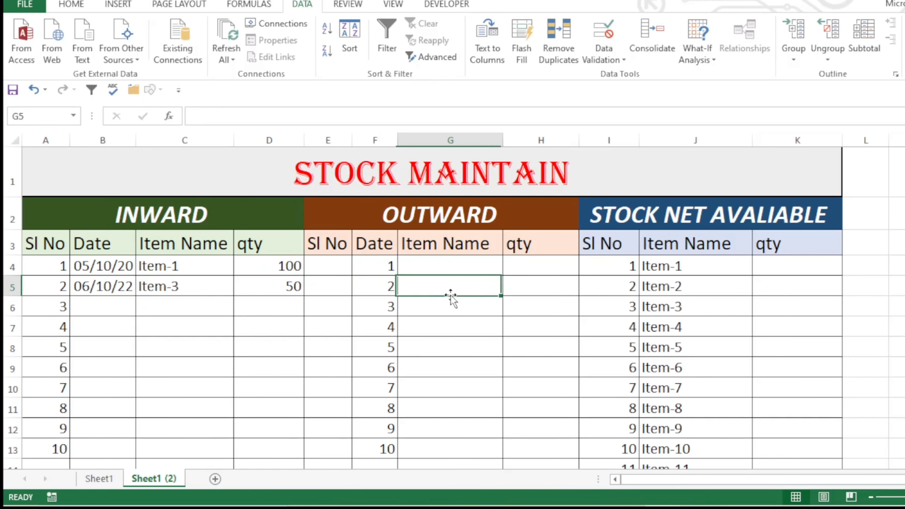
Clear the misplaced serial numbers 1 to 10 from the OUTWARD Date column, cells F4:F14
{"action": "left_click", "coordinate": [349, 267]}
{"action": "left_click_drag", "start_coordinate": [394, 268], "coordinate": [377, 377]}
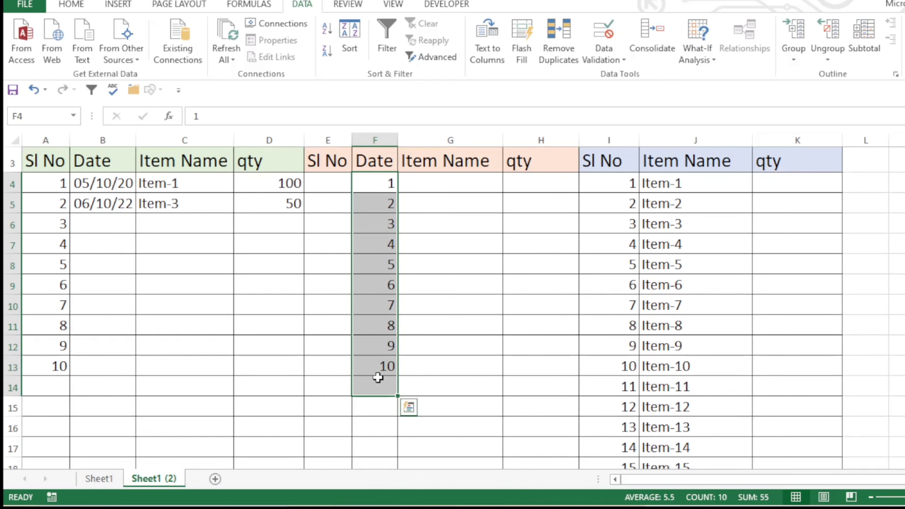
{"action": "key", "text": "Delete"}
{"action": "scroll", "coordinate": [377, 371], "scroll_direction": "up", "scroll_amount": 1}
Fill the OUTWARD Sl No column with serial numbers 1 to 20 in cells E4:E23
{"action": "left_click", "coordinate": [341, 272]}
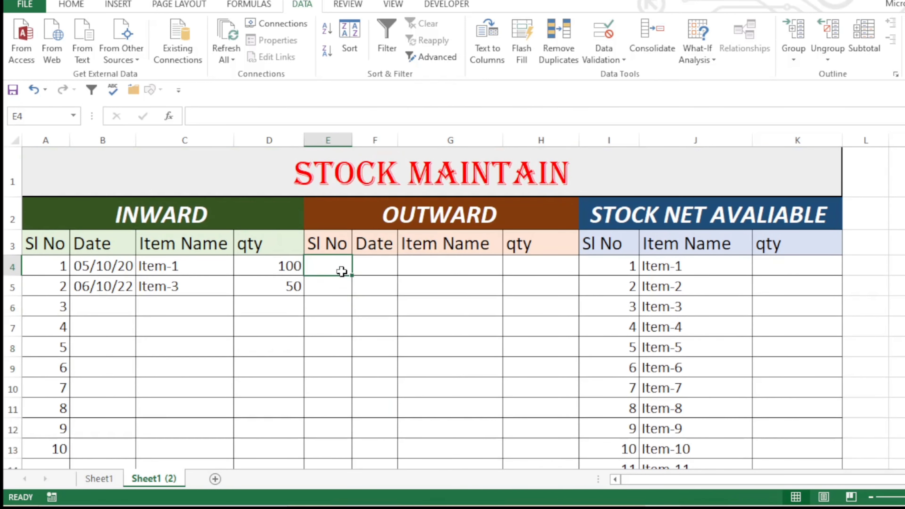
{"action": "type", "text": "1"}
{"action": "key", "text": "Return"}
{"action": "type", "text": "2"}
{"action": "key", "text": "Return"}
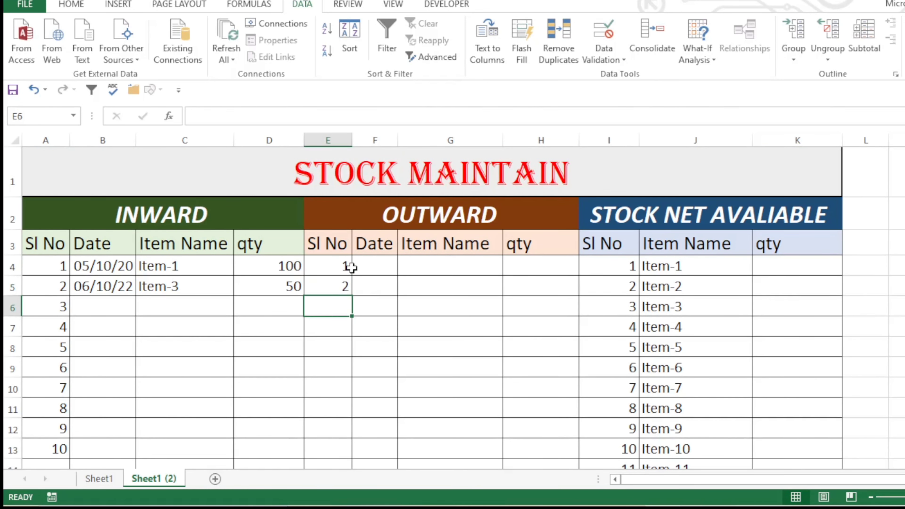
{"action": "left_click", "coordinate": [425, 333]}
{"action": "left_click", "coordinate": [340, 274]}
{"action": "left_click_drag", "start_coordinate": [340, 274], "coordinate": [344, 283]}
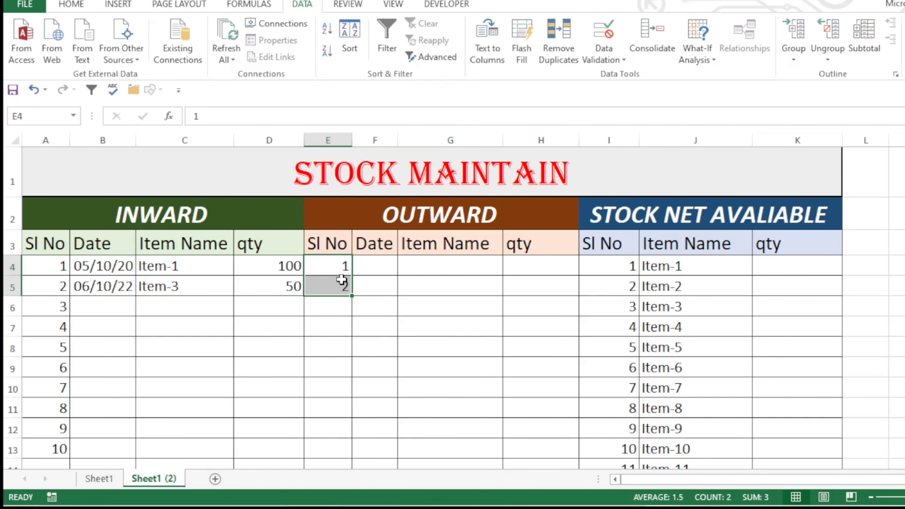
{"action": "double_click", "coordinate": [353, 295]}
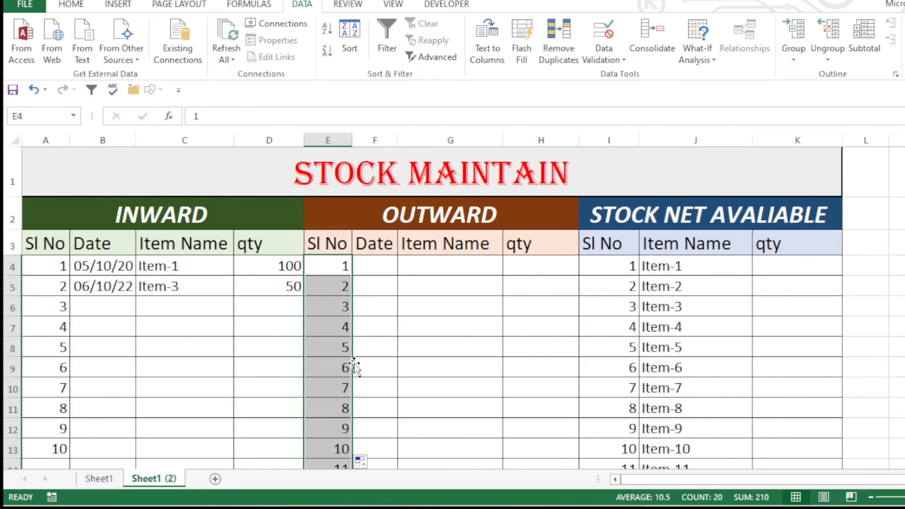
{"action": "scroll", "coordinate": [354, 377], "scroll_direction": "down", "scroll_amount": 2}
{"action": "scroll", "coordinate": [347, 367], "scroll_direction": "up", "scroll_amount": 2}
{"action": "left_click", "coordinate": [411, 348]}
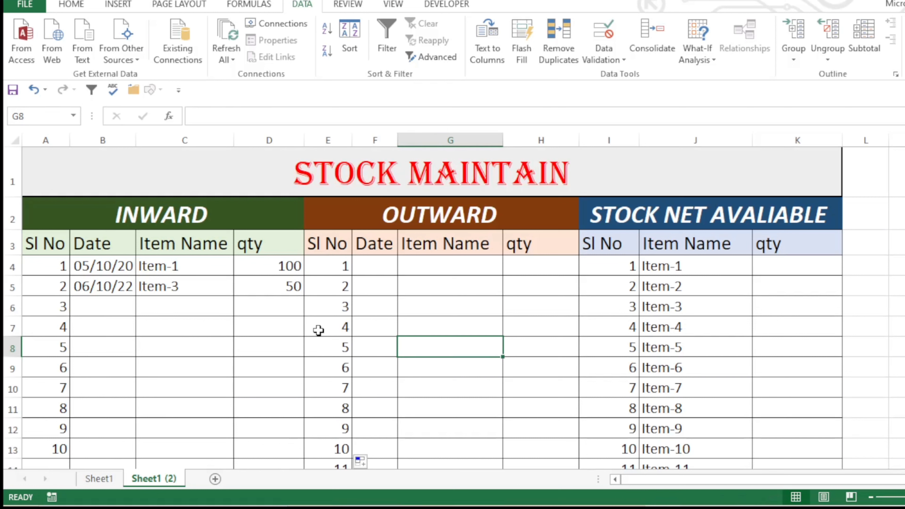
Enter the date 8-10-2022 in cell F4 of the first OUTWARD row
{"action": "left_click", "coordinate": [371, 264]}
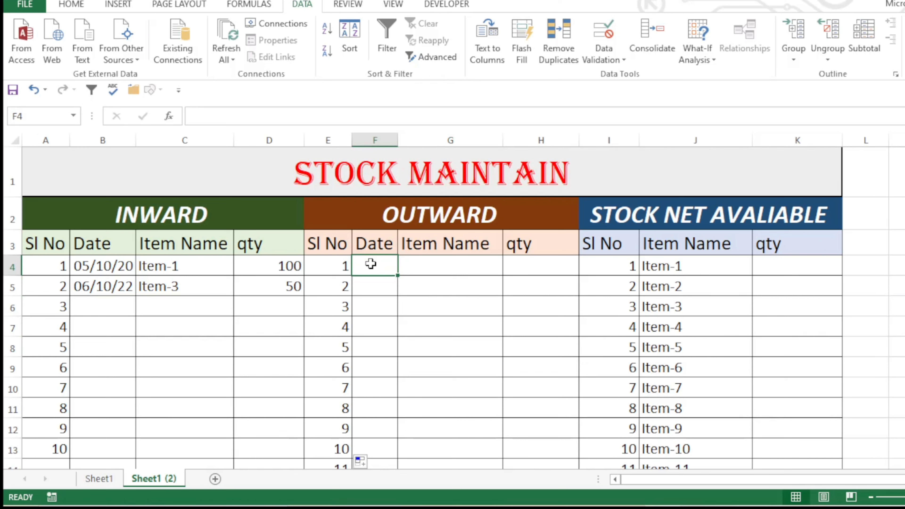
{"action": "type", "text": "8-10-2022"}
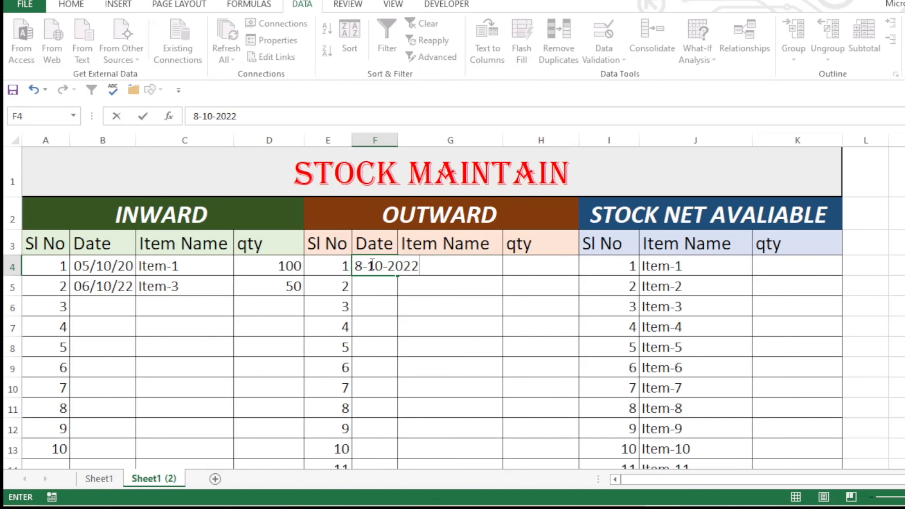
{"action": "key", "text": "Return"}
{"action": "left_click", "coordinate": [445, 303]}
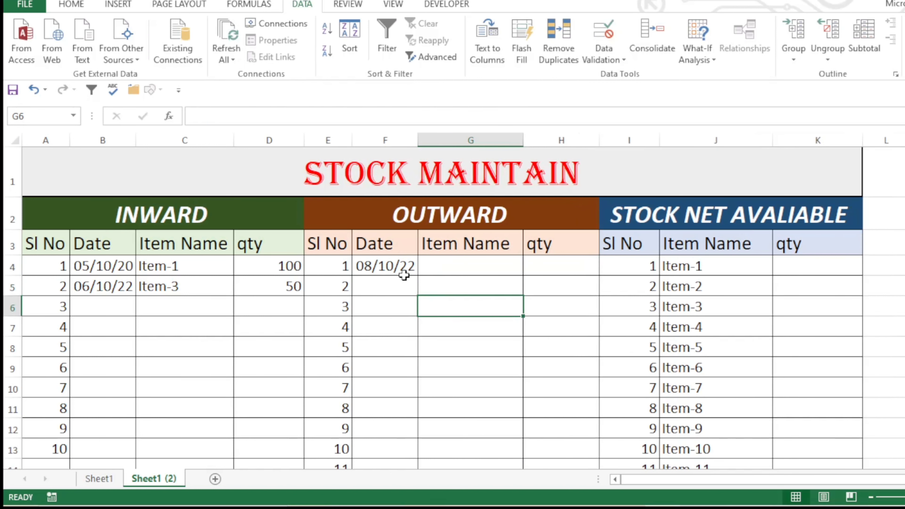
Copy the INWARD item-name drop-down cell C4 into the first OUTWARD Item Name cell, G4
{"action": "left_click", "coordinate": [455, 269]}
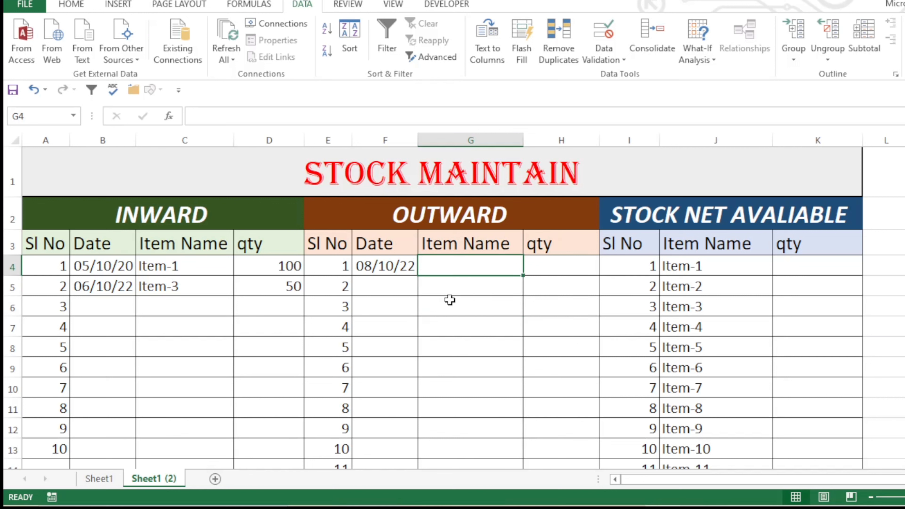
{"action": "left_click_drag", "start_coordinate": [501, 263], "coordinate": [488, 367]}
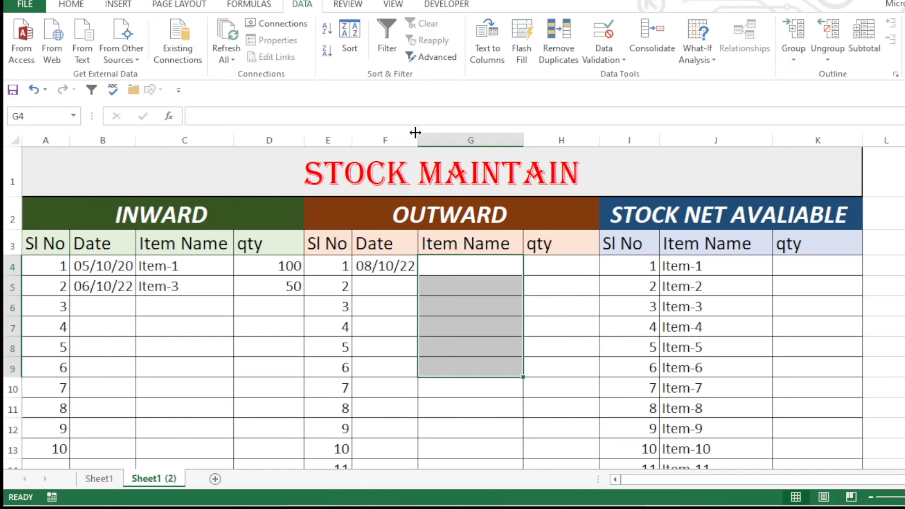
{"action": "left_click", "coordinate": [465, 343]}
{"action": "left_click", "coordinate": [251, 314]}
{"action": "left_click", "coordinate": [199, 273]}
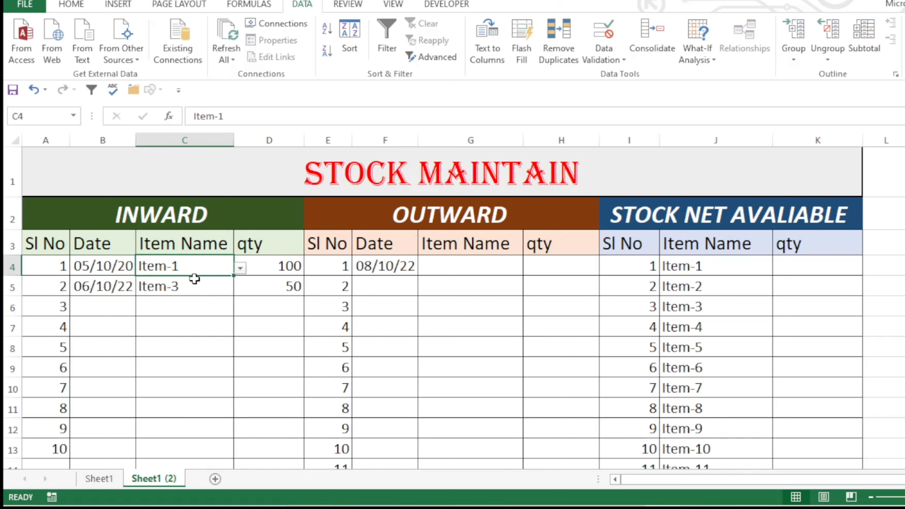
{"action": "right_click", "coordinate": [196, 266]}
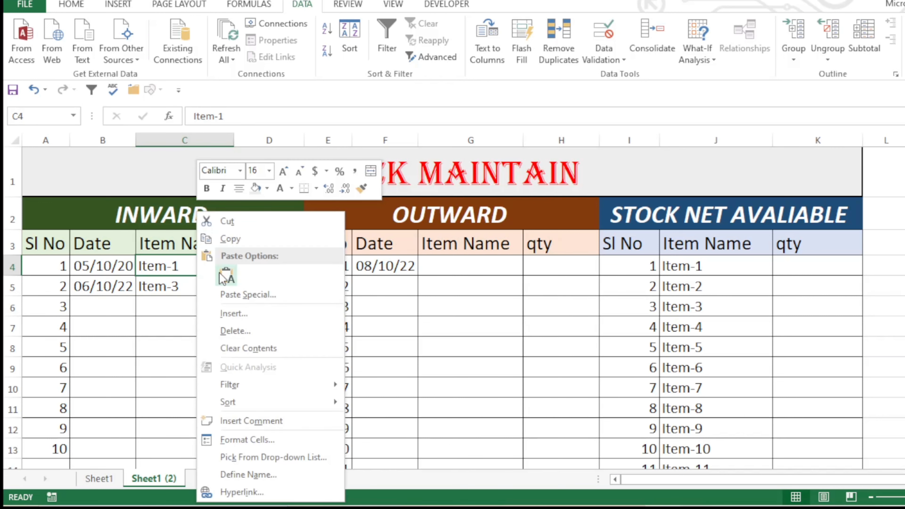
{"action": "left_click", "coordinate": [236, 239]}
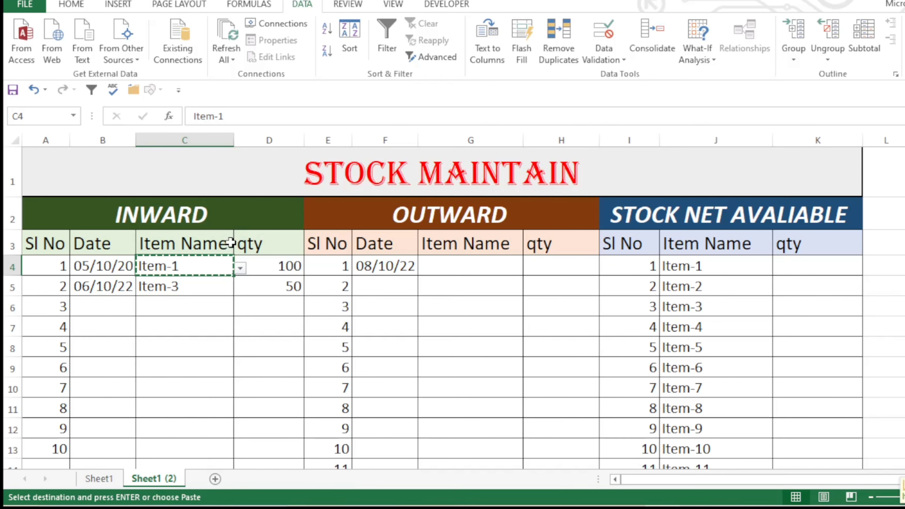
{"action": "left_click", "coordinate": [467, 268]}
{"action": "right_click", "coordinate": [467, 268]}
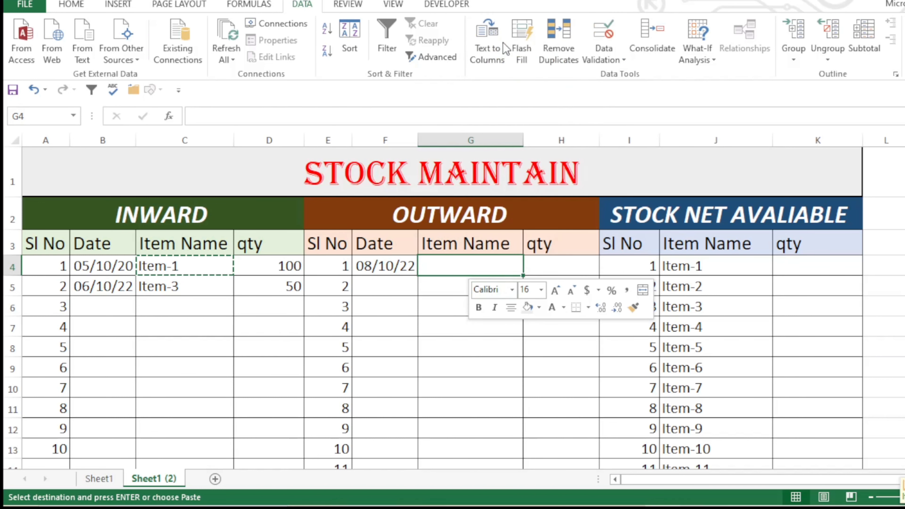
{"action": "left_click", "coordinate": [499, 41]}
{"action": "left_click", "coordinate": [457, 324]}
{"action": "left_click", "coordinate": [451, 272]}
{"action": "left_click", "coordinate": [450, 320]}
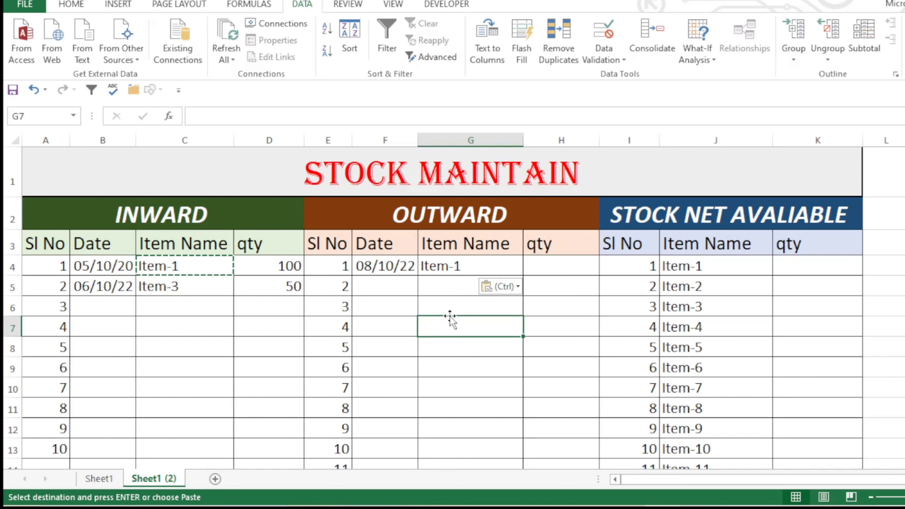
{"action": "left_click", "coordinate": [460, 284]}
{"action": "left_click", "coordinate": [470, 267]}
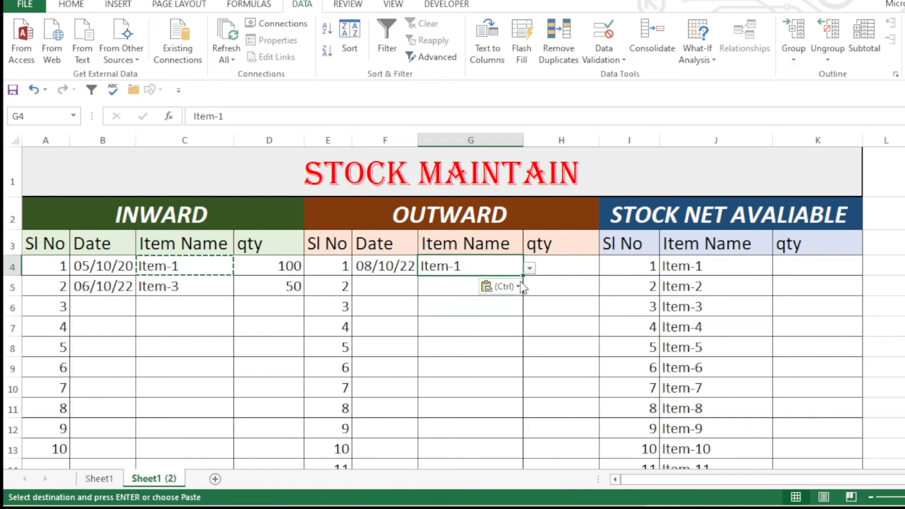
Extend the item drop-down from G4 down the OUTWARD Item Name column and clear the Item-1 entry from G4
{"action": "mouse_move", "coordinate": [523, 276]}
{"action": "left_mouse_down"}
{"action": "mouse_move", "coordinate": [512, 336]}
{"action": "mouse_move", "coordinate": [515, 280]}
{"action": "left_mouse_up"}
{"action": "left_click_drag", "start_coordinate": [487, 362], "coordinate": [482, 346]}
{"action": "left_click", "coordinate": [464, 263]}
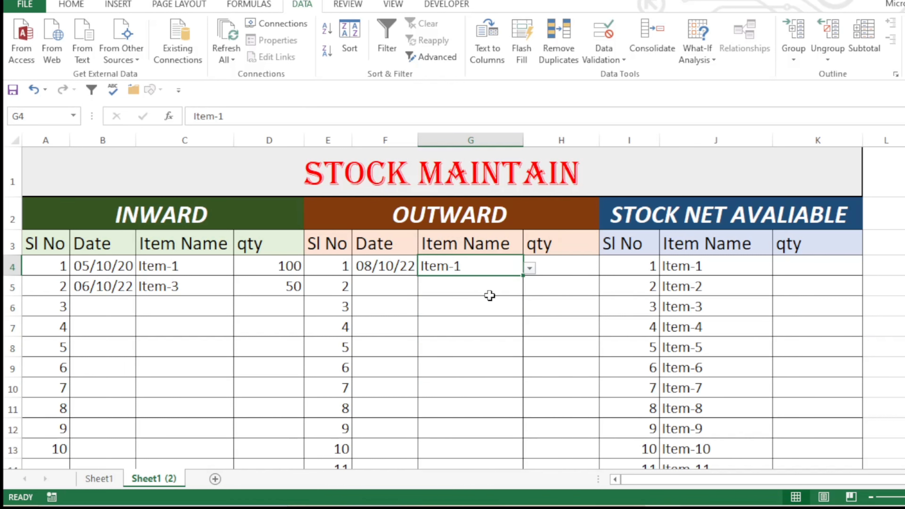
{"action": "key", "text": "Delete"}
{"action": "left_click", "coordinate": [467, 321]}
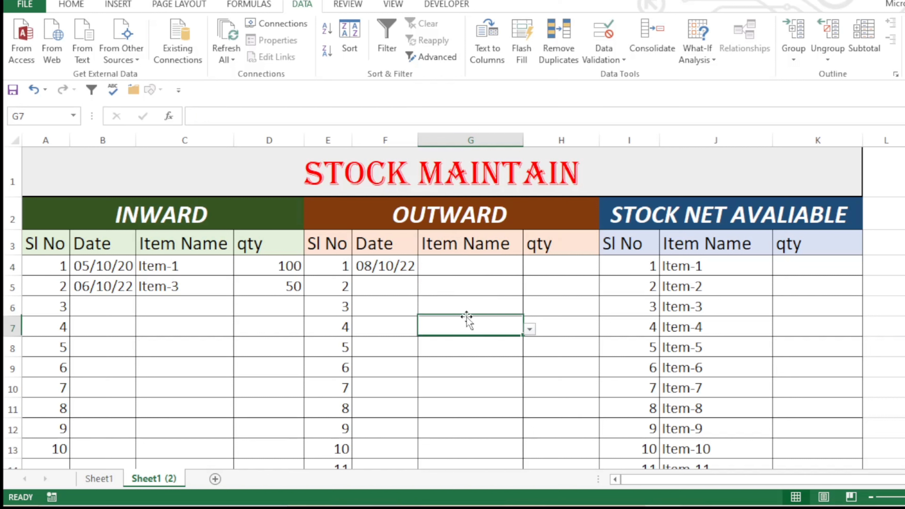
Test the drop-down in G4 by choosing an item name and clear the cell again
{"action": "left_click", "coordinate": [506, 272]}
{"action": "left_click", "coordinate": [530, 268]}
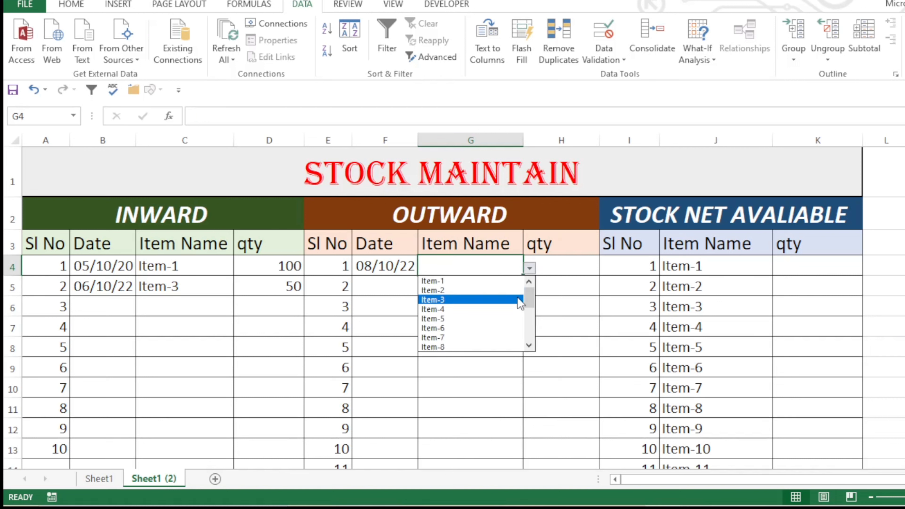
{"action": "left_click", "coordinate": [513, 298]}
{"action": "left_click", "coordinate": [516, 367]}
{"action": "left_click", "coordinate": [499, 273]}
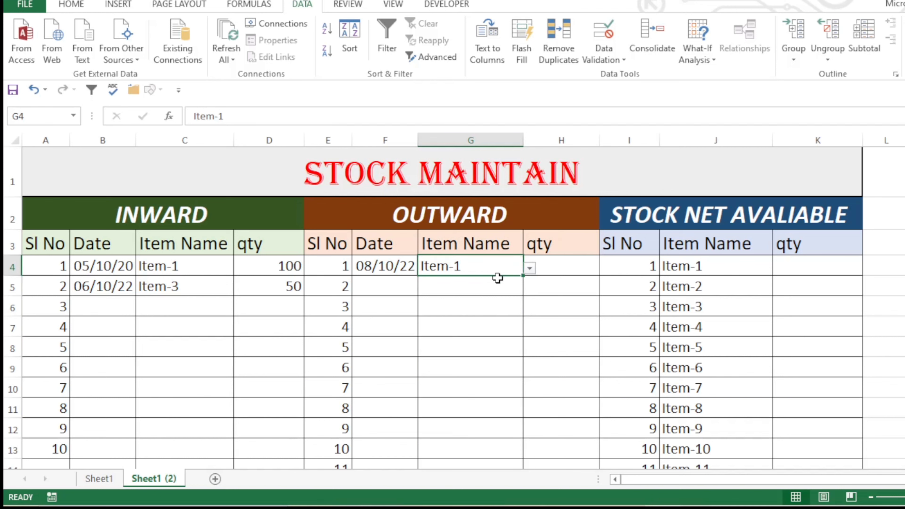
{"action": "key", "text": "Delete"}
{"action": "left_click", "coordinate": [498, 300]}
Fill the empty drop-down cell G4 down the OUTWARD Item Name column through G45
{"action": "left_click", "coordinate": [487, 268]}
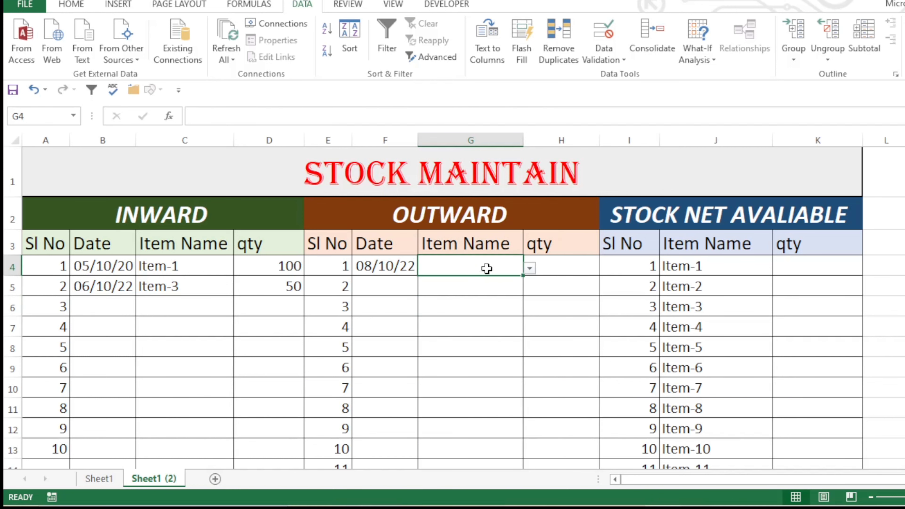
{"action": "left_click_drag", "start_coordinate": [524, 277], "coordinate": [502, 447]}
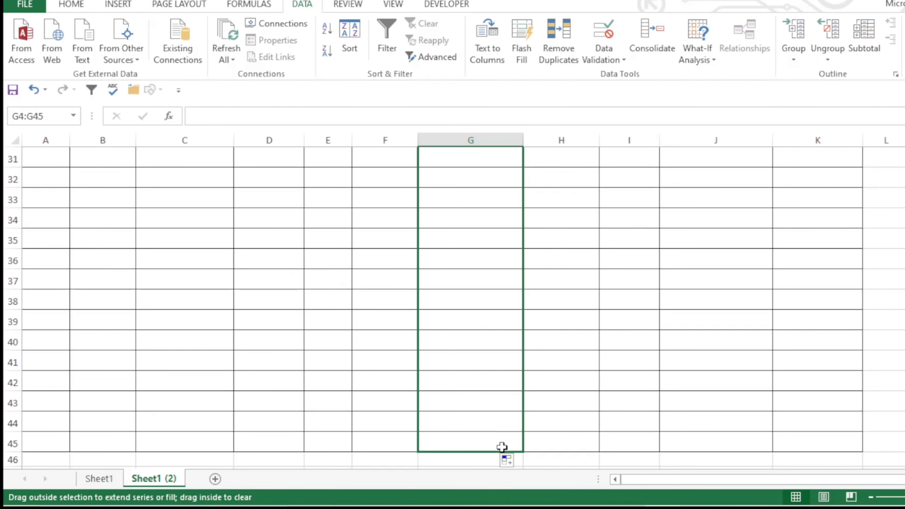
{"action": "scroll", "coordinate": [502, 447], "scroll_direction": "up", "scroll_amount": 10}
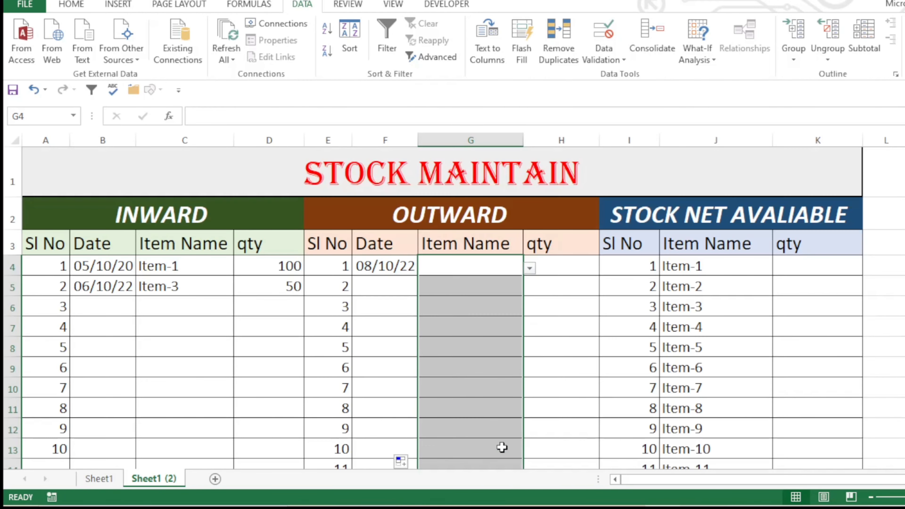
{"action": "left_click", "coordinate": [537, 372]}
{"action": "left_click", "coordinate": [471, 307]}
{"action": "left_click", "coordinate": [533, 315]}
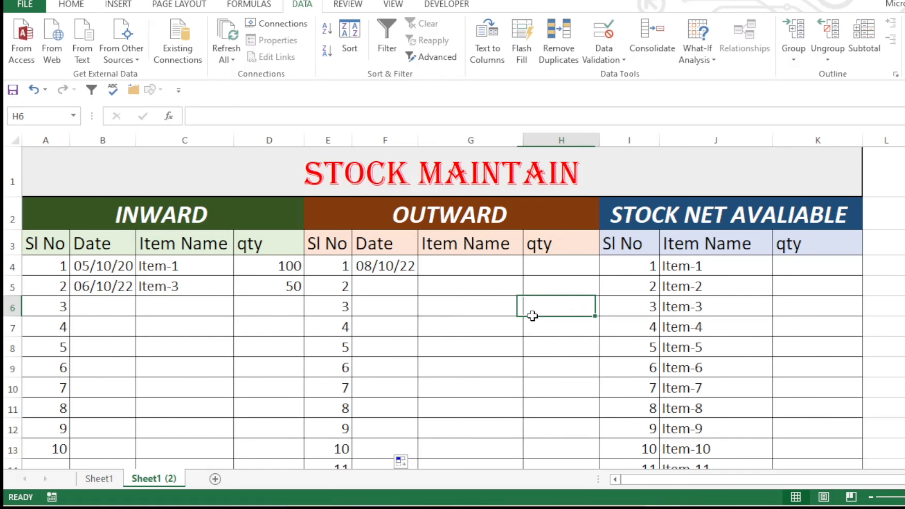
Test the filled drop-down in G6 by choosing Item-2, and clear the entry from the cell
{"action": "left_click", "coordinate": [506, 312]}
{"action": "left_click", "coordinate": [530, 309]}
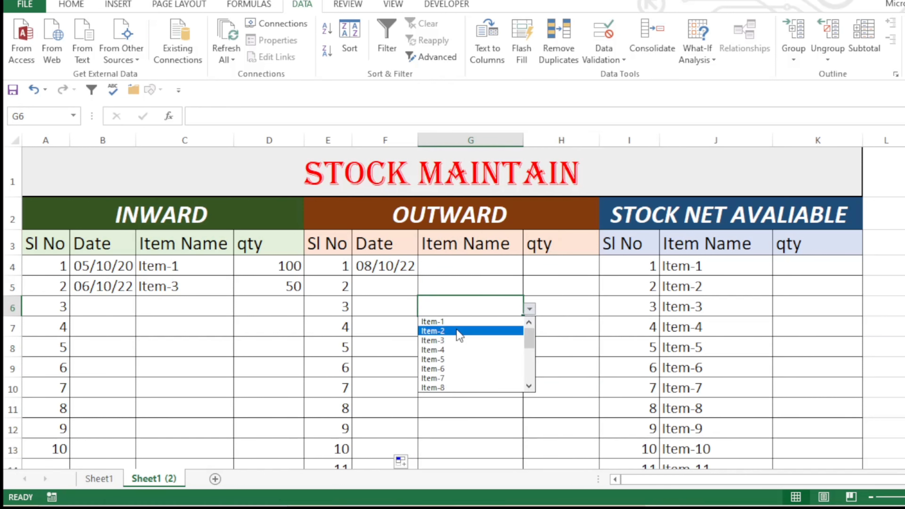
{"action": "left_click", "coordinate": [460, 334]}
{"action": "left_click", "coordinate": [444, 388]}
{"action": "key", "text": "Up"}
{"action": "key", "text": "Up"}
{"action": "key", "text": "Up"}
{"action": "key", "text": "Up"}
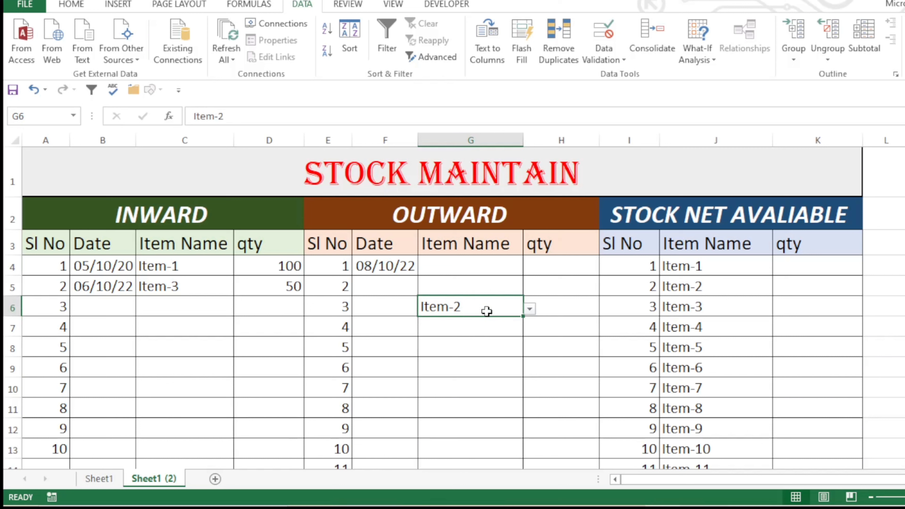
{"action": "key", "text": "Delete"}
{"action": "left_click_drag", "start_coordinate": [499, 388], "coordinate": [529, 391]}
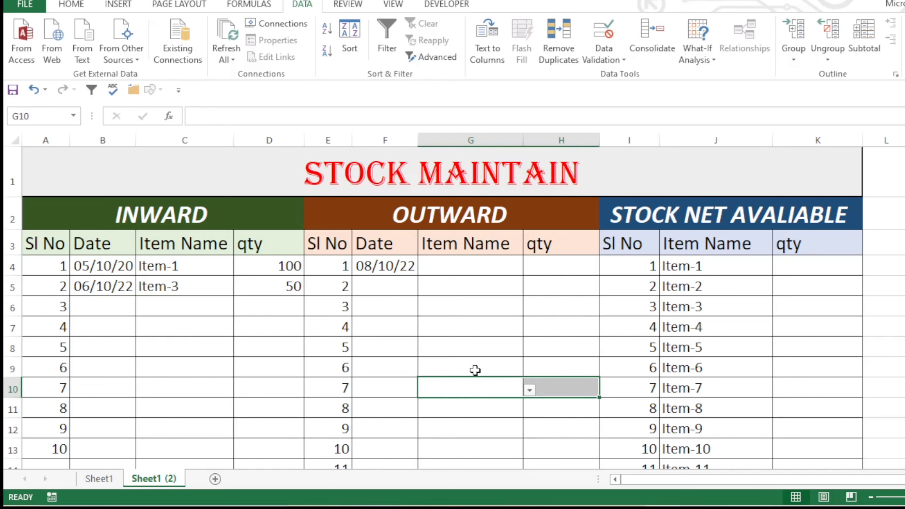
Choose Item-3 as the item name in G4 and enter an outward quantity of 12 in H4
{"action": "left_click", "coordinate": [465, 265]}
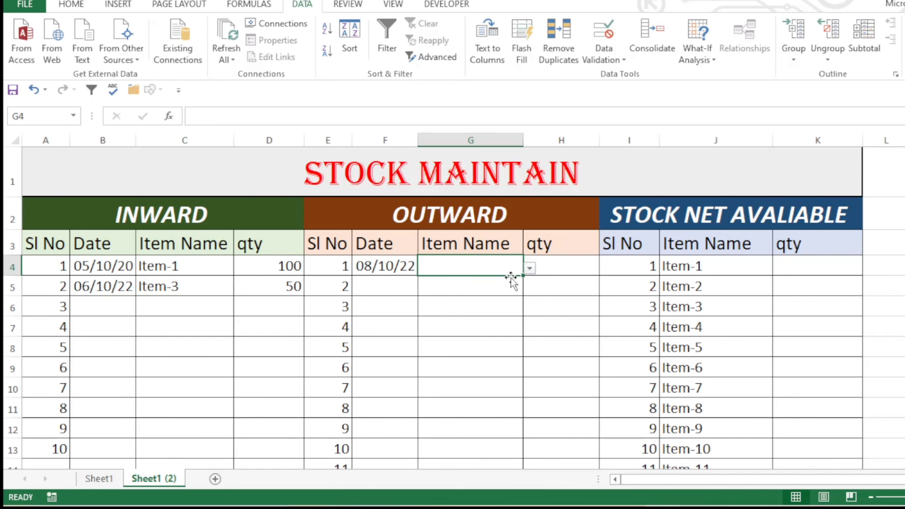
{"action": "left_click", "coordinate": [529, 269]}
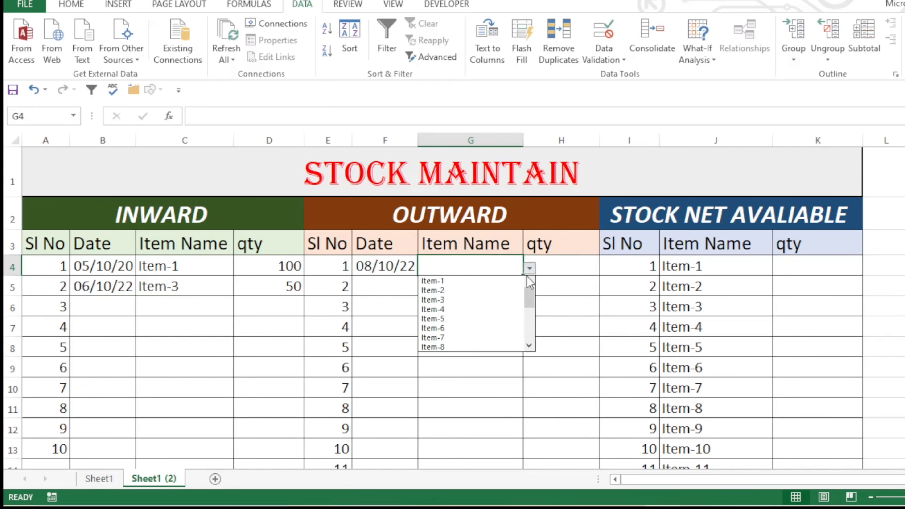
{"action": "left_click", "coordinate": [467, 299]}
{"action": "left_click", "coordinate": [578, 266]}
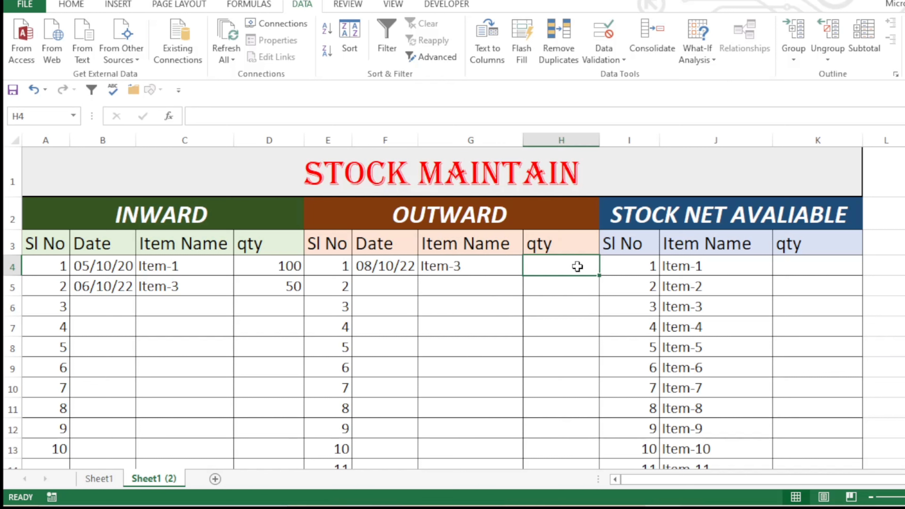
{"action": "type", "text": "12"}
{"action": "key", "text": "Return"}
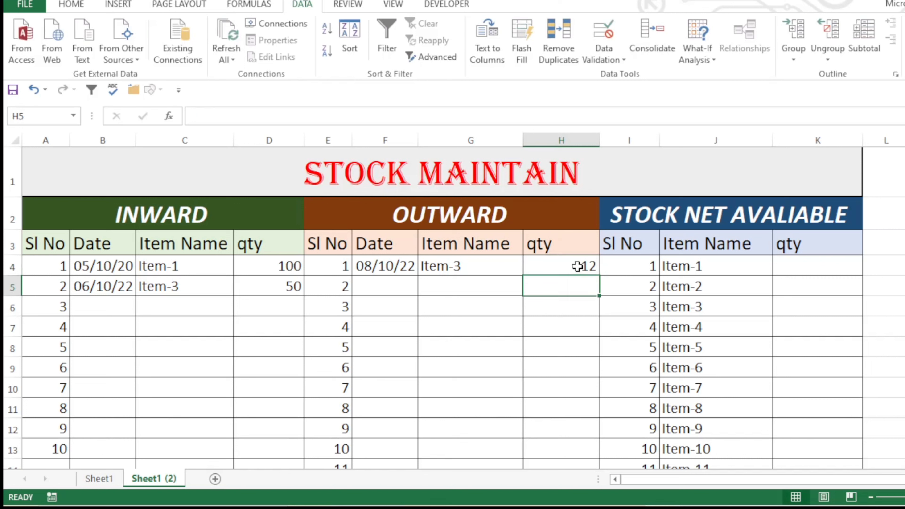
{"action": "left_click", "coordinate": [209, 274]}
{"action": "left_click", "coordinate": [257, 318]}
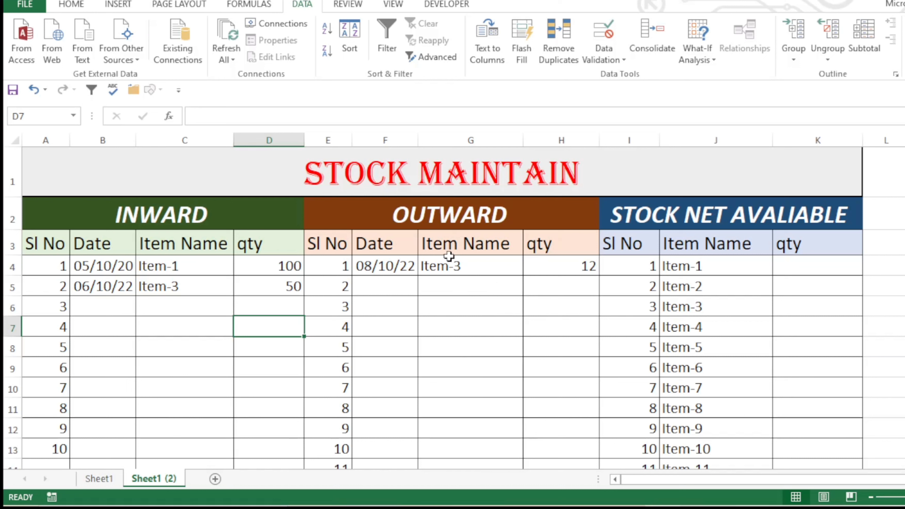
{"action": "left_click", "coordinate": [607, 292]}
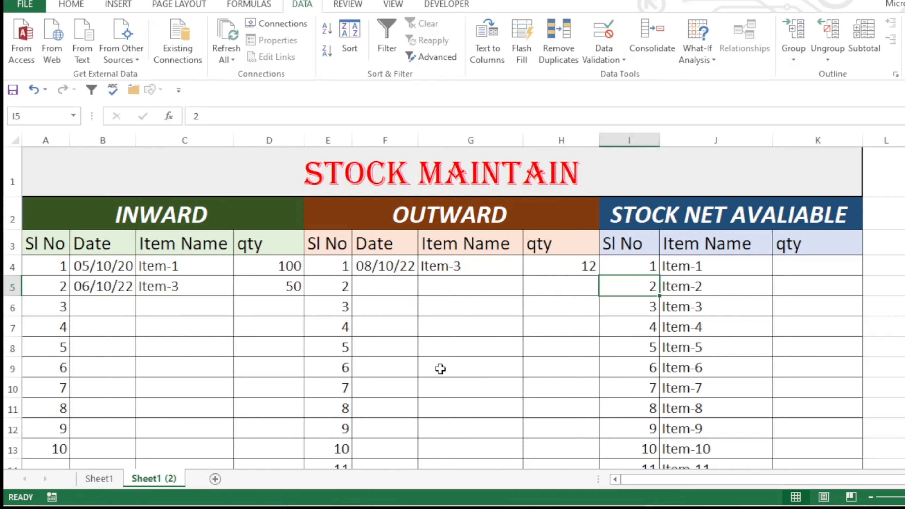
{"action": "left_click", "coordinate": [497, 332]}
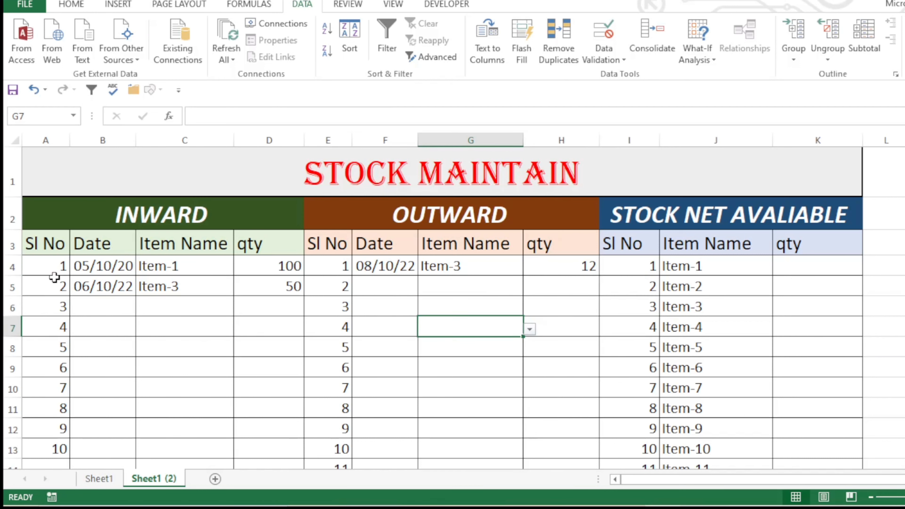
Apply a light green fill to the INWARD data cells A4:D23
{"action": "left_click_drag", "start_coordinate": [44, 263], "coordinate": [260, 421]}
{"action": "scroll", "coordinate": [263, 420], "scroll_direction": "up", "scroll_amount": 3}
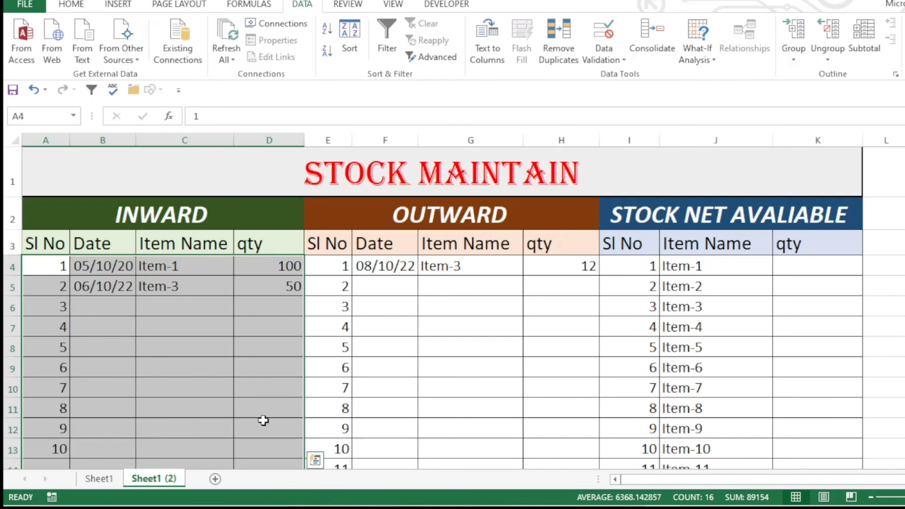
{"action": "left_click", "coordinate": [73, 5]}
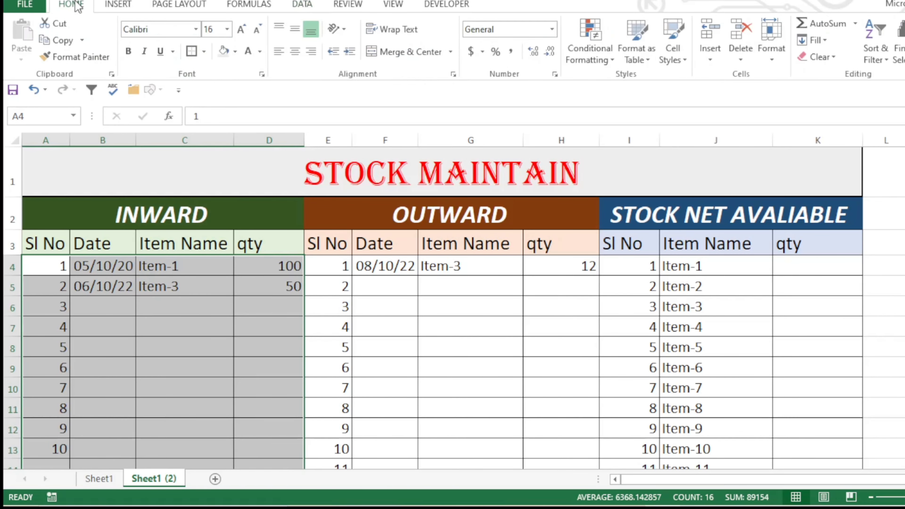
{"action": "left_click", "coordinate": [235, 51]}
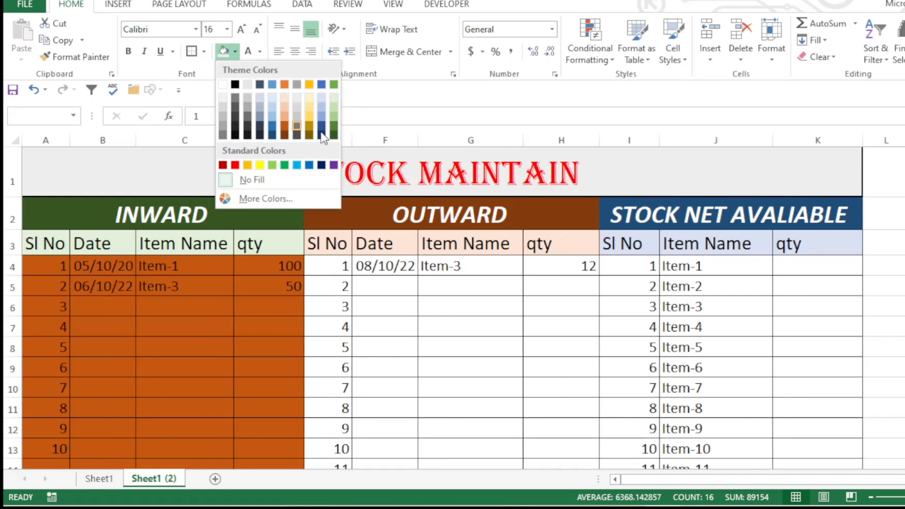
{"action": "left_click", "coordinate": [335, 111]}
{"action": "left_click", "coordinate": [433, 301]}
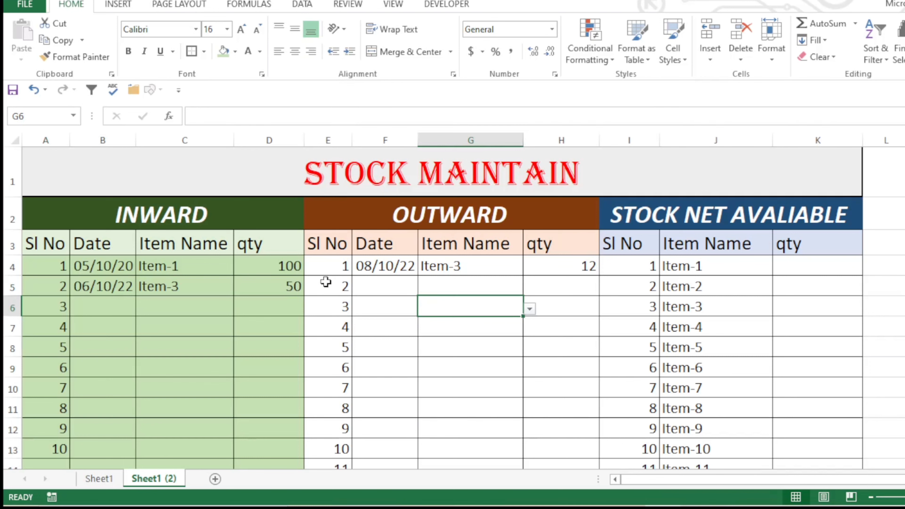
Apply a light orange fill to the OUTWARD data cells E4:H23
{"action": "left_click_drag", "start_coordinate": [335, 270], "coordinate": [565, 424]}
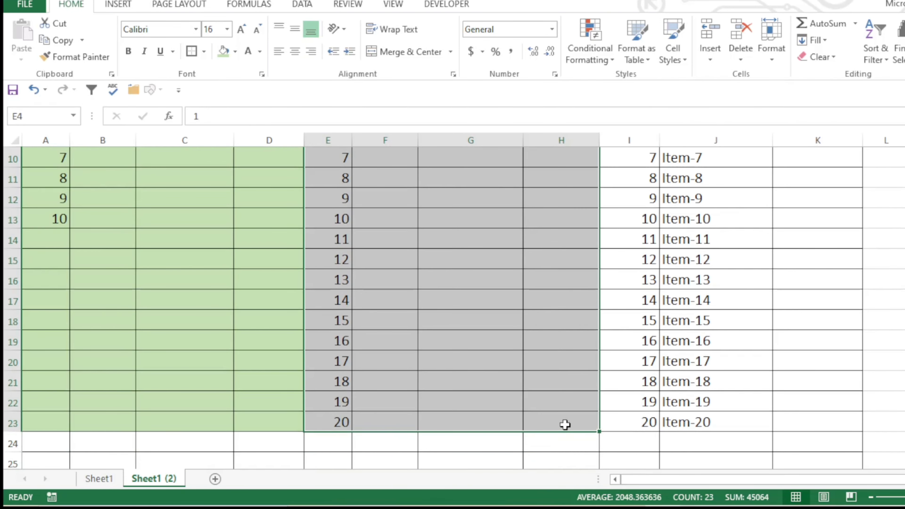
{"action": "scroll", "coordinate": [562, 423], "scroll_direction": "up", "scroll_amount": 3}
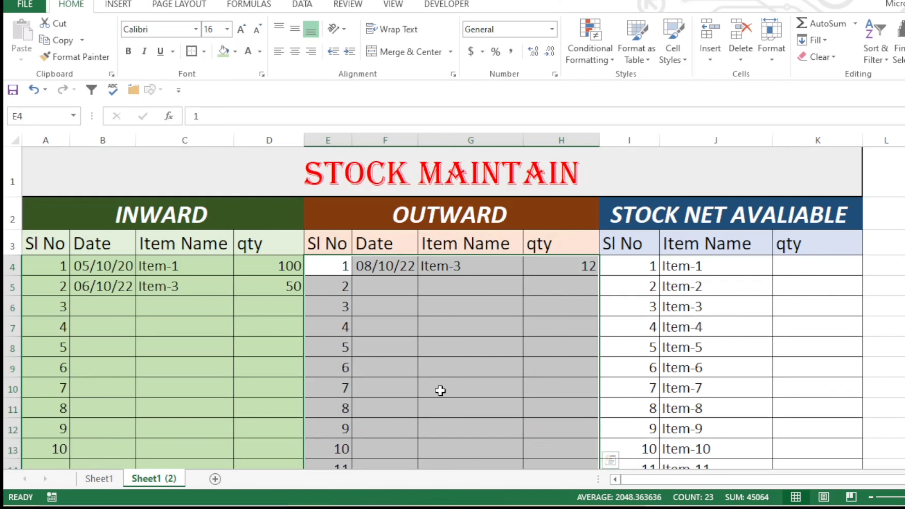
{"action": "left_click", "coordinate": [235, 52]}
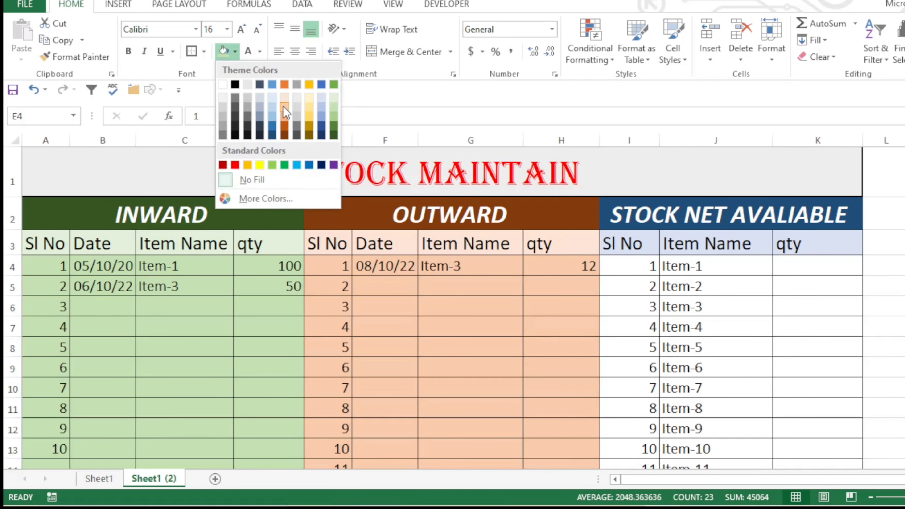
{"action": "left_click", "coordinate": [285, 113]}
{"action": "left_click", "coordinate": [495, 372]}
{"action": "left_click", "coordinate": [744, 327]}
{"action": "left_click", "coordinate": [276, 331]}
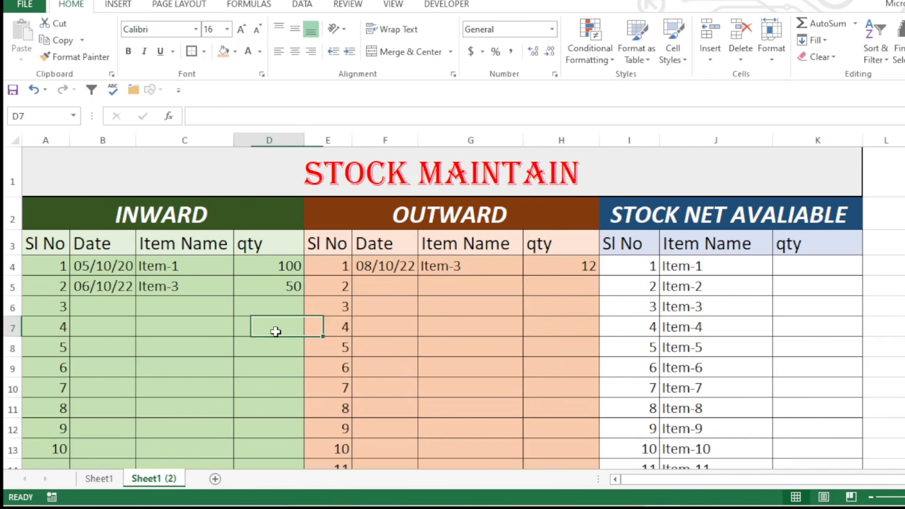
{"action": "left_click", "coordinate": [592, 366]}
{"action": "left_click", "coordinate": [636, 266]}
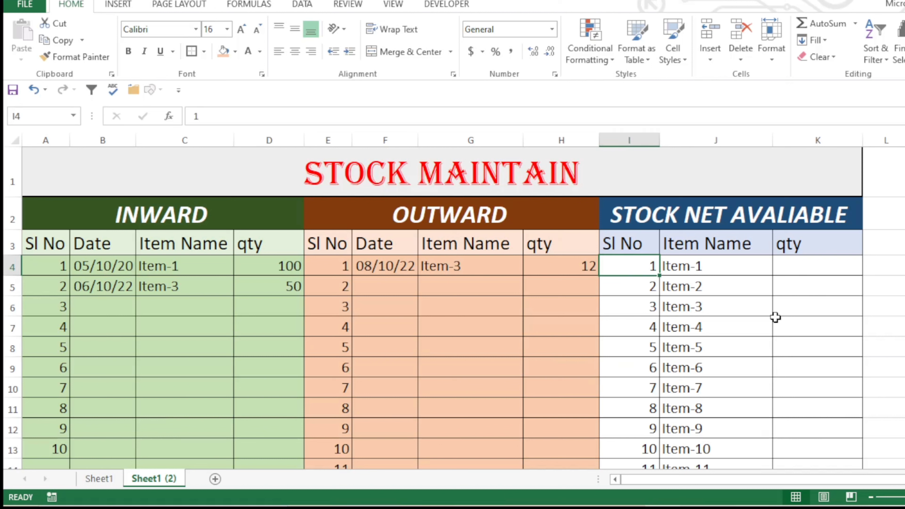
{"action": "left_click", "coordinate": [663, 349]}
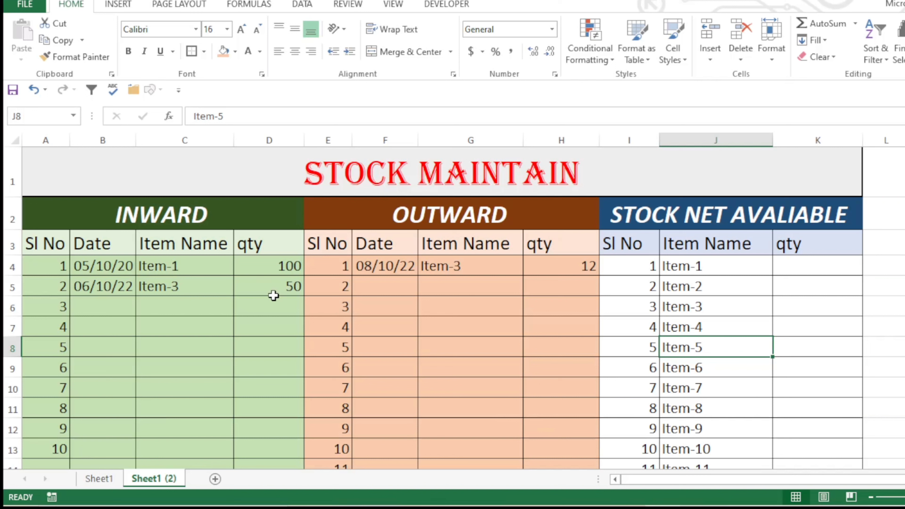
{"action": "left_click", "coordinate": [301, 278]}
{"action": "left_click", "coordinate": [559, 269]}
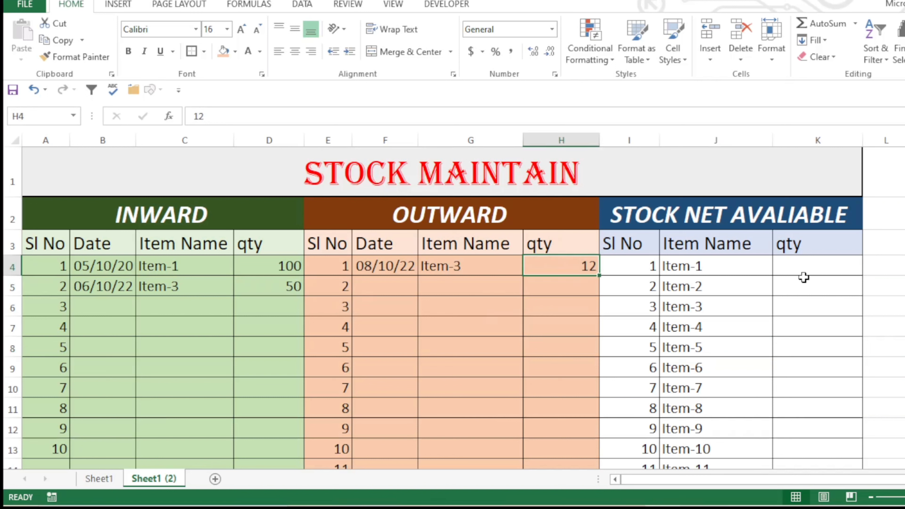
Start a SUMIF formula in K4 with the INWARD item names $C$4:$C$23 as its absolute criteria range
{"action": "left_click", "coordinate": [806, 269]}
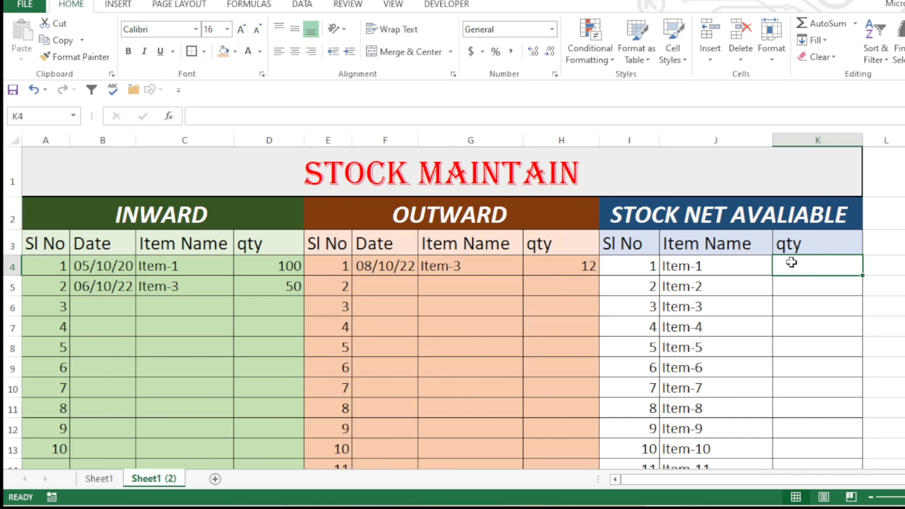
{"action": "type", "text": "="}
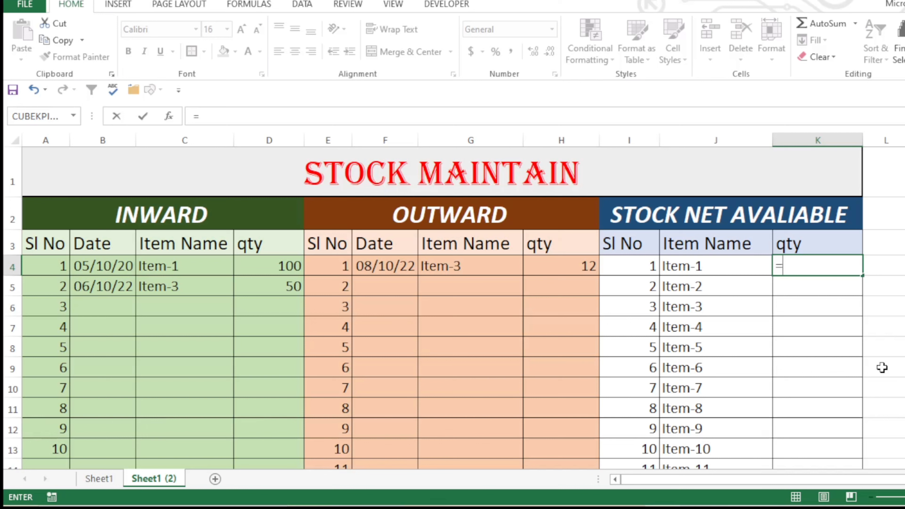
{"action": "type", "text": "sum"}
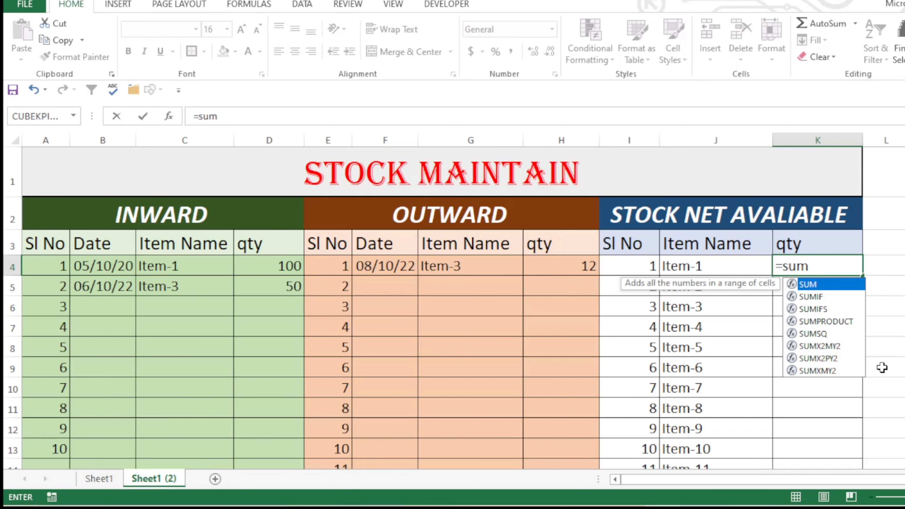
{"action": "type", "text": "i"}
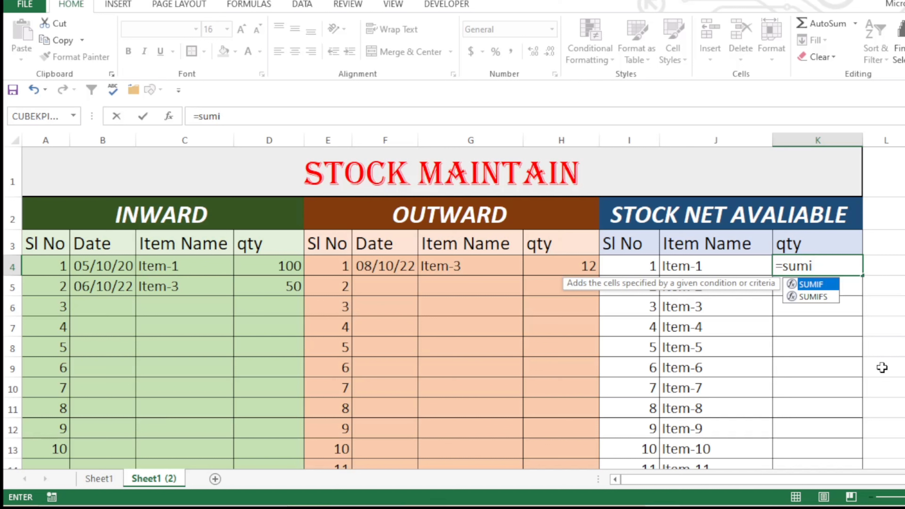
{"action": "type", "text": "f"}
{"action": "key", "text": "Tab"}
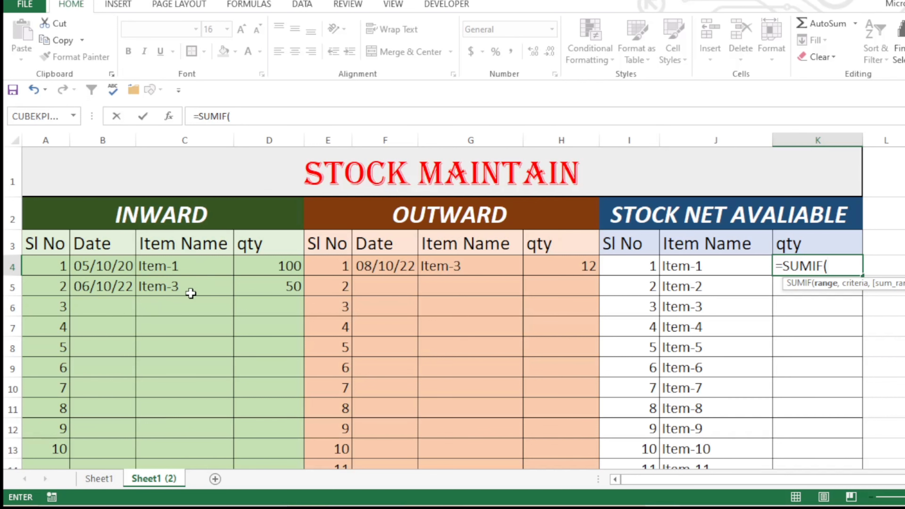
{"action": "left_click_drag", "start_coordinate": [215, 268], "coordinate": [205, 399]}
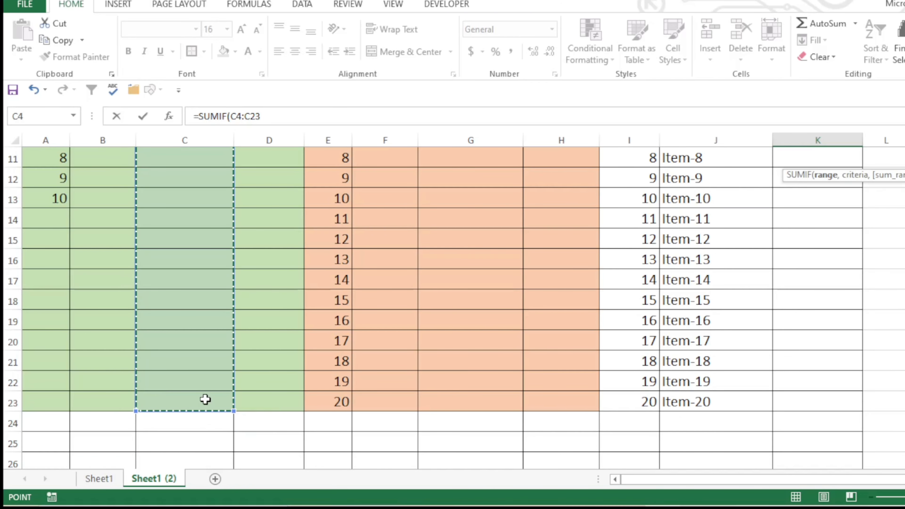
{"action": "scroll", "coordinate": [206, 400], "scroll_direction": "up", "scroll_amount": 4}
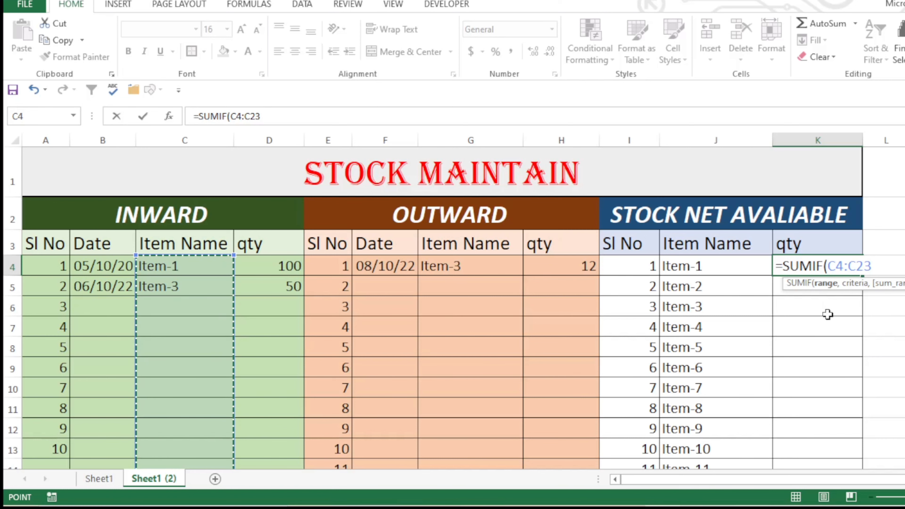
{"action": "key", "text": "F4"}
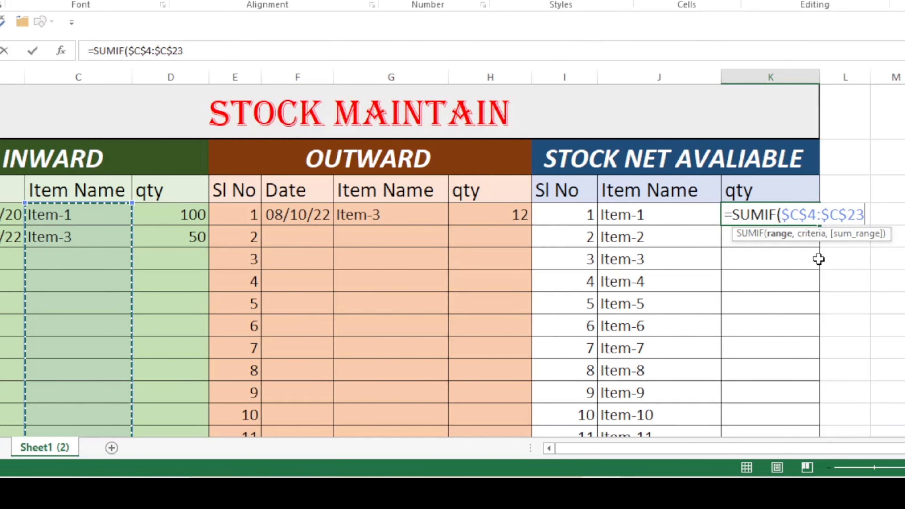
Complete the K4 SUMIF with J4 as the criteria and the INWARD quantities $D$4:$D$23 as the absolute sum range
{"action": "type", "text": ","}
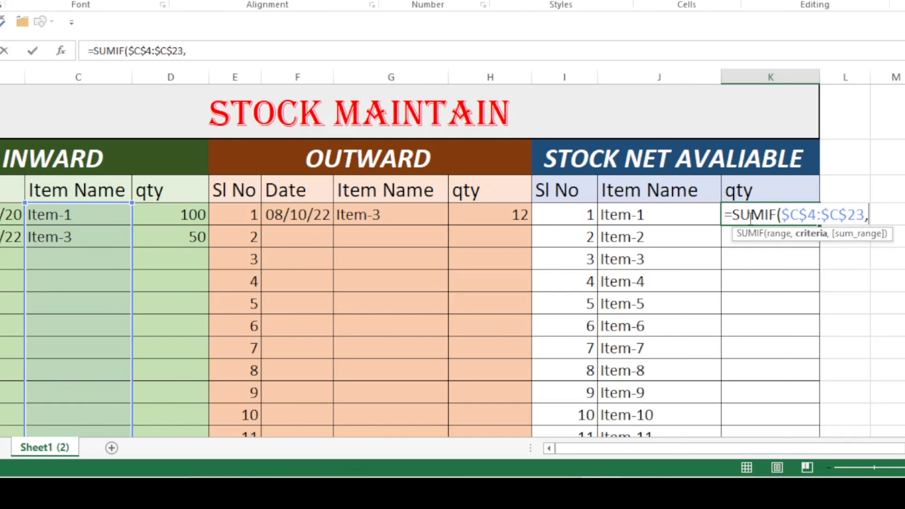
{"action": "left_click", "coordinate": [662, 218]}
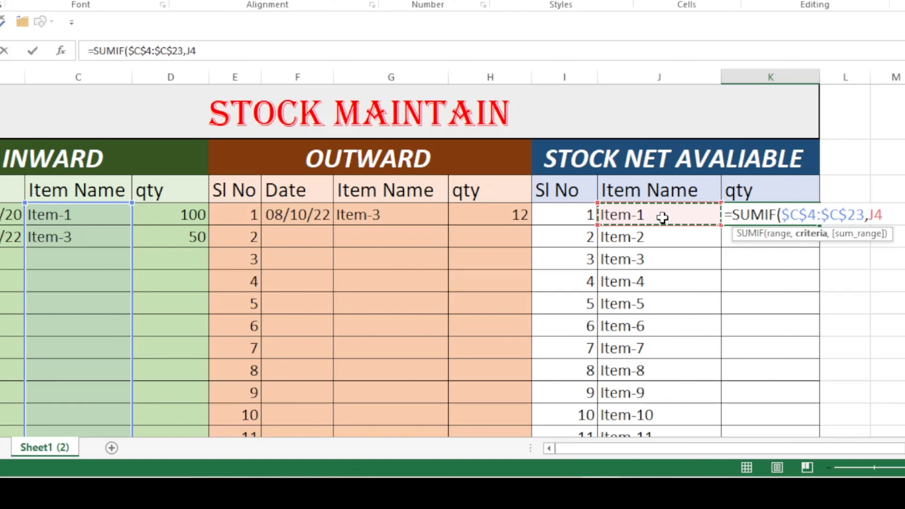
{"action": "type", "text": ","}
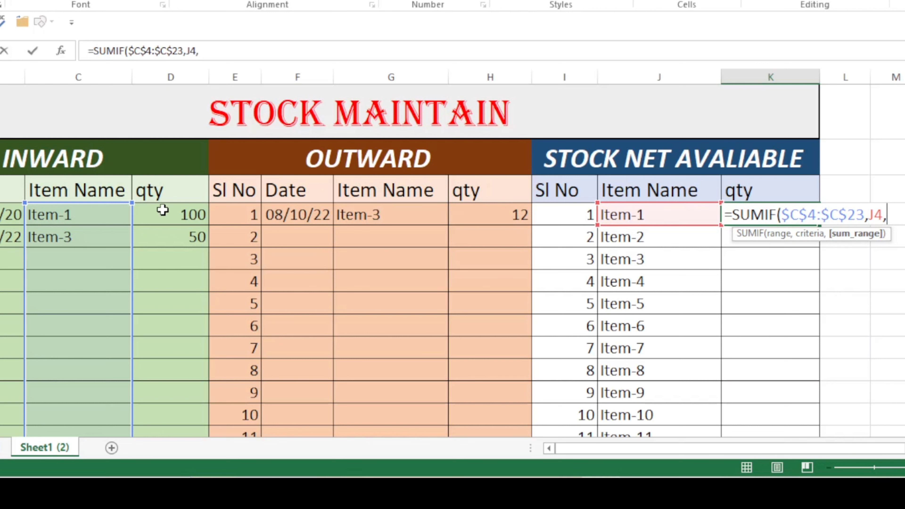
{"action": "left_click_drag", "start_coordinate": [162, 208], "coordinate": [175, 383]}
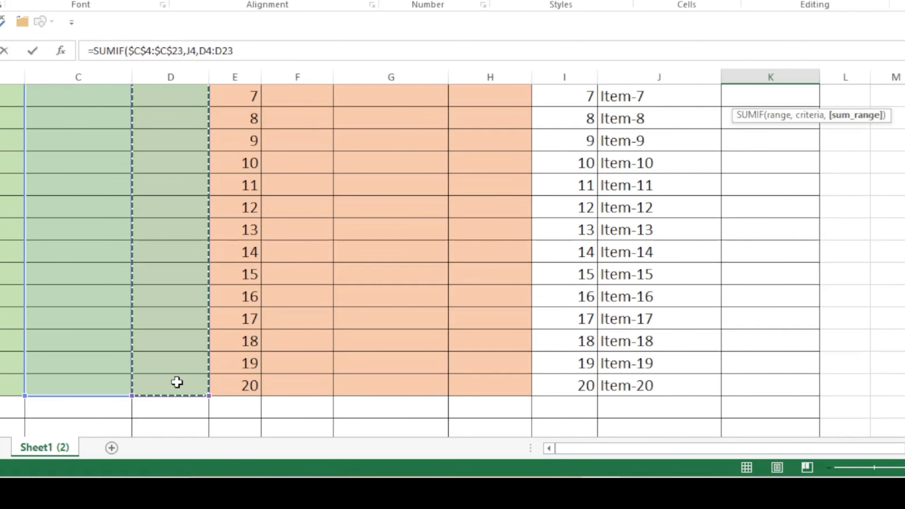
{"action": "scroll", "coordinate": [171, 360], "scroll_direction": "up", "scroll_amount": 3}
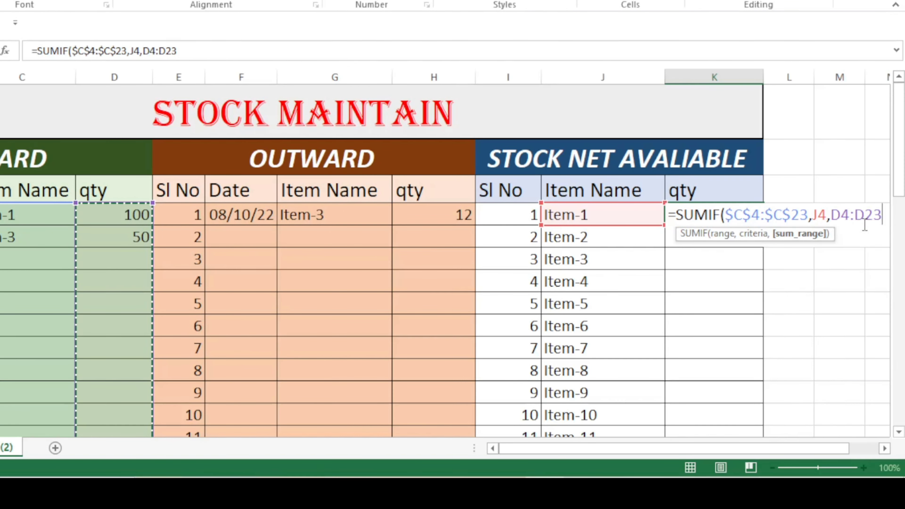
{"action": "key", "text": "F4"}
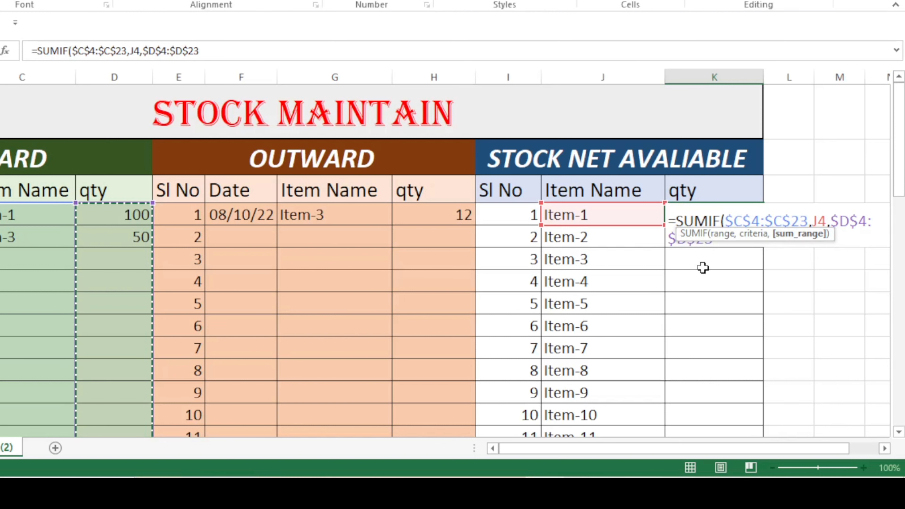
{"action": "key", "text": "Return"}
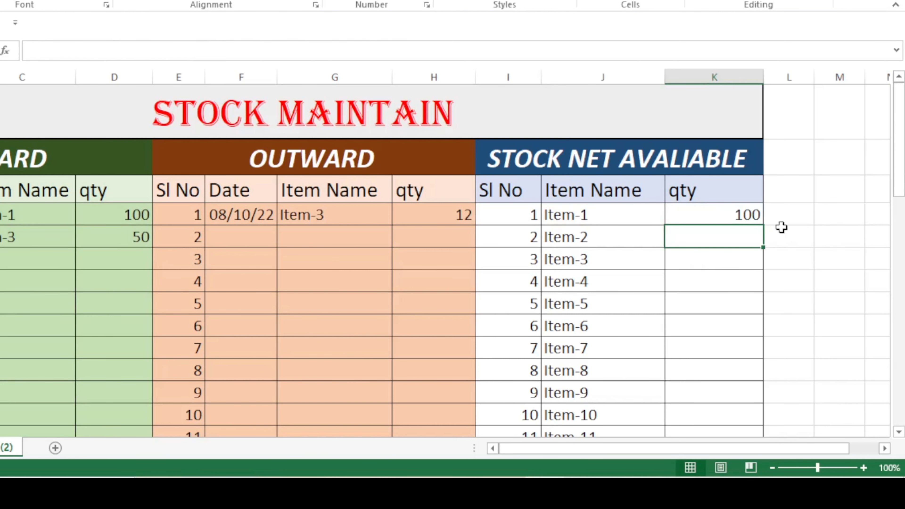
Review the arguments of the SUMIF formula in K4 without changing it
{"action": "left_click", "coordinate": [723, 211]}
{"action": "key", "text": "F2"}
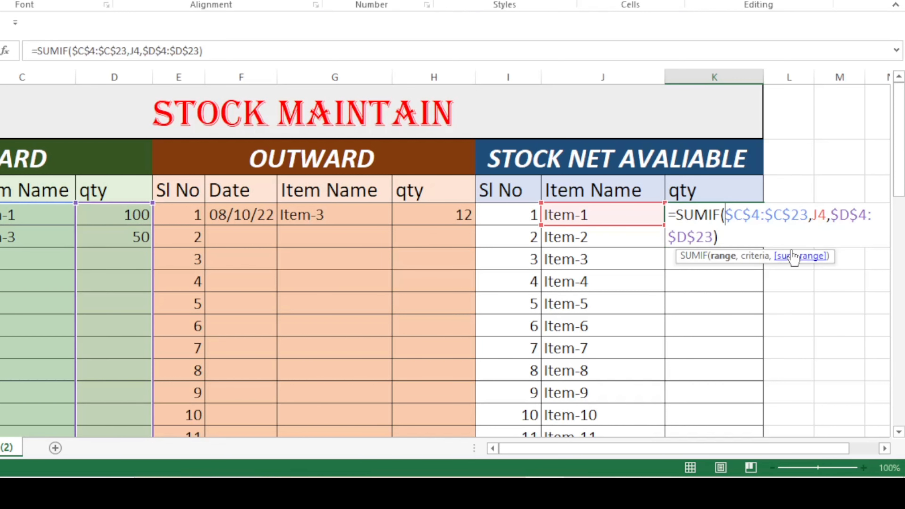
{"action": "key", "text": "Return"}
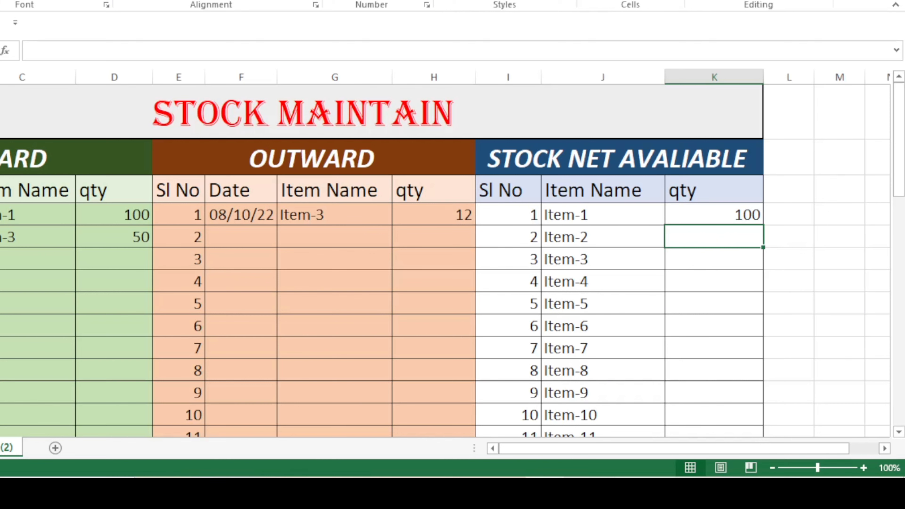
Enter the date 5-11-2022 in B6 for the third INWARD record
{"action": "left_click", "coordinate": [39, 261]}
{"action": "left_click", "coordinate": [48, 277]}
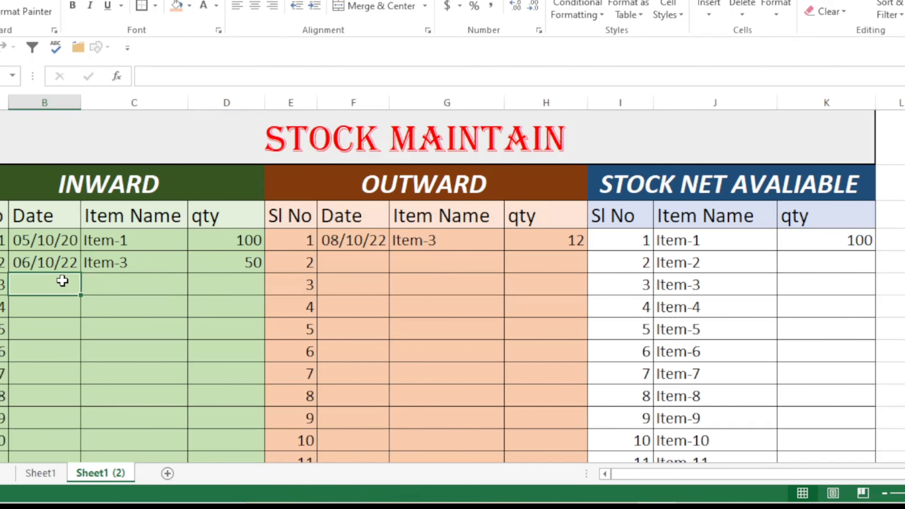
{"action": "type", "text": "5-11"}
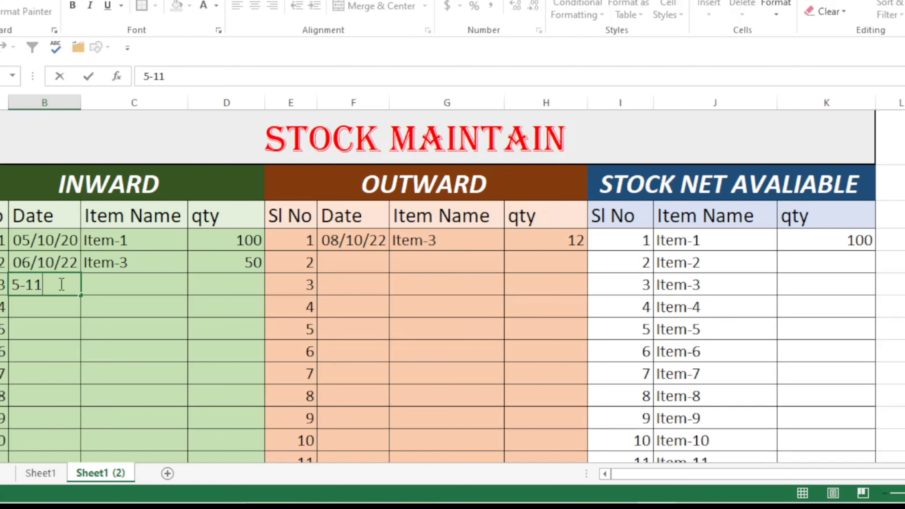
{"action": "type", "text": "-2022"}
{"action": "key", "text": "Return"}
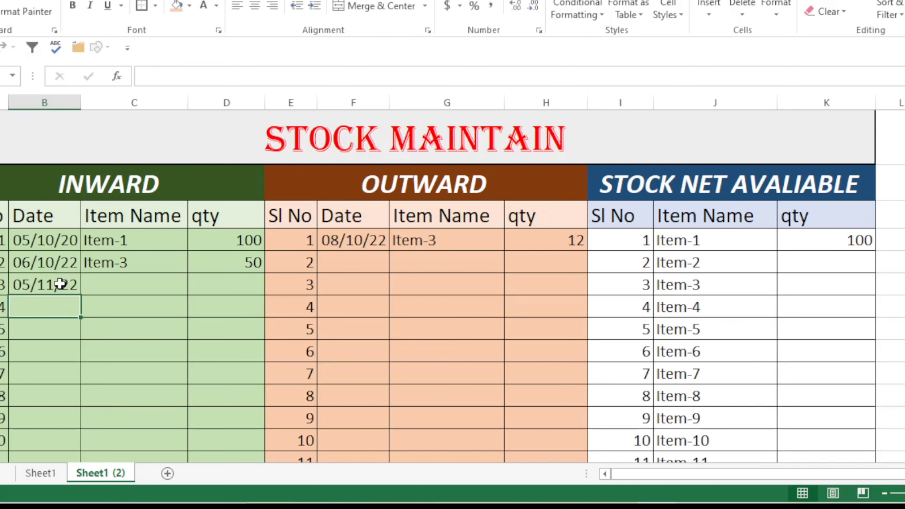
Choose Item-1 as the INWARD item name in C6 and enter a quantity of 40 in D6
{"action": "left_click", "coordinate": [125, 280]}
{"action": "left_click", "coordinate": [195, 287]}
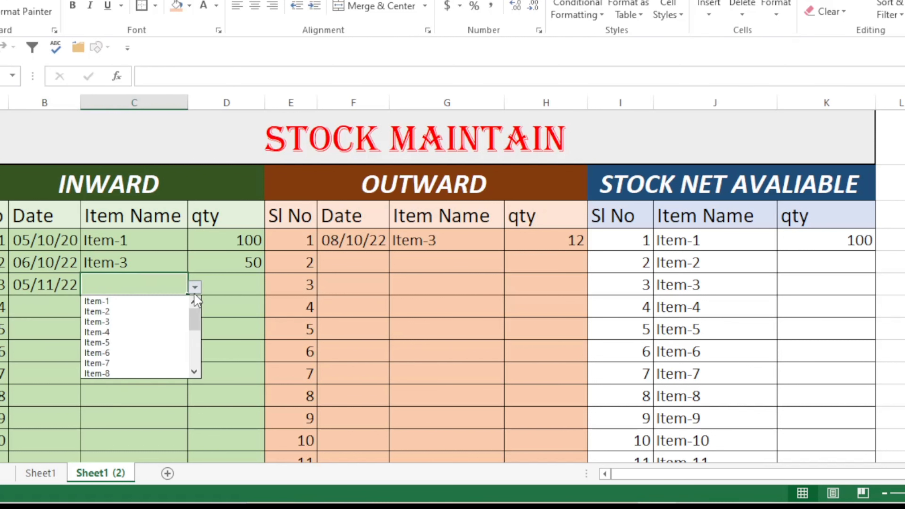
{"action": "left_click", "coordinate": [164, 304]}
{"action": "left_click", "coordinate": [238, 283]}
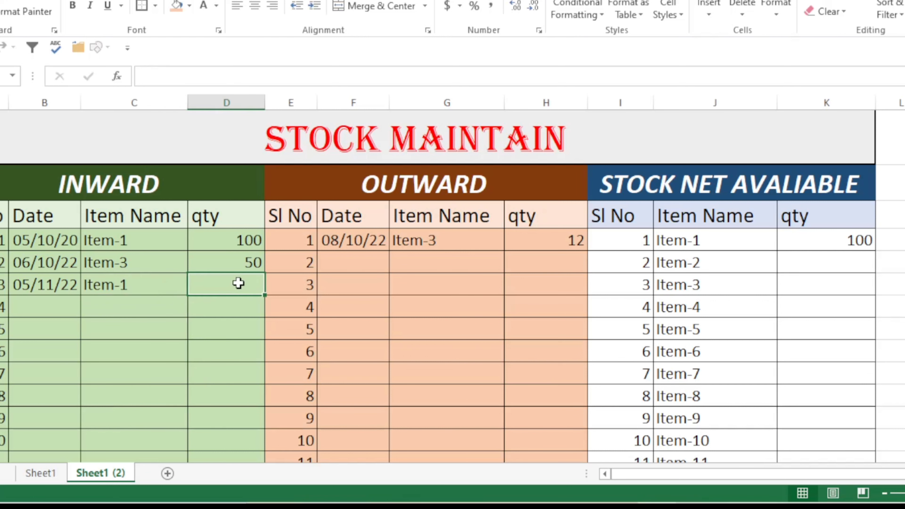
{"action": "type", "text": "40"}
{"action": "key", "text": "Return"}
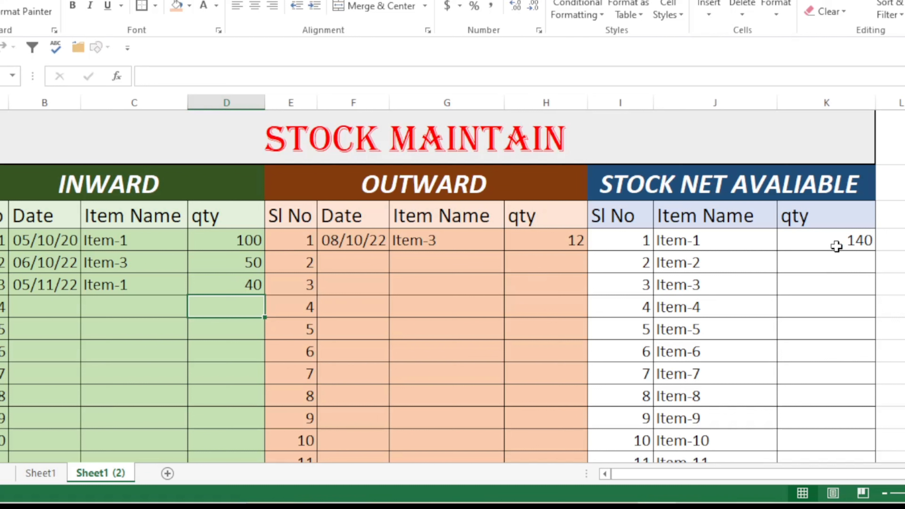
Check the Item-1 inward quantities in D4 and D6 against the SUMIF result in K4
{"action": "left_click", "coordinate": [236, 238]}
{"action": "left_click", "coordinate": [224, 284]}
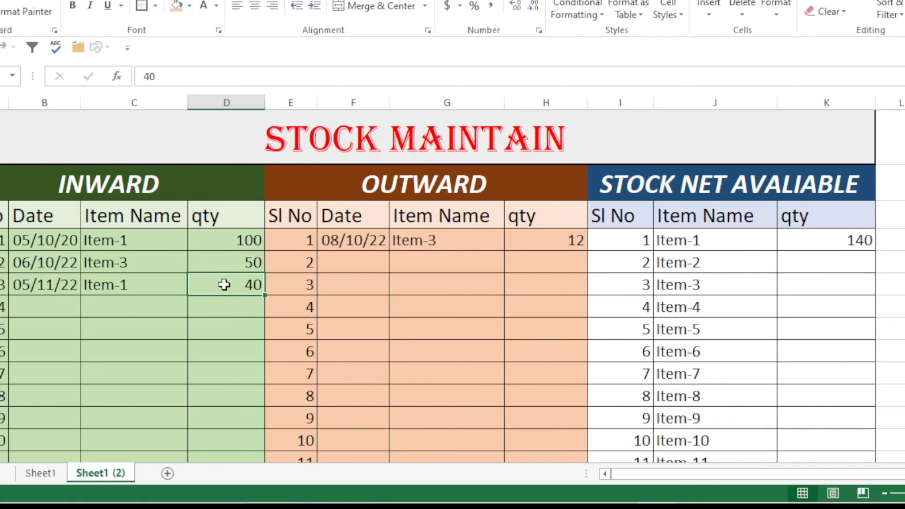
{"action": "left_click", "coordinate": [854, 245]}
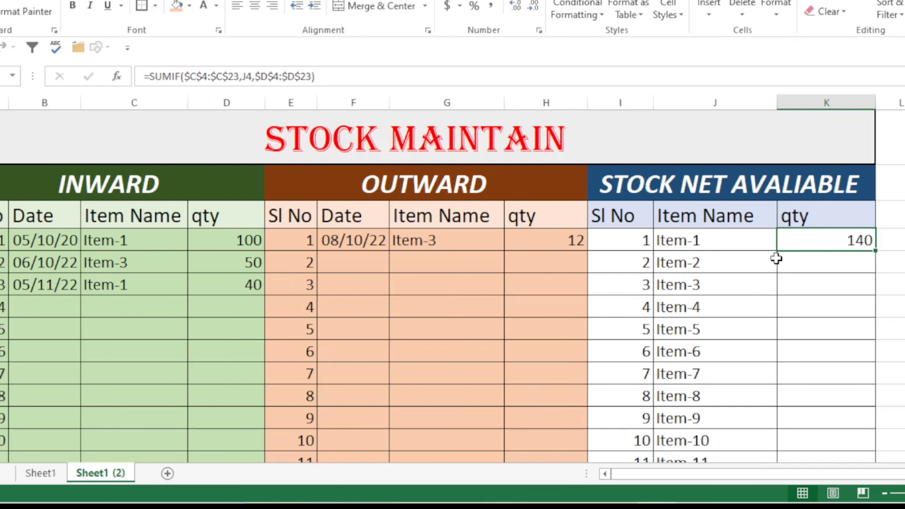
Choose Item-1 as the second OUTWARD item name in G5 and enter a quantity of 25 in H5
{"action": "left_click", "coordinate": [431, 258]}
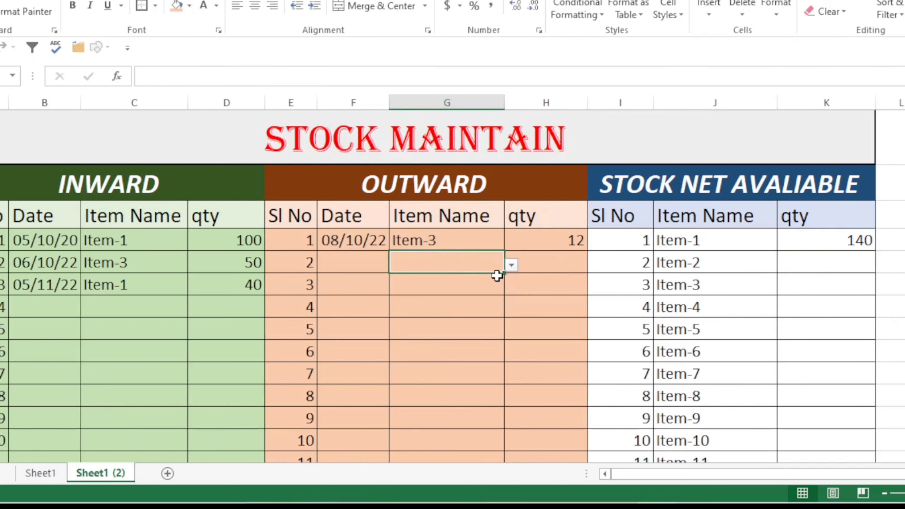
{"action": "left_click", "coordinate": [511, 265]}
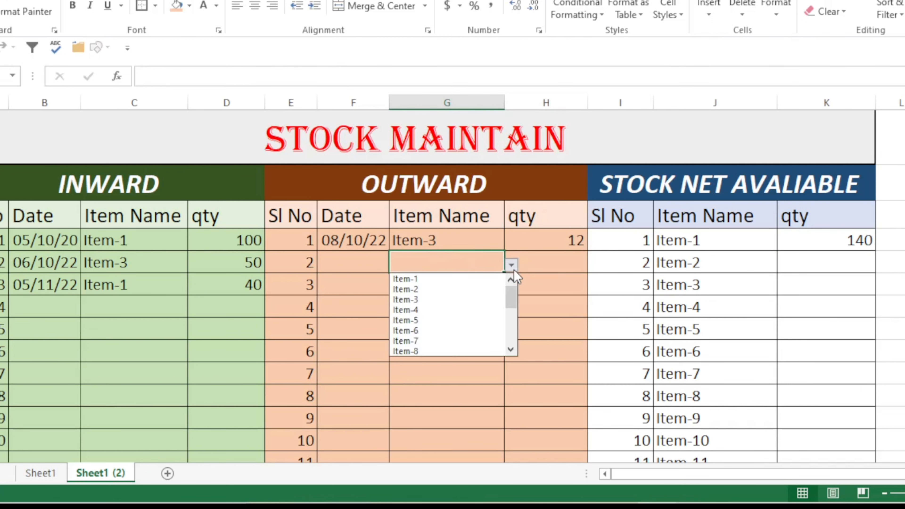
{"action": "left_click", "coordinate": [483, 279]}
{"action": "left_click", "coordinate": [574, 265]}
{"action": "type", "text": "2"}
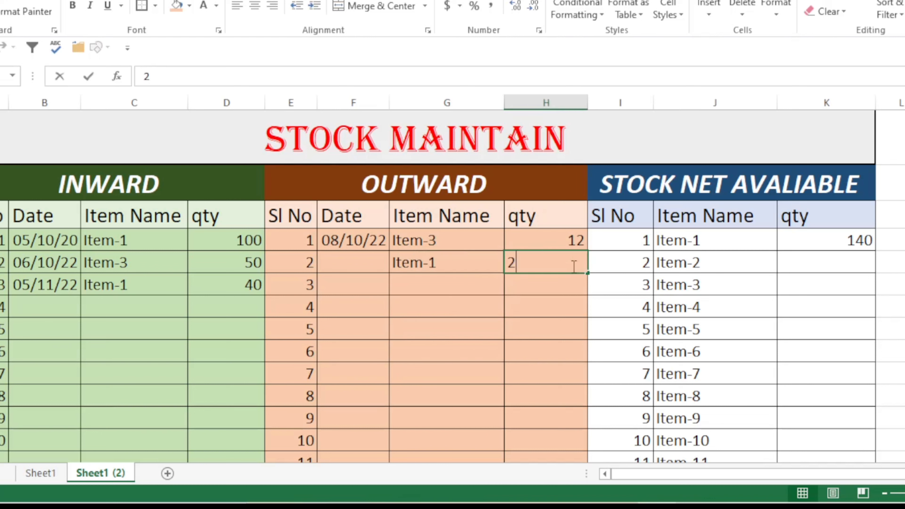
{"action": "type", "text": "5"}
{"action": "key", "text": "Return"}
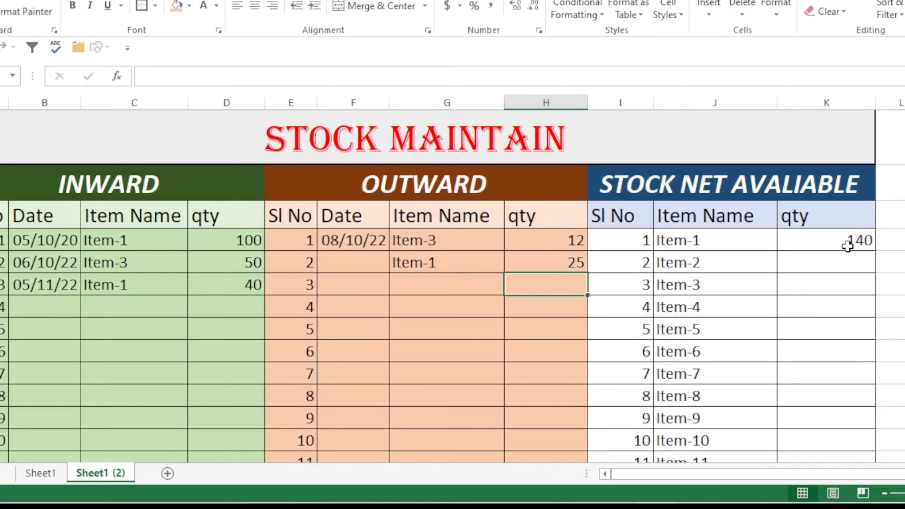
Enter the date 8-10-2022 in F5 for the second OUTWARD record
{"action": "left_click", "coordinate": [368, 268]}
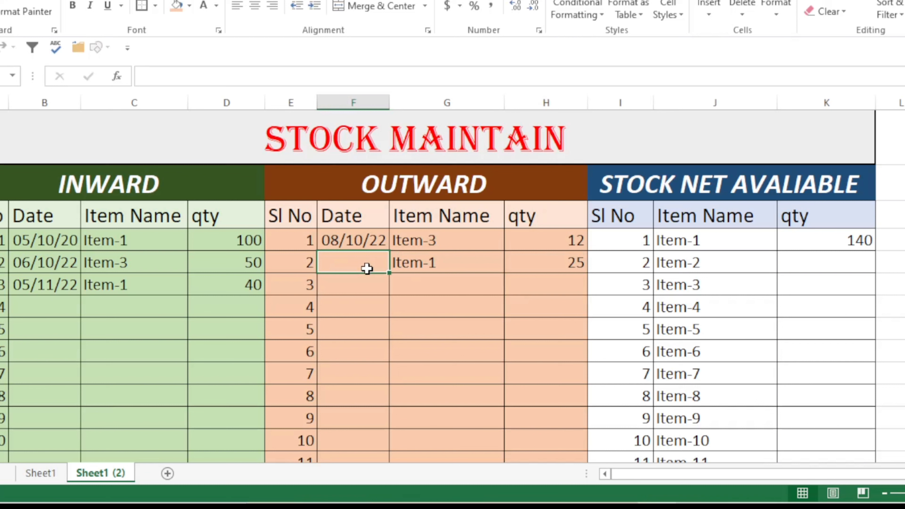
{"action": "type", "text": "8-10-"}
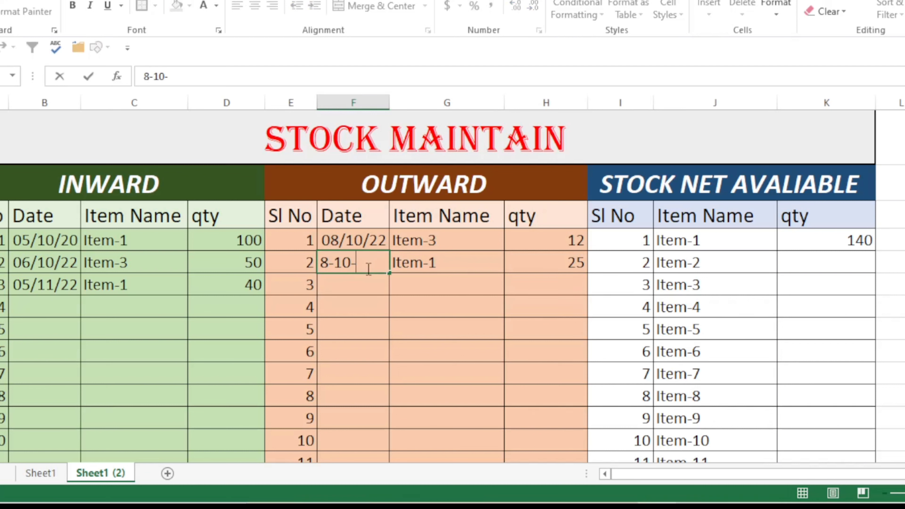
{"action": "type", "text": "2022"}
{"action": "key", "text": "Return"}
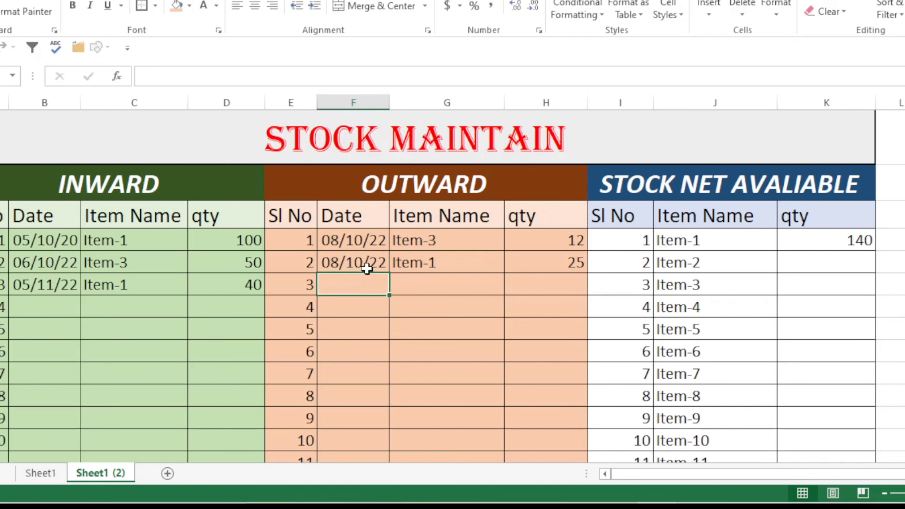
{"action": "left_click", "coordinate": [474, 300]}
Extend the K4 formula by subtracting a second SUMIF that uses the absolute OUTWARD item name range $G$4:$G$23
{"action": "left_click", "coordinate": [831, 243]}
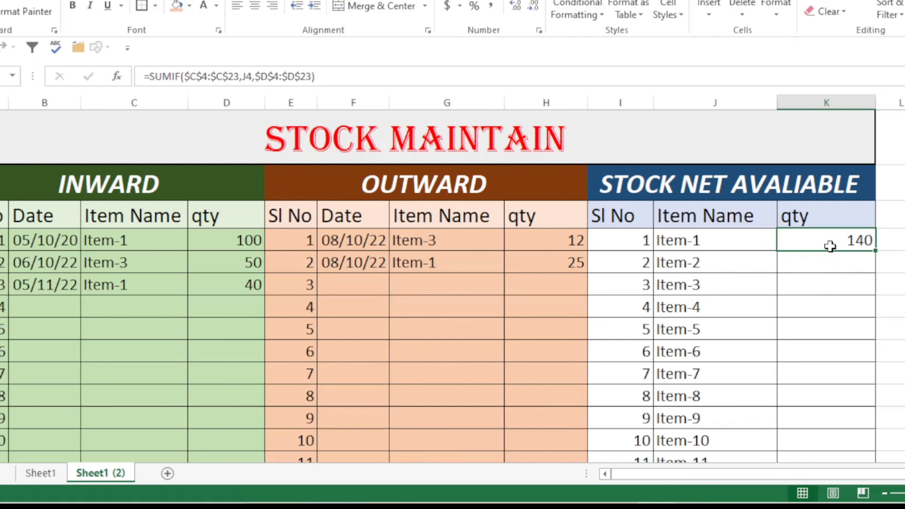
{"action": "double_click", "coordinate": [843, 242]}
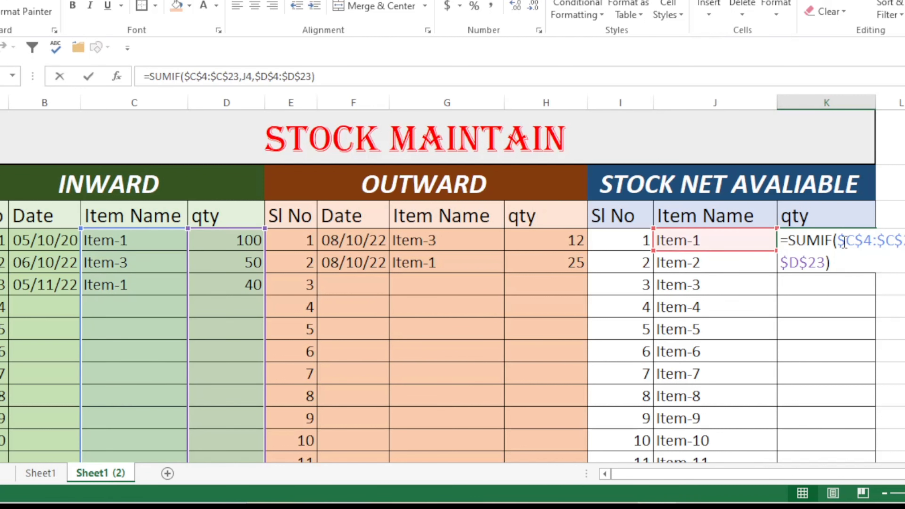
{"action": "left_click", "coordinate": [839, 259]}
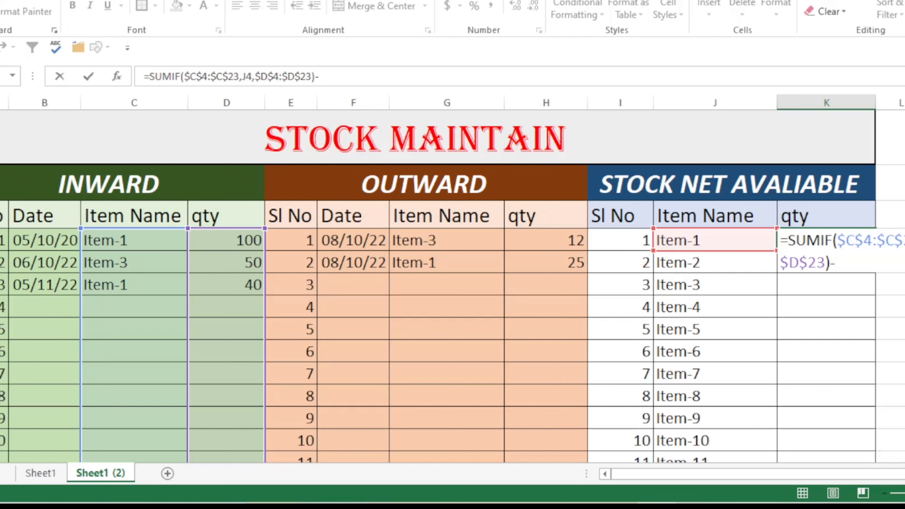
{"action": "type", "text": "-sum"}
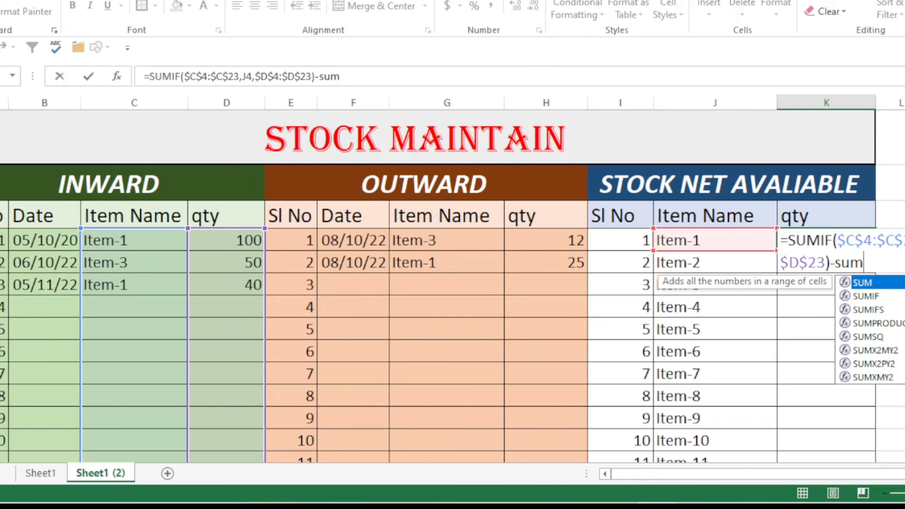
{"action": "key", "text": "Down"}
{"action": "key", "text": "Tab"}
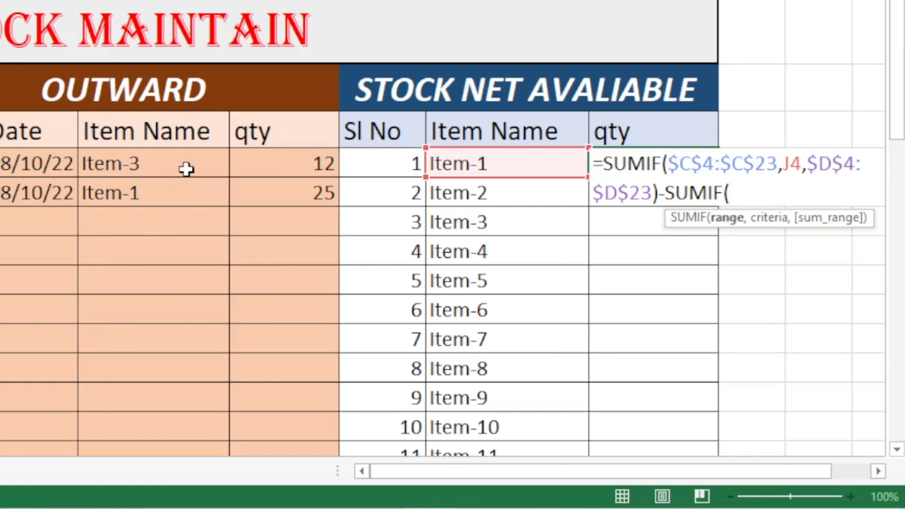
{"action": "left_click_drag", "start_coordinate": [186, 158], "coordinate": [192, 419]}
{"action": "scroll", "coordinate": [192, 417], "scroll_direction": "up", "scroll_amount": 3}
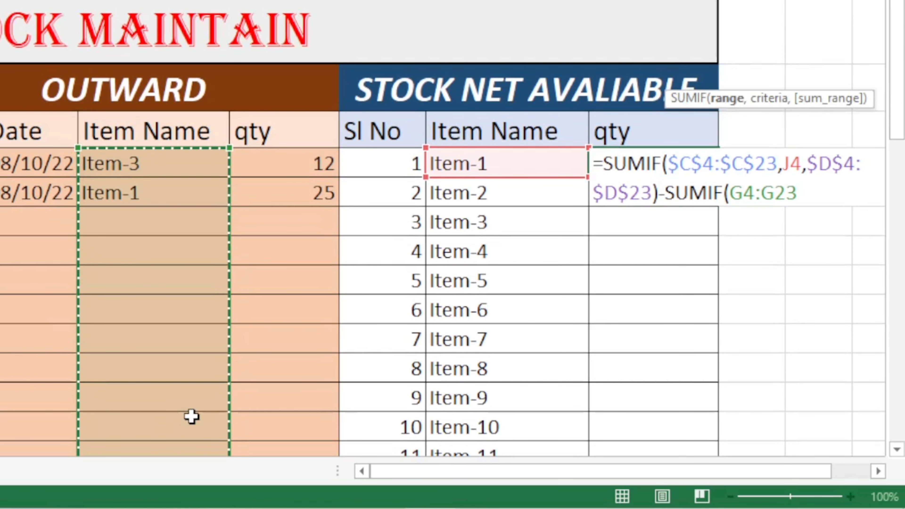
{"action": "key", "text": "F4"}
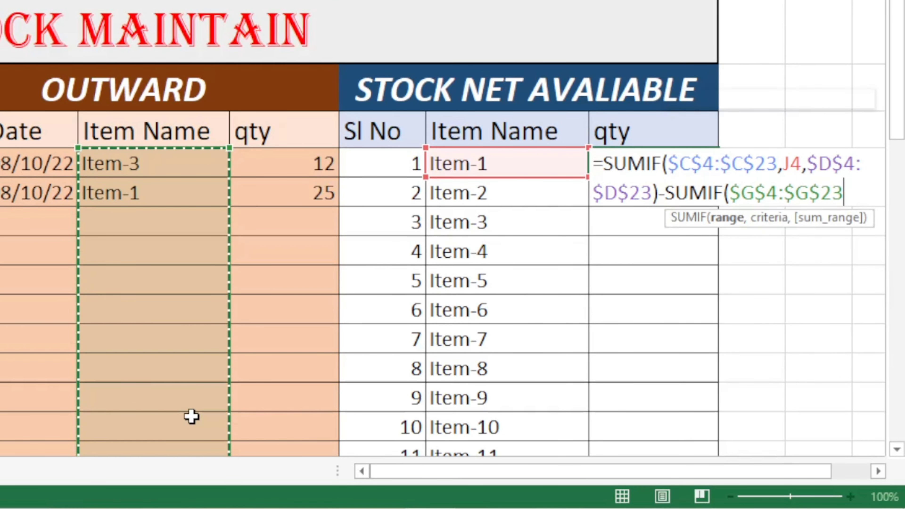
{"action": "type", "text": ","}
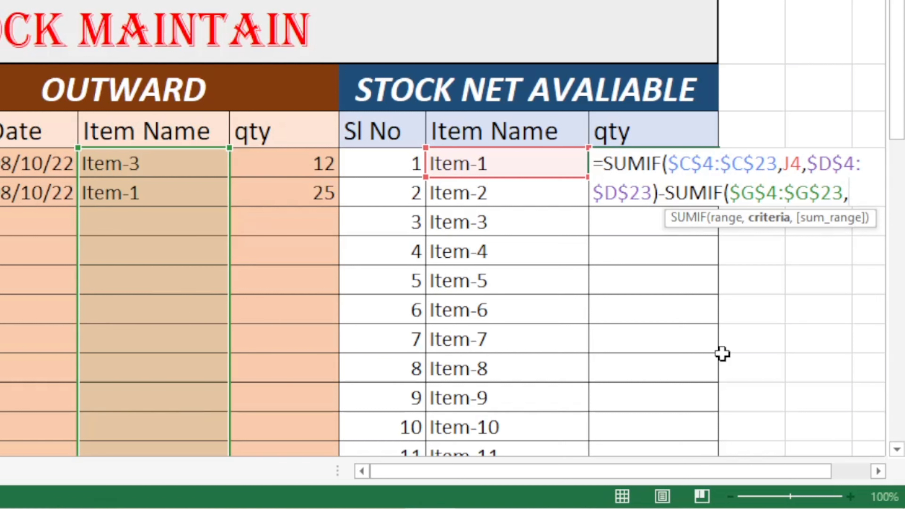
Complete the second SUMIF in K4 with criteria J4 and absolute sum range $H$4:$H$23, accepting the closing-parenthesis correction
{"action": "left_click", "coordinate": [476, 167]}
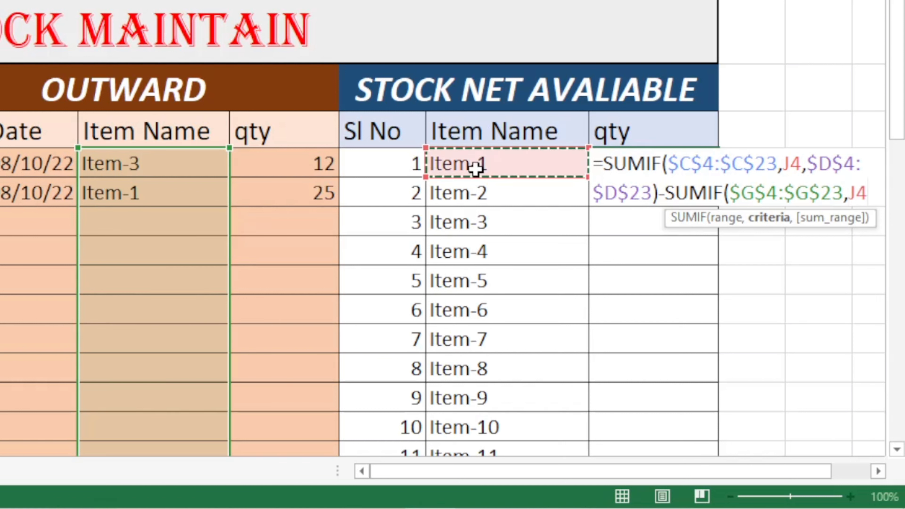
{"action": "type", "text": ","}
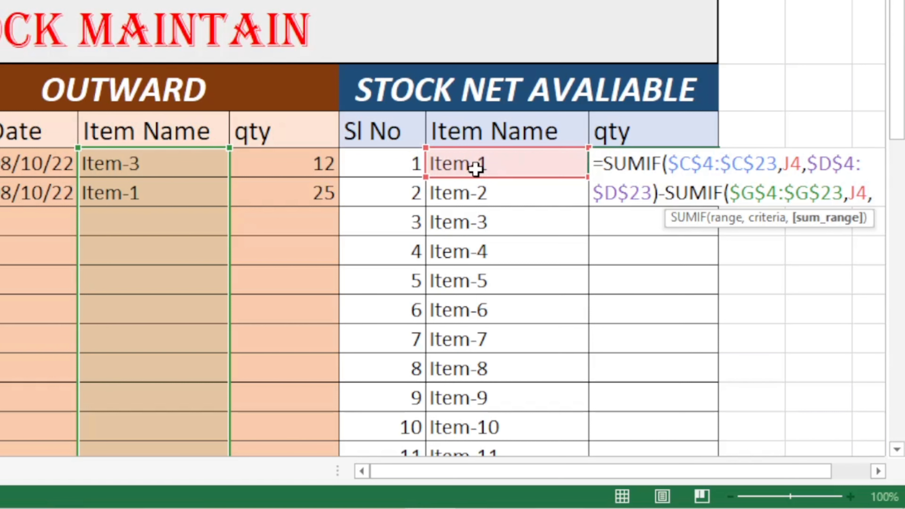
{"action": "left_click_drag", "start_coordinate": [299, 162], "coordinate": [301, 394]}
{"action": "scroll", "coordinate": [302, 394], "scroll_direction": "up", "scroll_amount": 3}
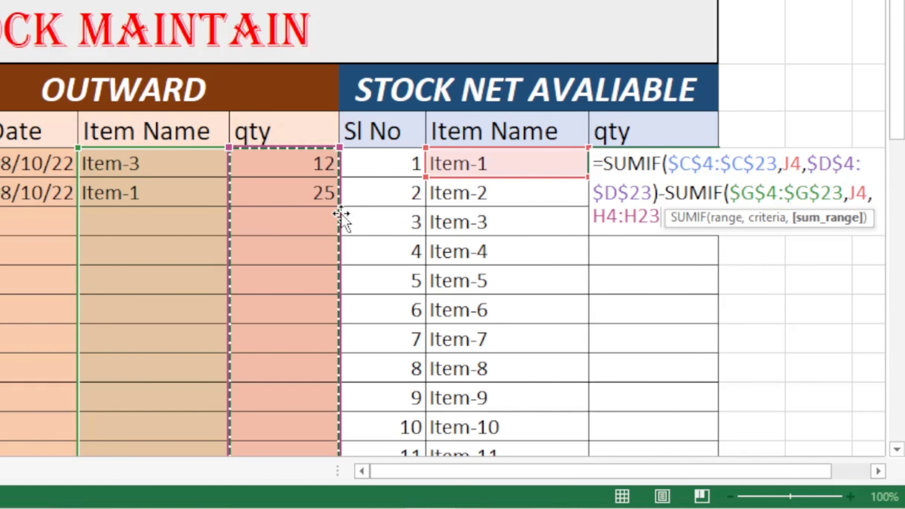
{"action": "key", "text": "F4"}
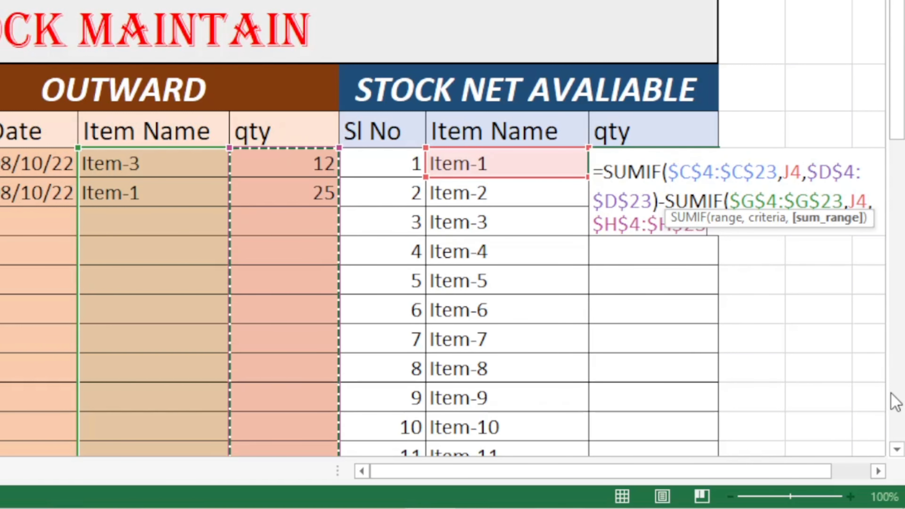
{"action": "key", "text": "Return"}
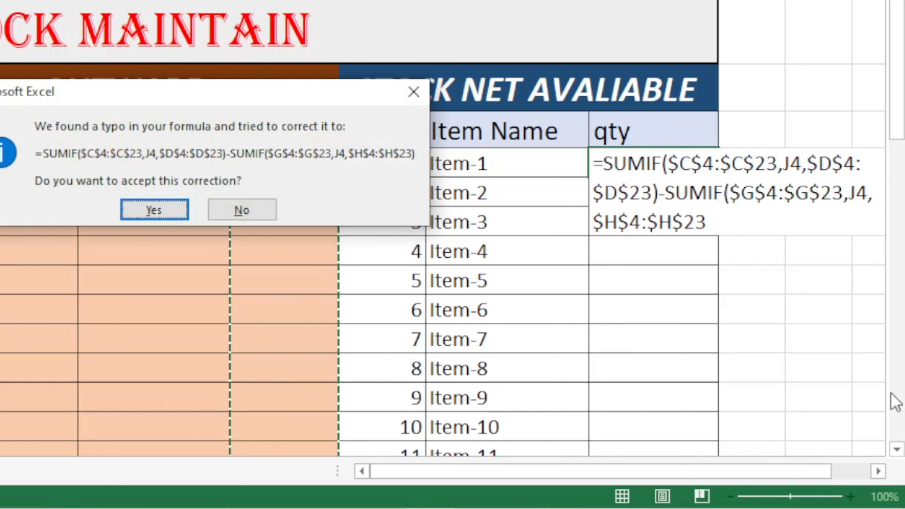
{"action": "key", "text": "Return"}
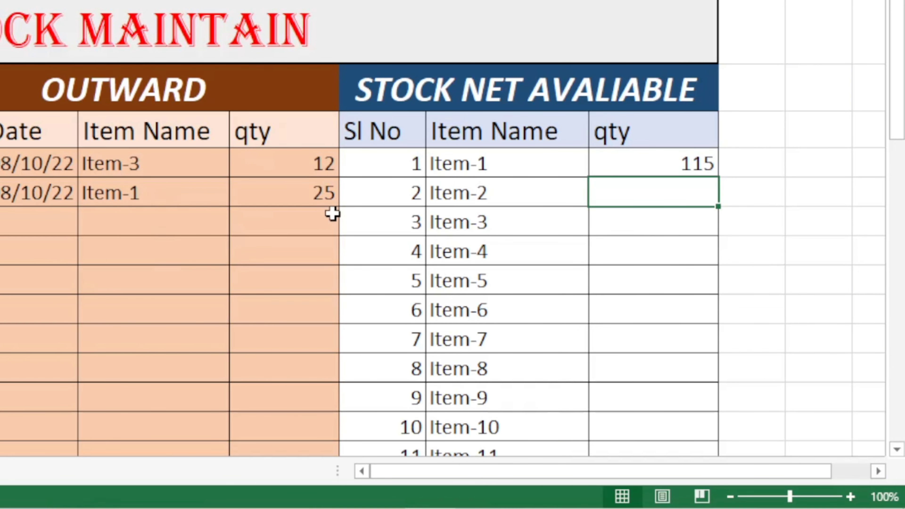
Test the net stock formula by setting the Item-1 outward quantity in H5 to 0 and checking K4
{"action": "left_click", "coordinate": [139, 196]}
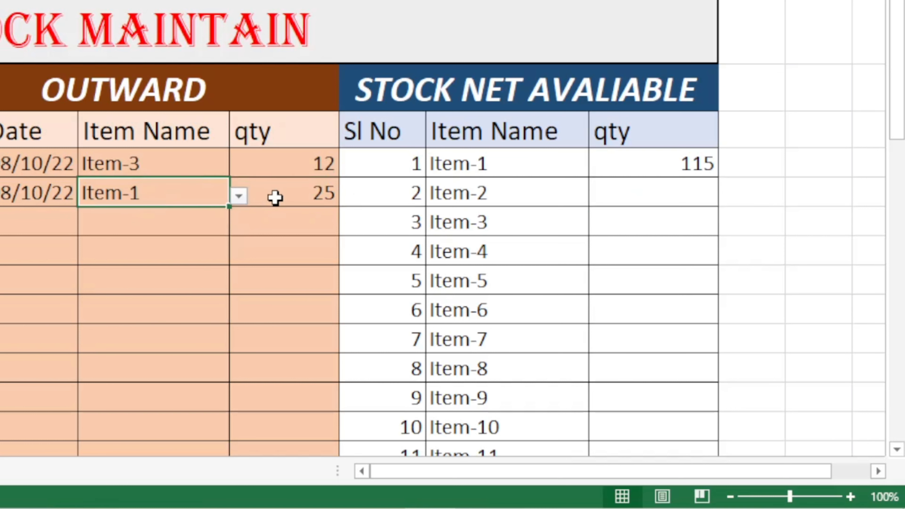
{"action": "left_click", "coordinate": [275, 198]}
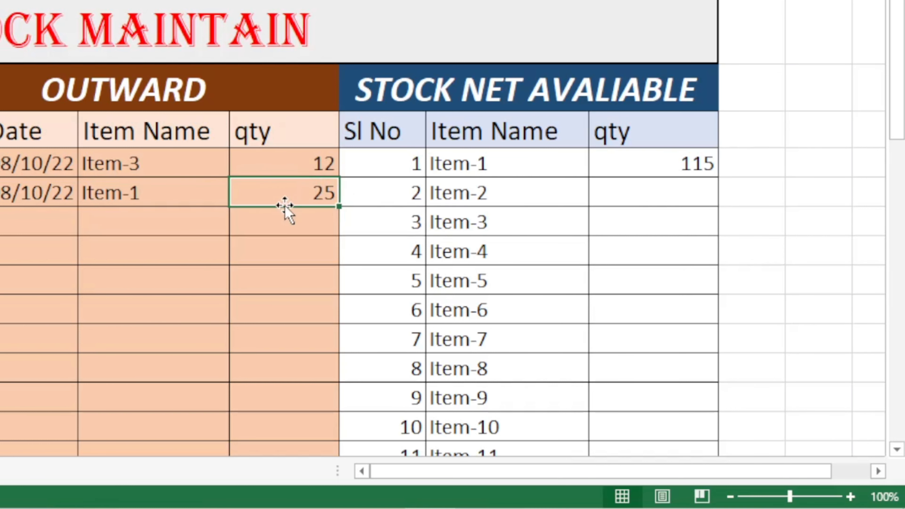
{"action": "type", "text": "0"}
{"action": "key", "text": "Return"}
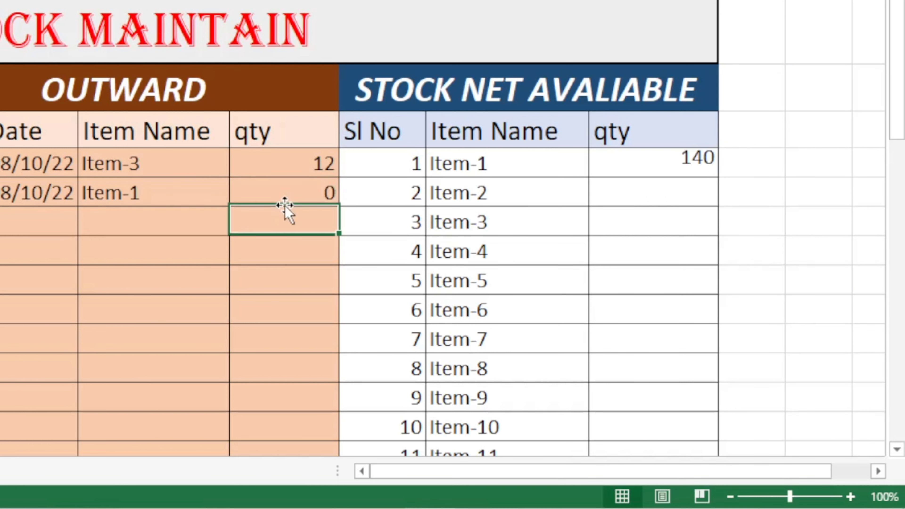
{"action": "left_click", "coordinate": [698, 165]}
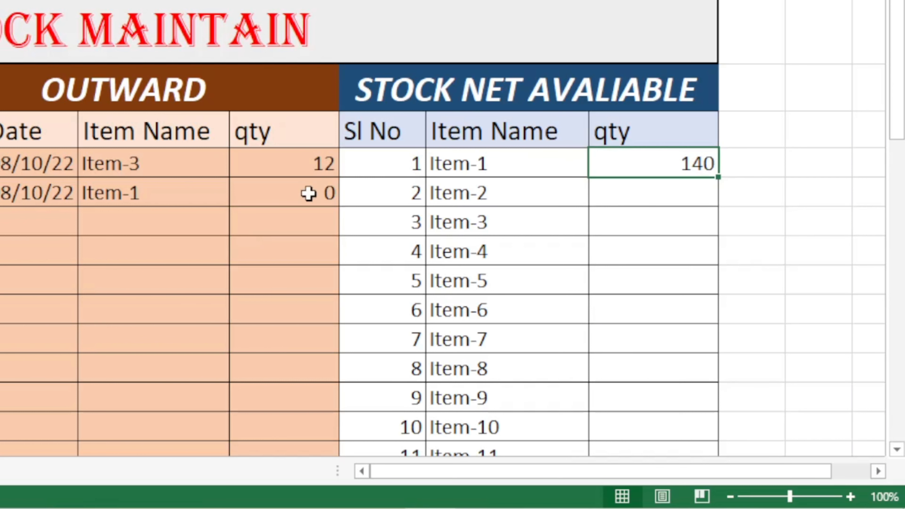
Test an Item-1 outward quantity of 140 in H5 against K4, and restore H5 to 25
{"action": "left_click", "coordinate": [298, 199]}
{"action": "type", "text": "140"}
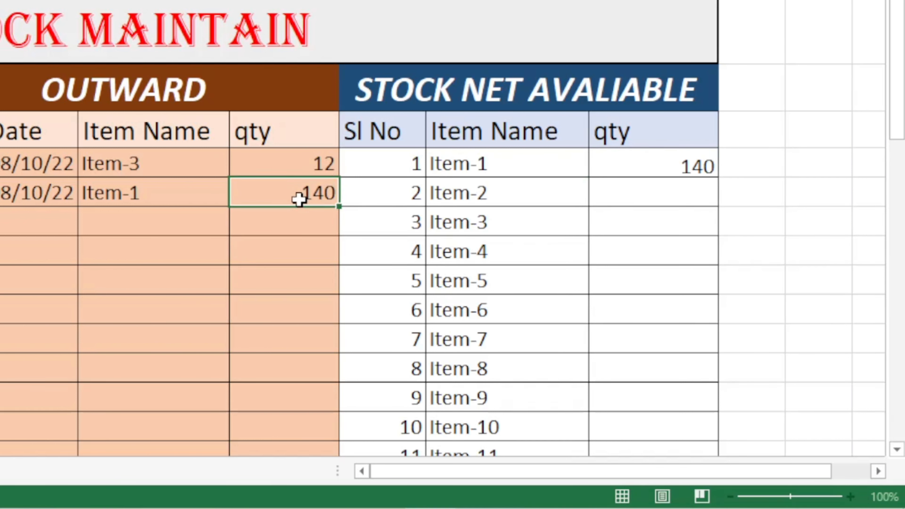
{"action": "key", "text": "Return"}
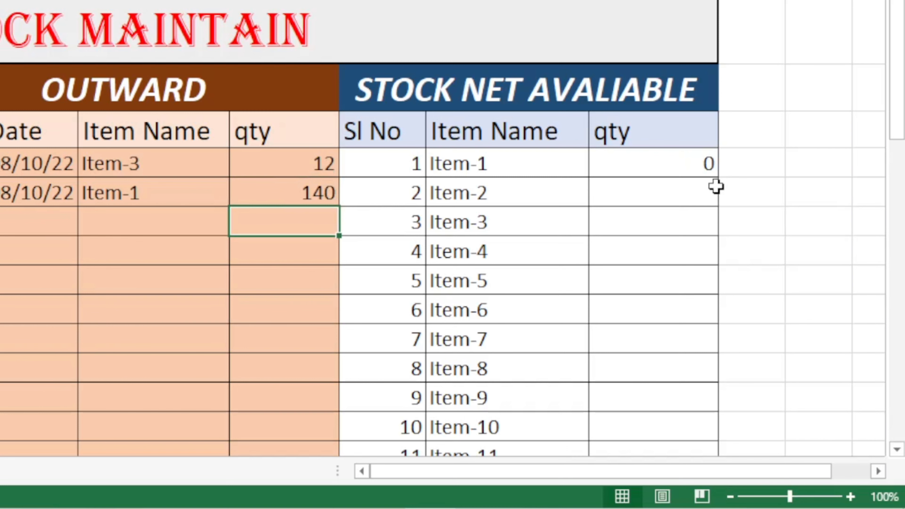
{"action": "left_click", "coordinate": [322, 202]}
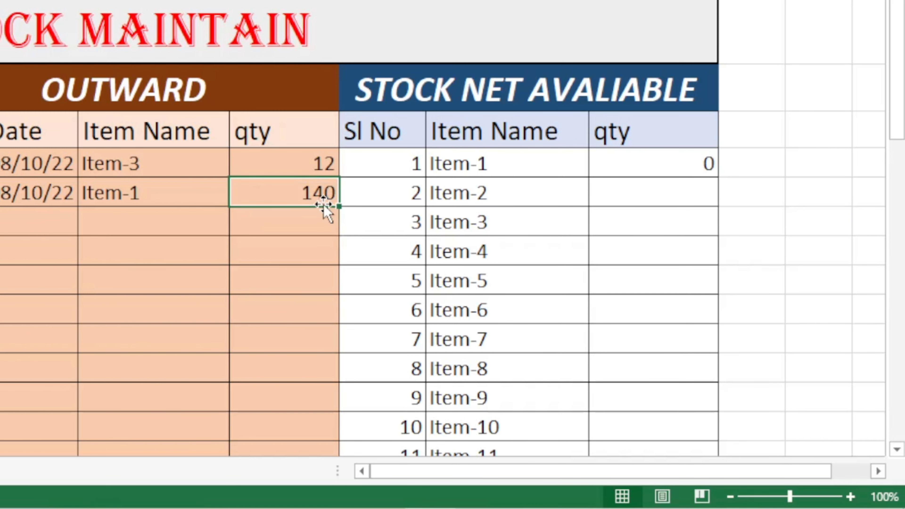
{"action": "type", "text": "25"}
{"action": "key", "text": "Return"}
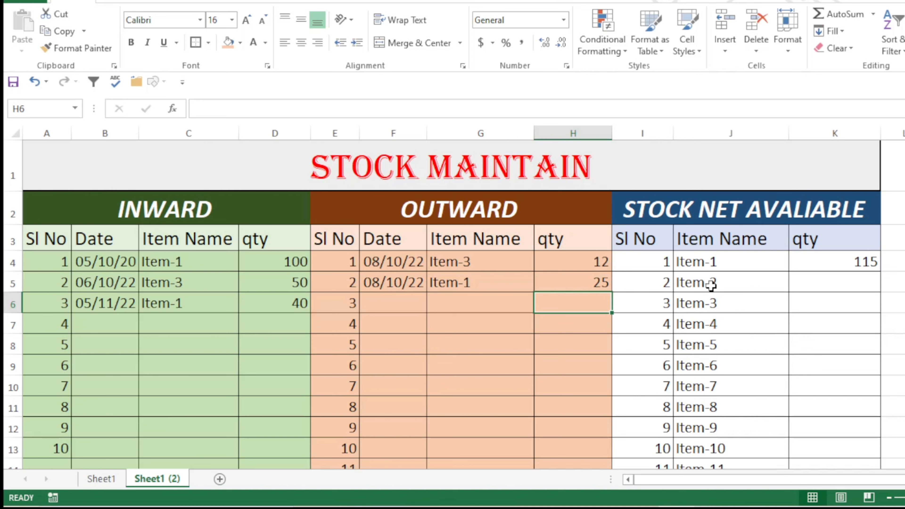
Review the combined SUMIF formula in K4 and fill it down the net stock qty column to K23
{"action": "left_click", "coordinate": [836, 260]}
{"action": "left_click", "coordinate": [804, 290]}
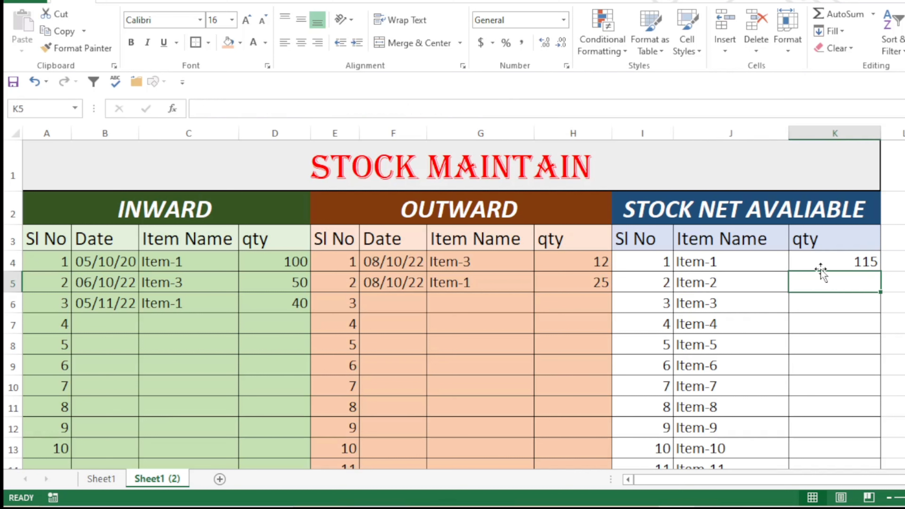
{"action": "left_click", "coordinate": [816, 259]}
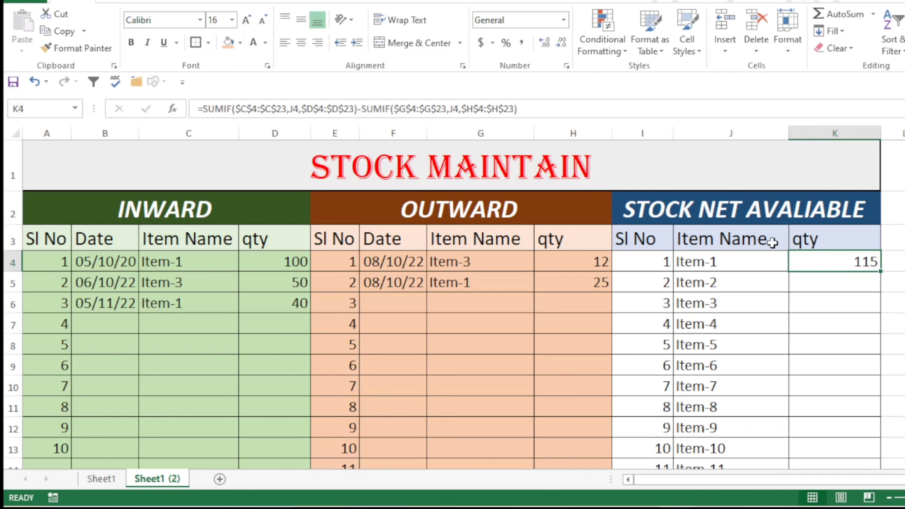
{"action": "double_click", "coordinate": [819, 262]}
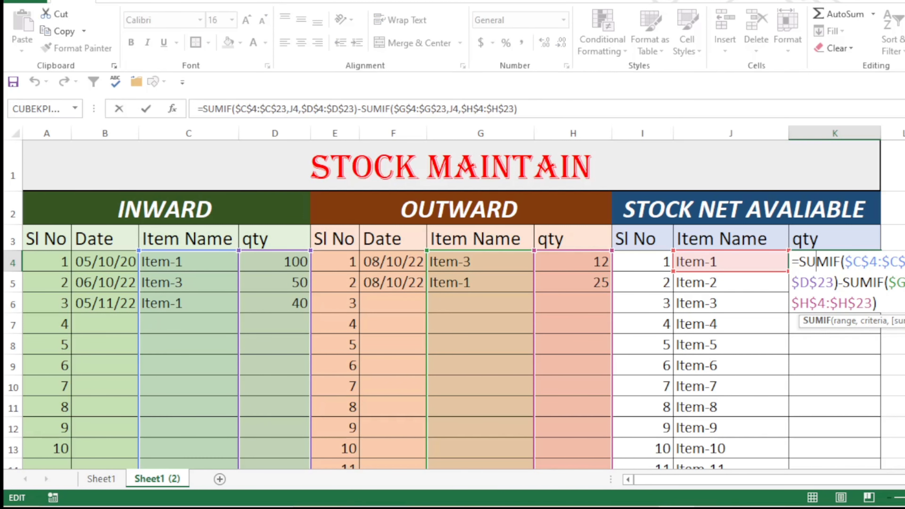
{"action": "key", "text": "Return"}
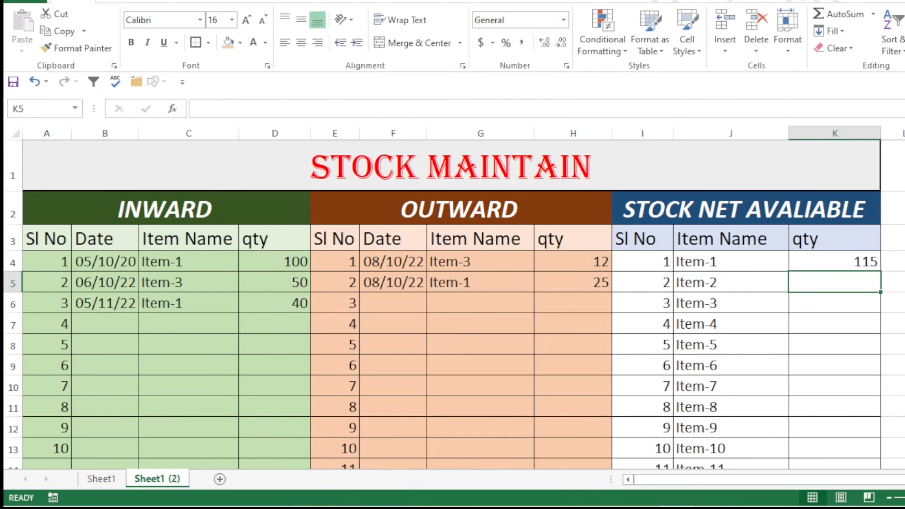
{"action": "left_click", "coordinate": [854, 256]}
{"action": "left_click_drag", "start_coordinate": [883, 273], "coordinate": [865, 427]}
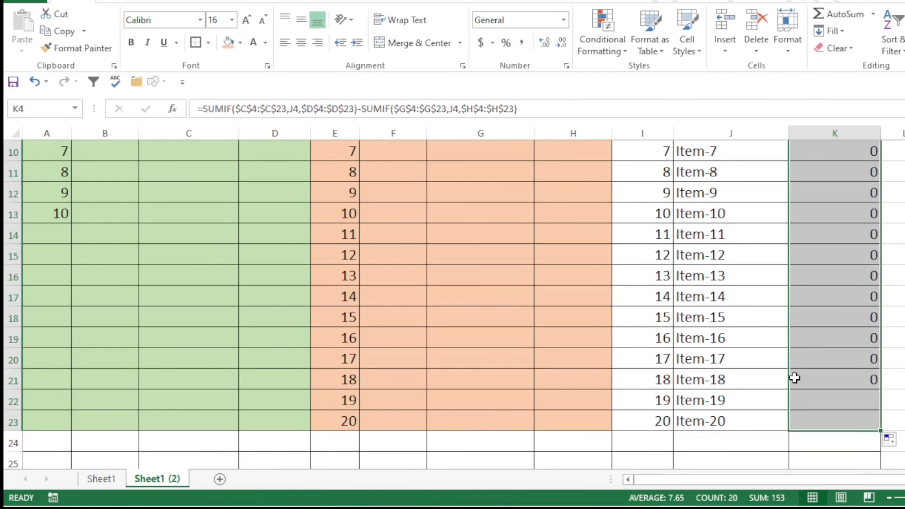
{"action": "scroll", "coordinate": [820, 356], "scroll_direction": "up", "scroll_amount": 3}
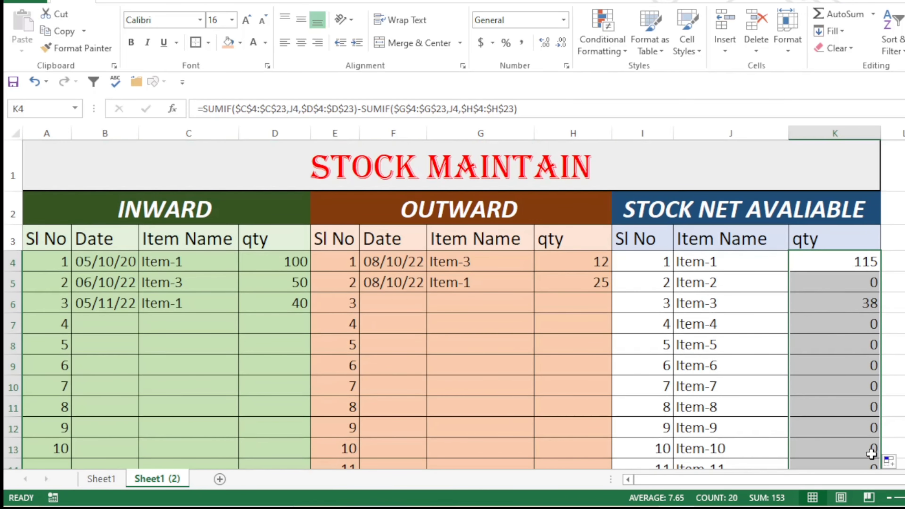
Check the filled net stock quantities for Item-3 in K6 and Item-1 in K4
{"action": "left_click", "coordinate": [817, 299]}
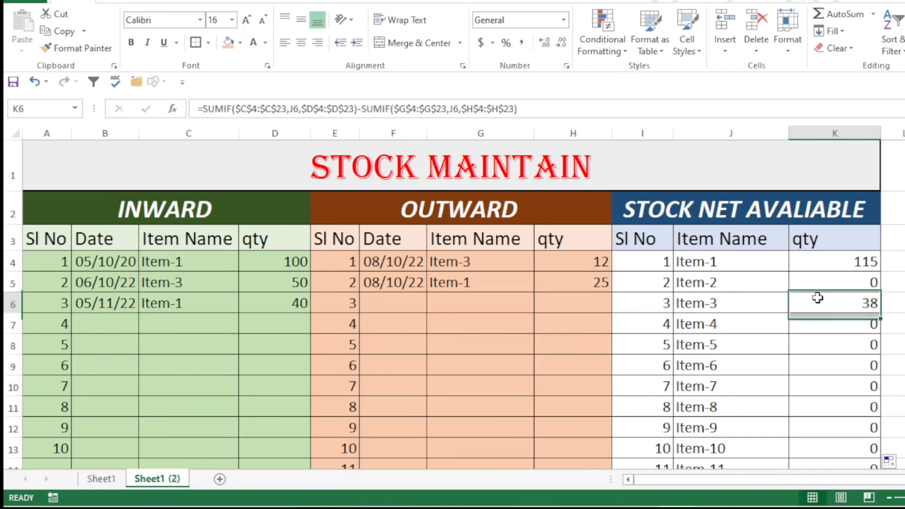
{"action": "left_click", "coordinate": [697, 303]}
{"action": "left_click", "coordinate": [867, 308]}
{"action": "left_click", "coordinate": [892, 332]}
{"action": "left_click", "coordinate": [869, 261]}
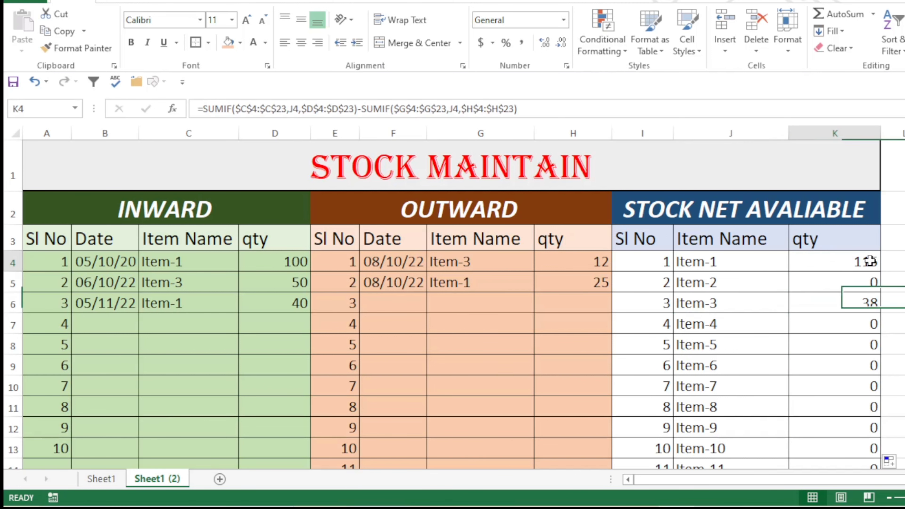
{"action": "left_click", "coordinate": [904, 304]}
Start the fourth inward entry in row 7 with Item-5 from the drop-down list and the date 5-11-2022
{"action": "left_click", "coordinate": [192, 325]}
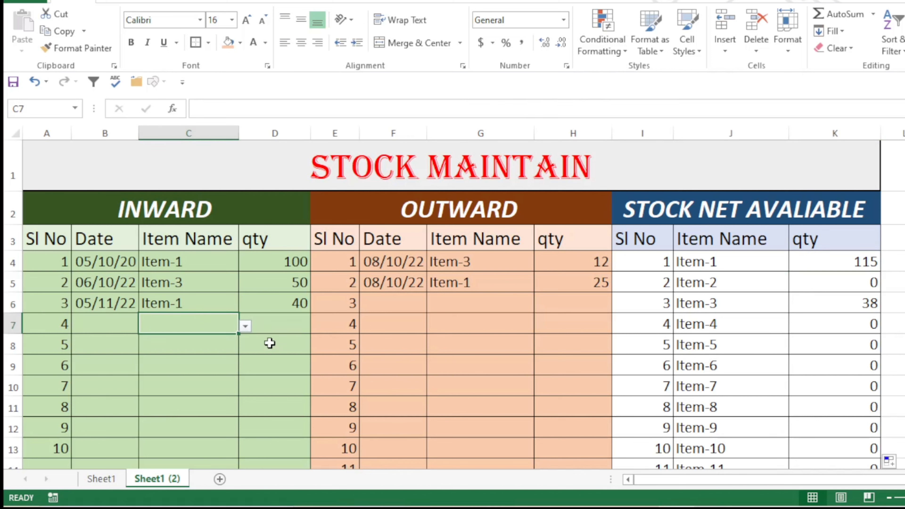
{"action": "left_click", "coordinate": [246, 326]}
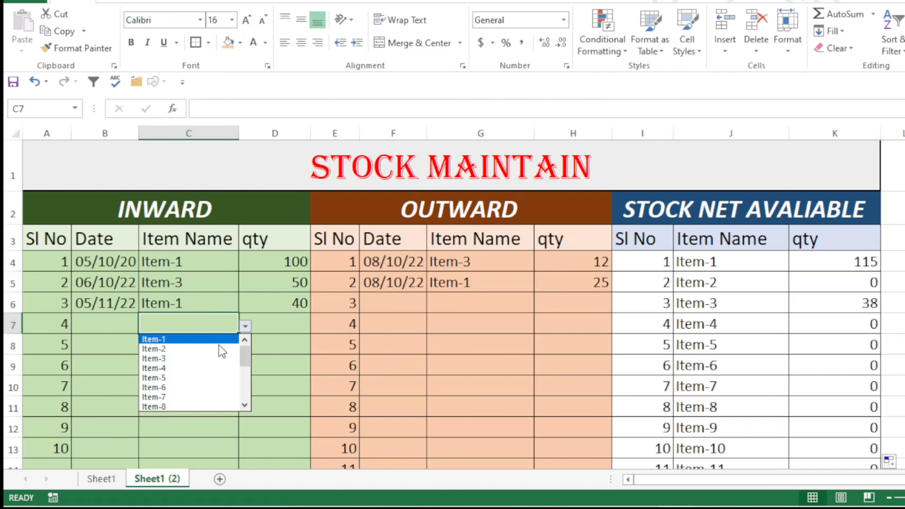
{"action": "left_click", "coordinate": [189, 380]}
{"action": "left_click", "coordinate": [114, 322]}
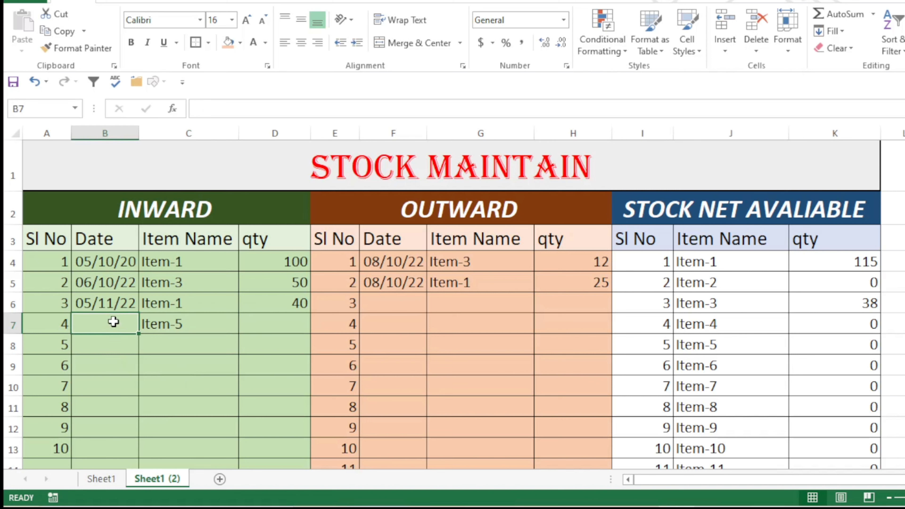
{"action": "type", "text": "5-"}
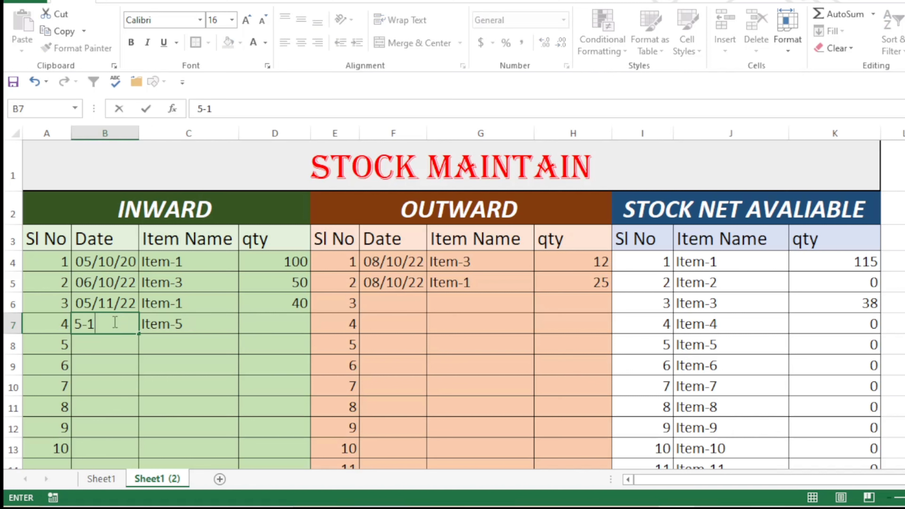
{"action": "type", "text": "11-2022"}
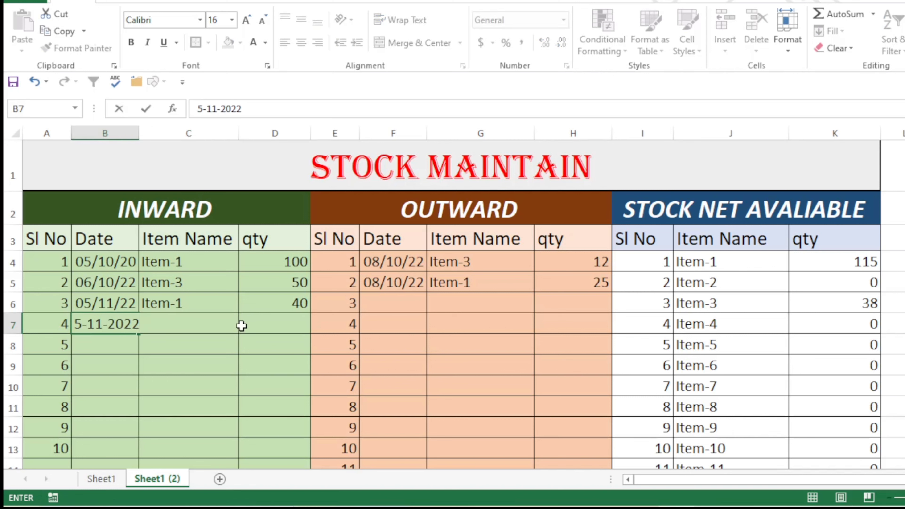
Enter an inward quantity of 200 for Item-5 in D7 and check its net stock in K8
{"action": "left_click", "coordinate": [182, 341]}
{"action": "left_click", "coordinate": [300, 324]}
{"action": "type", "text": "2"}
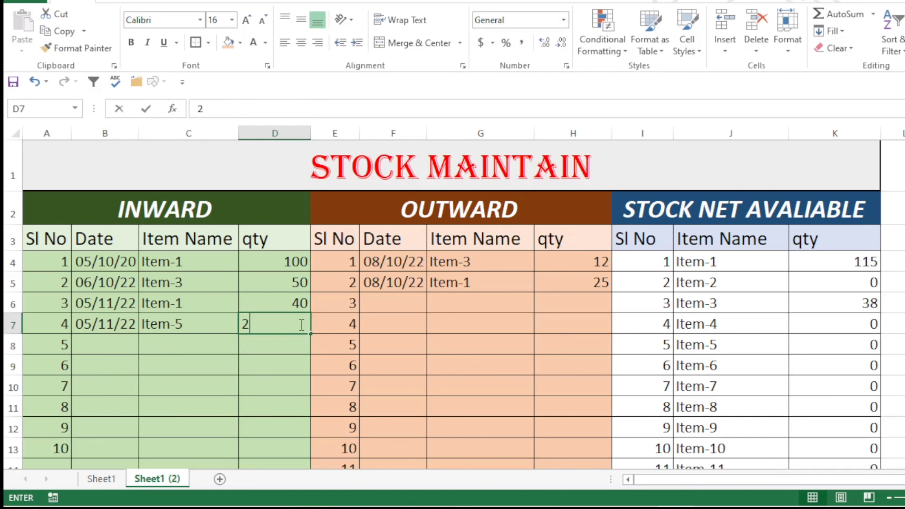
{"action": "type", "text": "00"}
{"action": "key", "text": "Return"}
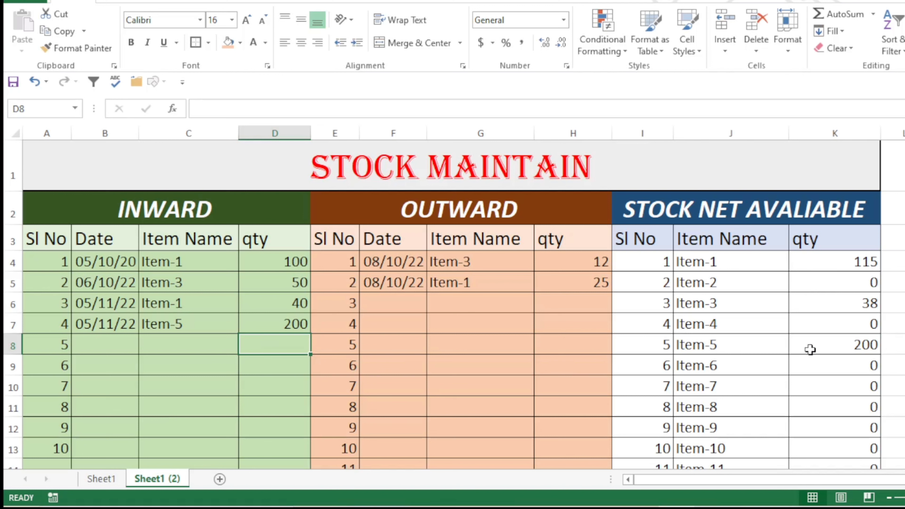
{"action": "left_click", "coordinate": [864, 344]}
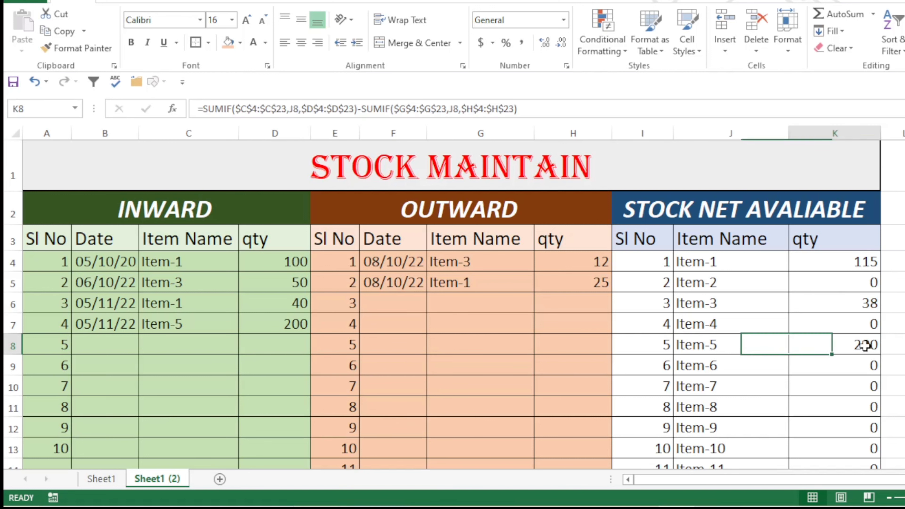
{"action": "left_click", "coordinate": [898, 365]}
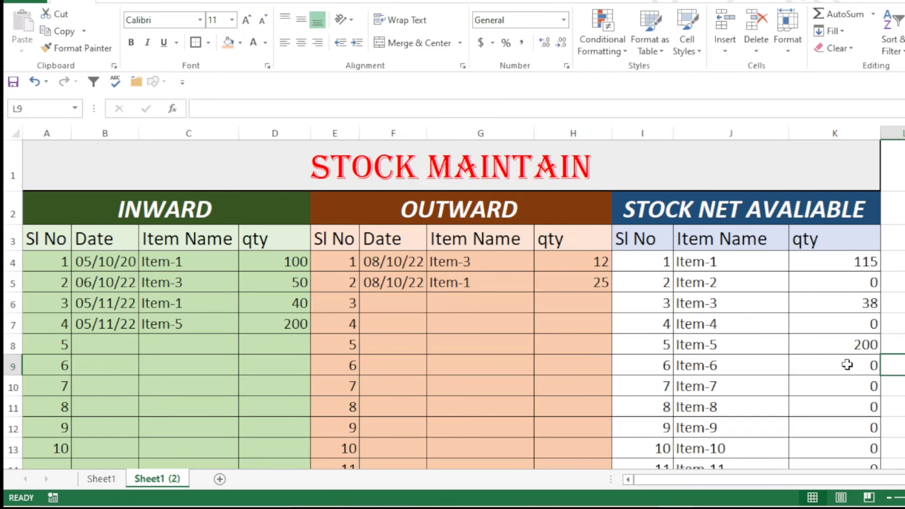
Record the third outward entry in row 6 with date 5-11-2022, Item-5 from the drop-down list, and quantity 50
{"action": "left_click", "coordinate": [382, 302]}
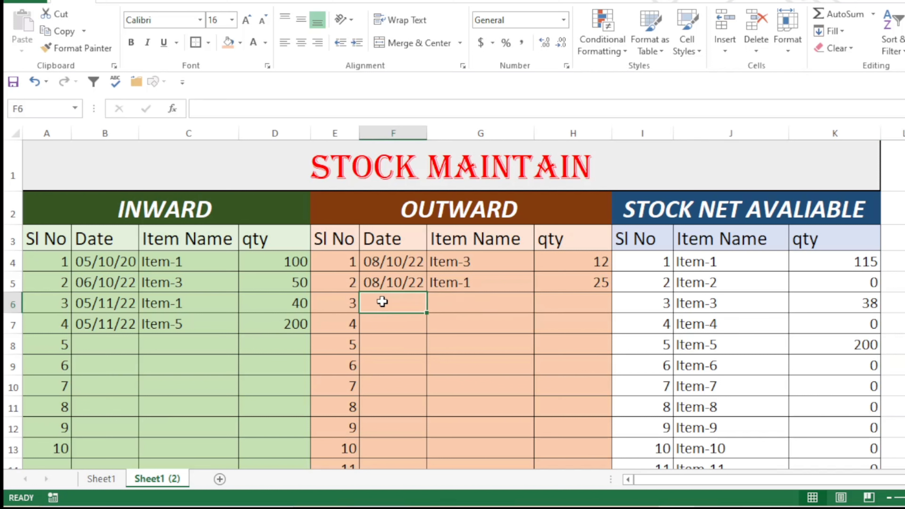
{"action": "type", "text": "5-11-"}
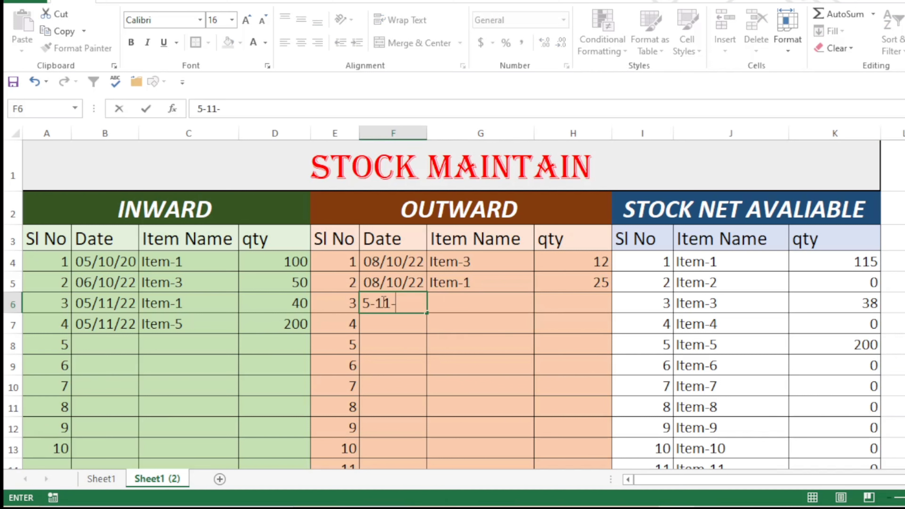
{"action": "type", "text": "2022"}
{"action": "left_click", "coordinate": [499, 301]}
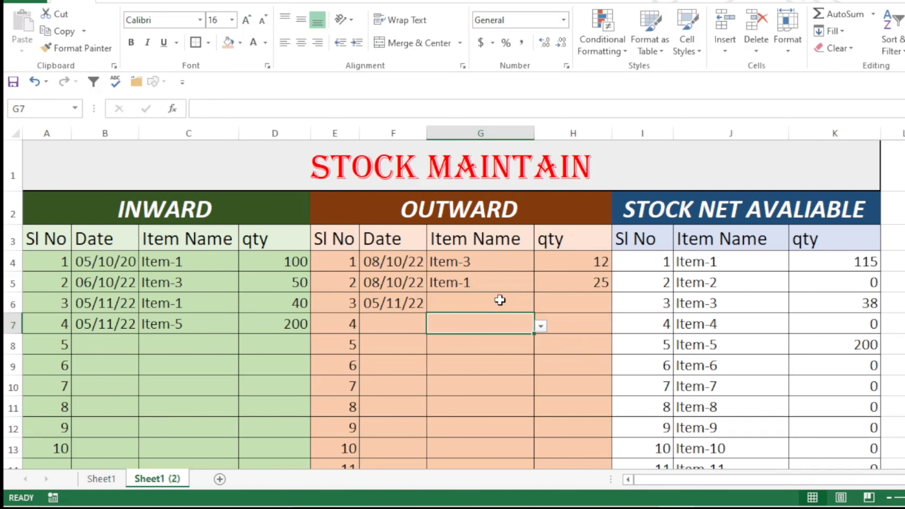
{"action": "left_click", "coordinate": [541, 305]}
{"action": "left_click", "coordinate": [476, 357]}
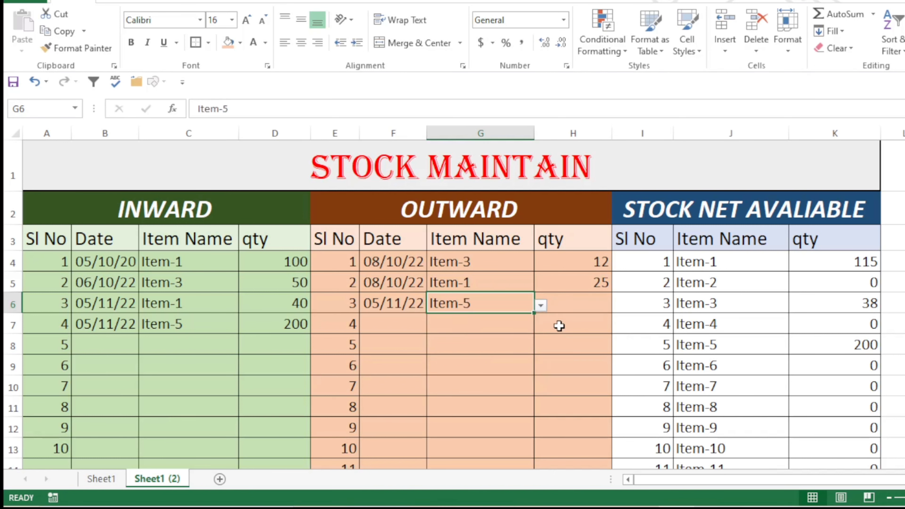
{"action": "left_click", "coordinate": [590, 297]}
{"action": "double_click", "coordinate": [591, 298]}
{"action": "type", "text": "50"}
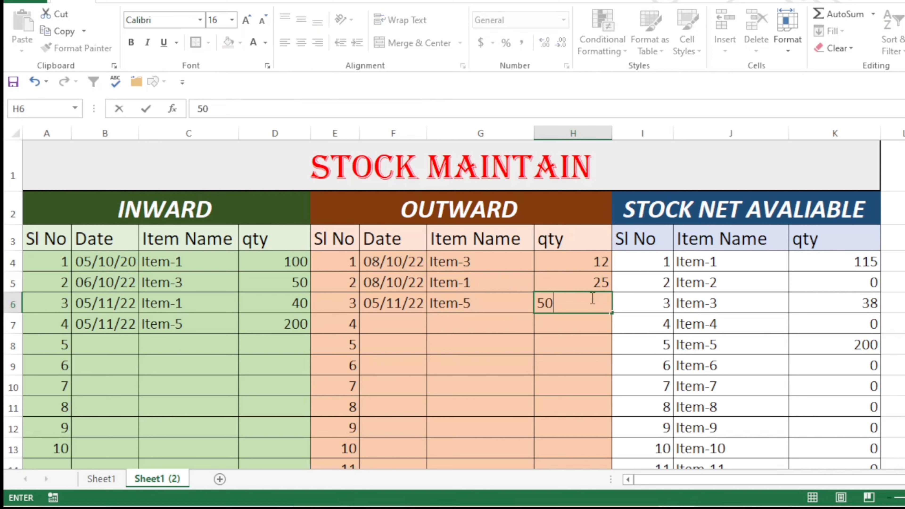
{"action": "key", "text": "Return"}
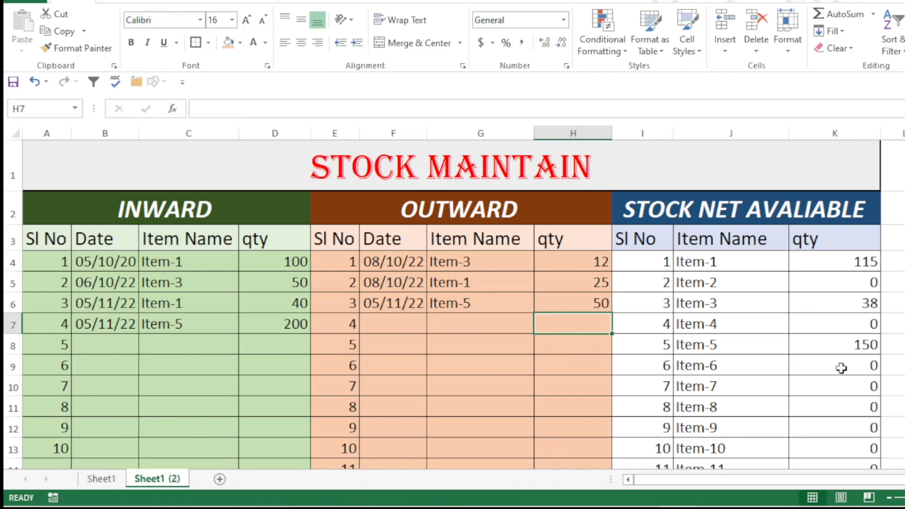
Set up a Less Than conditional formatting rule with threshold 10 for the net stock qty cells K4:K23
{"action": "left_click_drag", "start_coordinate": [813, 261], "coordinate": [853, 427]}
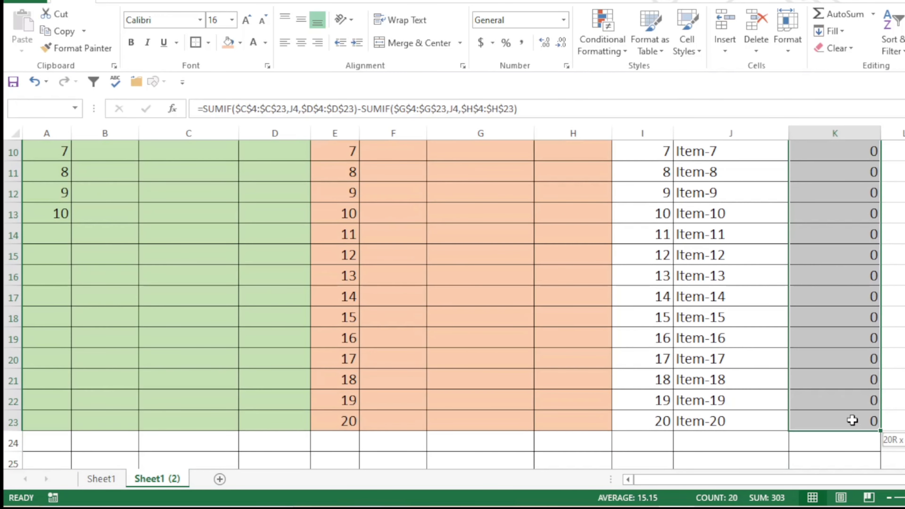
{"action": "scroll", "coordinate": [812, 283], "scroll_direction": "up", "scroll_amount": 3}
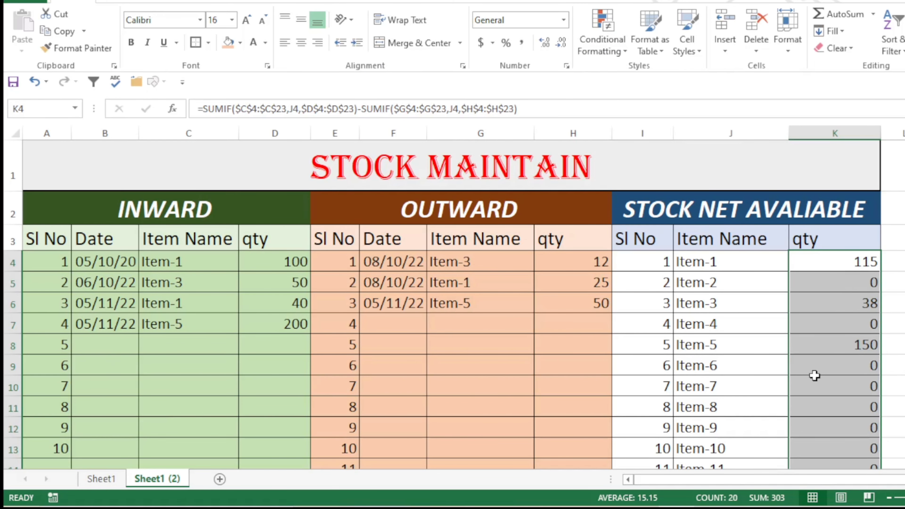
{"action": "scroll", "coordinate": [801, 332], "scroll_direction": "down", "scroll_amount": 3}
{"action": "scroll", "coordinate": [802, 331], "scroll_direction": "up", "scroll_amount": 3}
{"action": "left_click", "coordinate": [622, 53]}
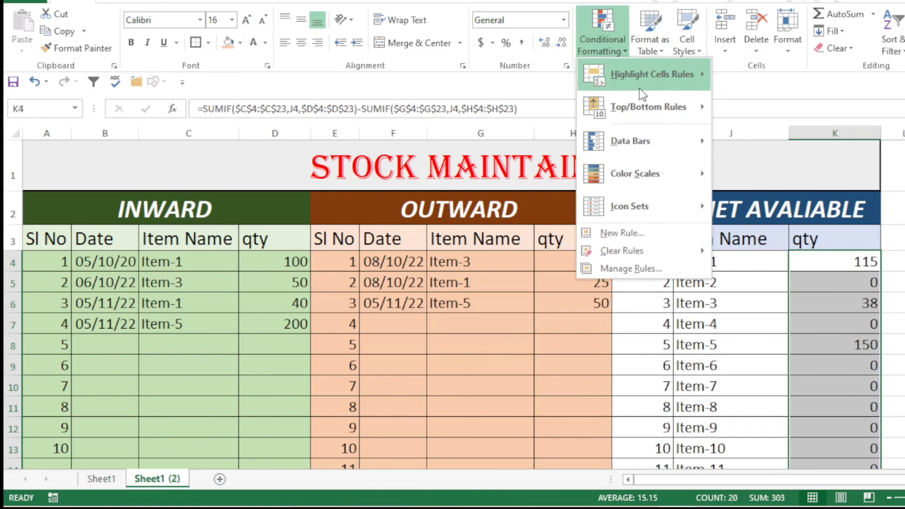
{"action": "mouse_move", "coordinate": [683, 81]}
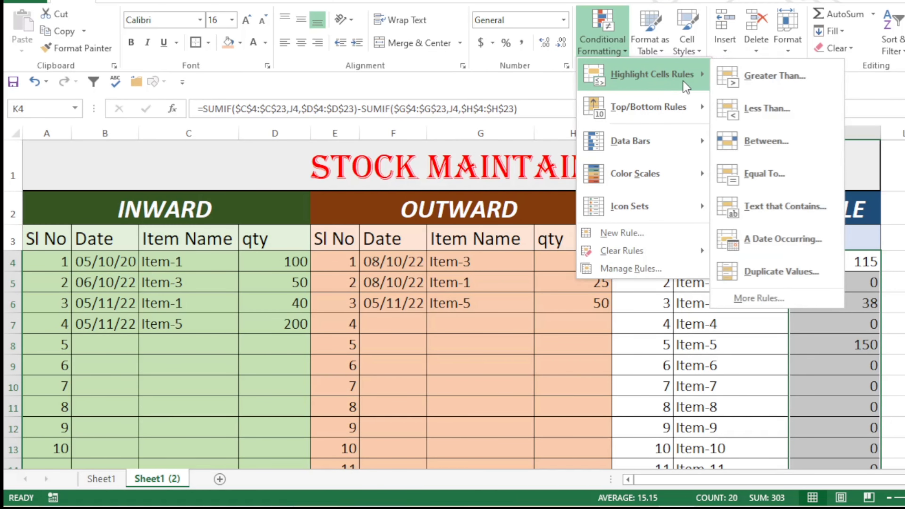
{"action": "left_click", "coordinate": [770, 117]}
{"action": "type", "text": "10"}
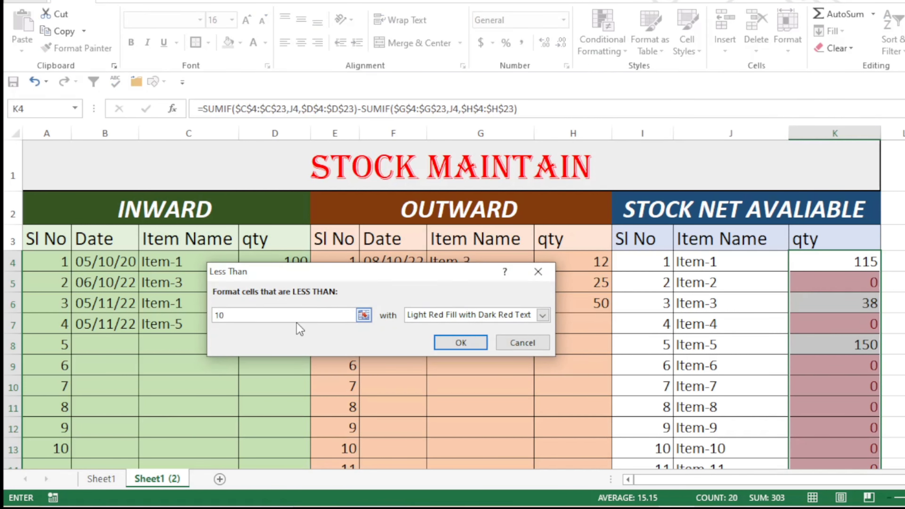
Choose a custom format for the Less Than rule and give it a bright red fill
{"action": "left_click", "coordinate": [543, 316]}
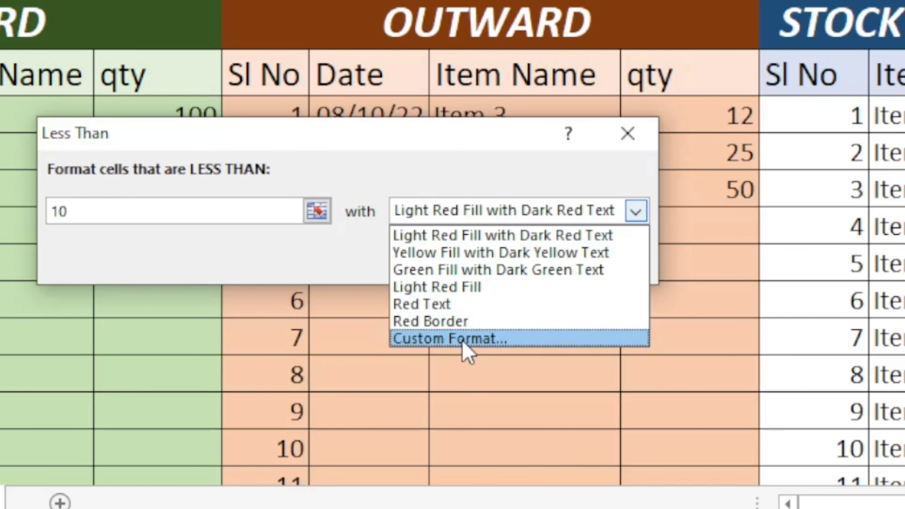
{"action": "left_click", "coordinate": [463, 342]}
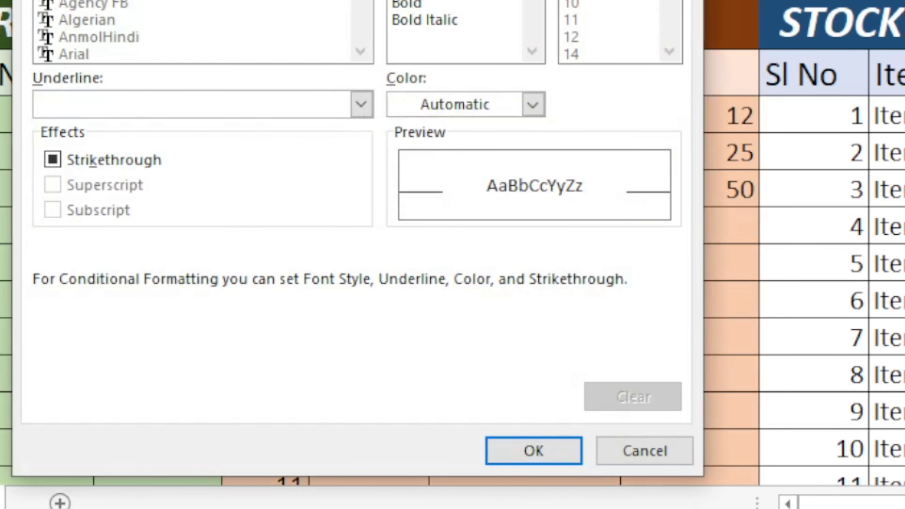
{"action": "left_click", "coordinate": [346, 65]}
{"action": "left_click", "coordinate": [153, 323]}
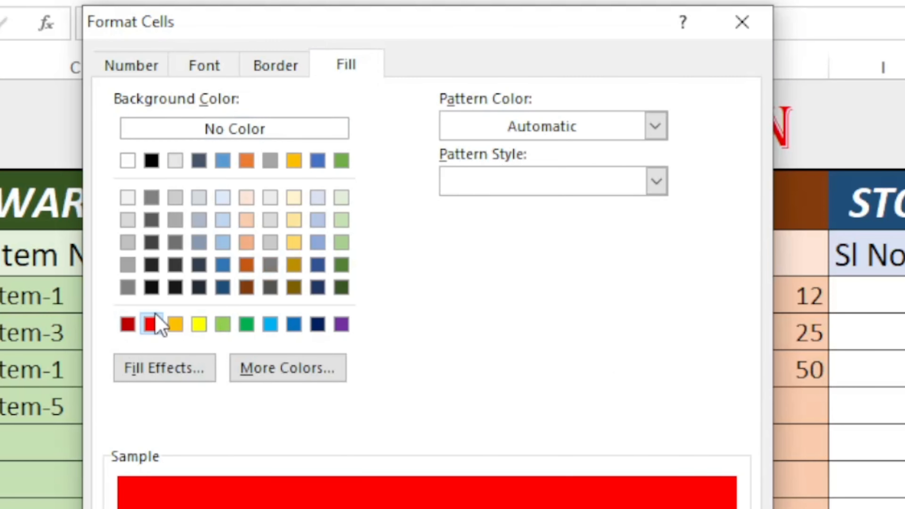
Set the rule's font colour to white and its style to Bold, and accept the custom format
{"action": "left_click", "coordinate": [230, 72]}
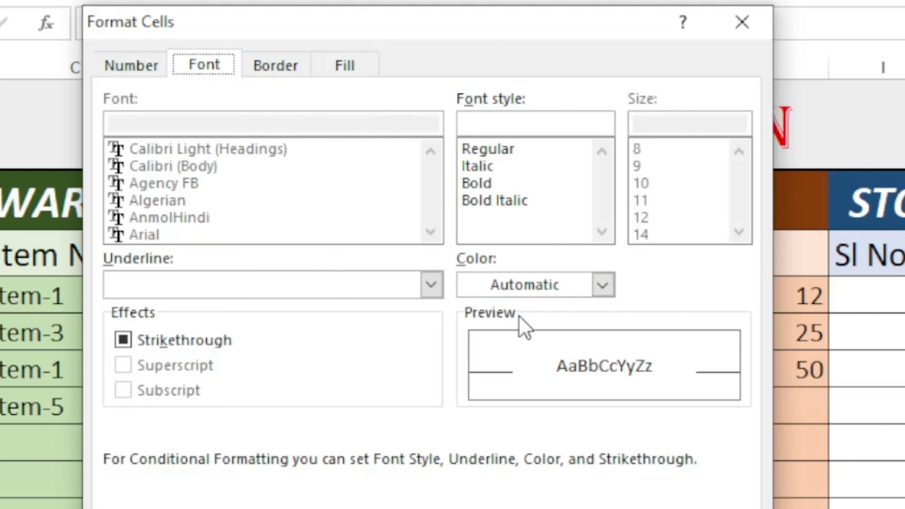
{"action": "left_click", "coordinate": [603, 288]}
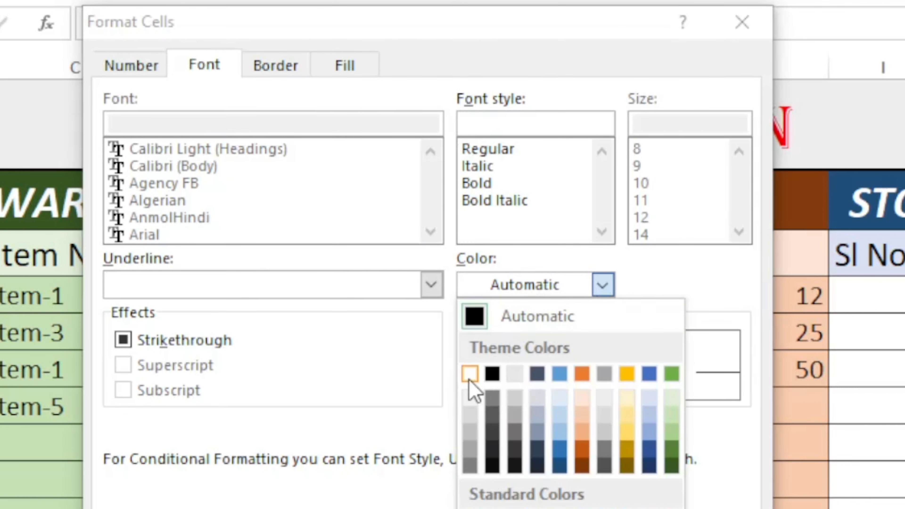
{"action": "left_click", "coordinate": [470, 377]}
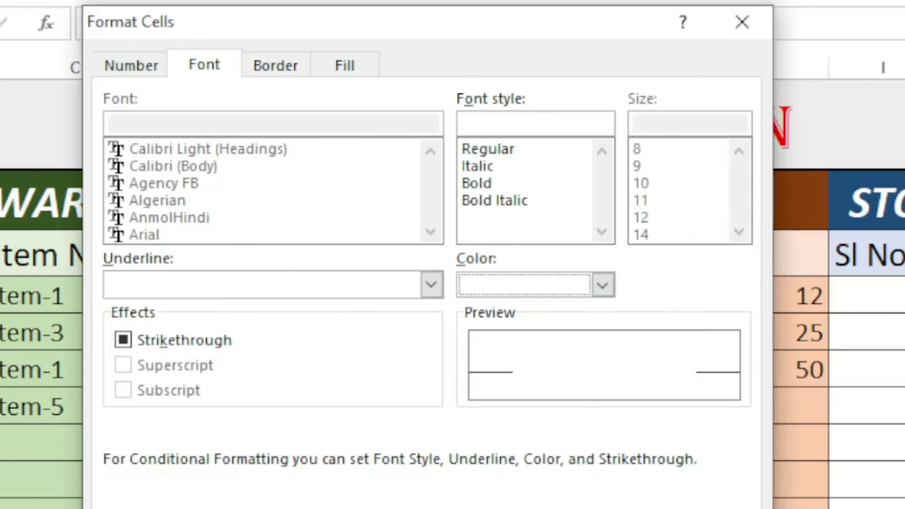
{"action": "left_click", "coordinate": [275, 67]}
{"action": "left_click", "coordinate": [133, 66]}
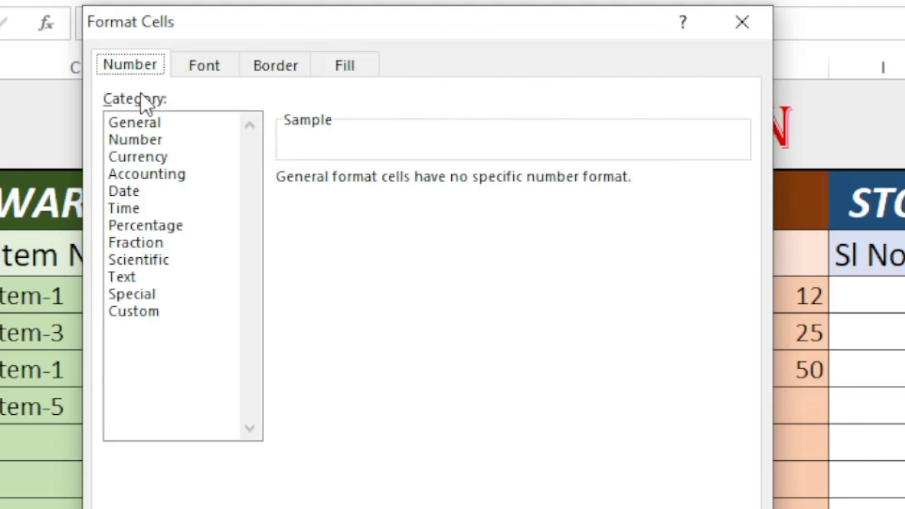
{"action": "left_click", "coordinate": [189, 63]}
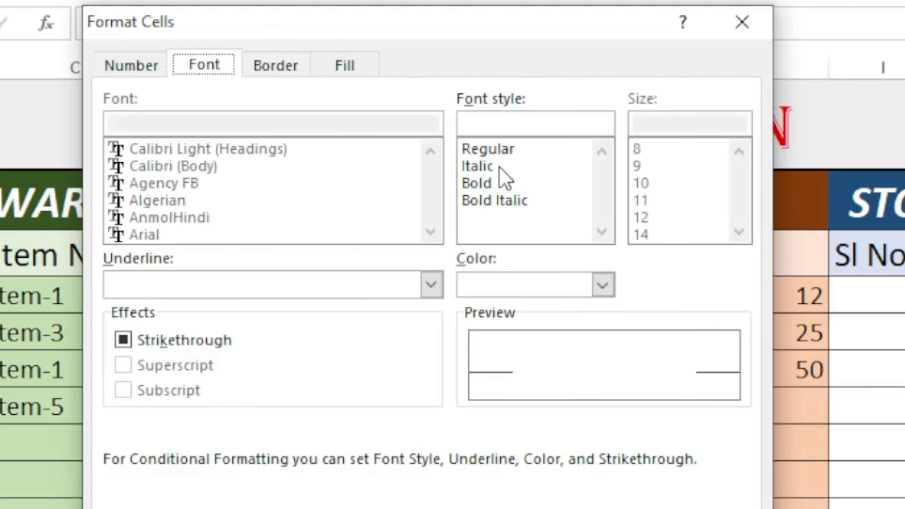
{"action": "left_click", "coordinate": [486, 190]}
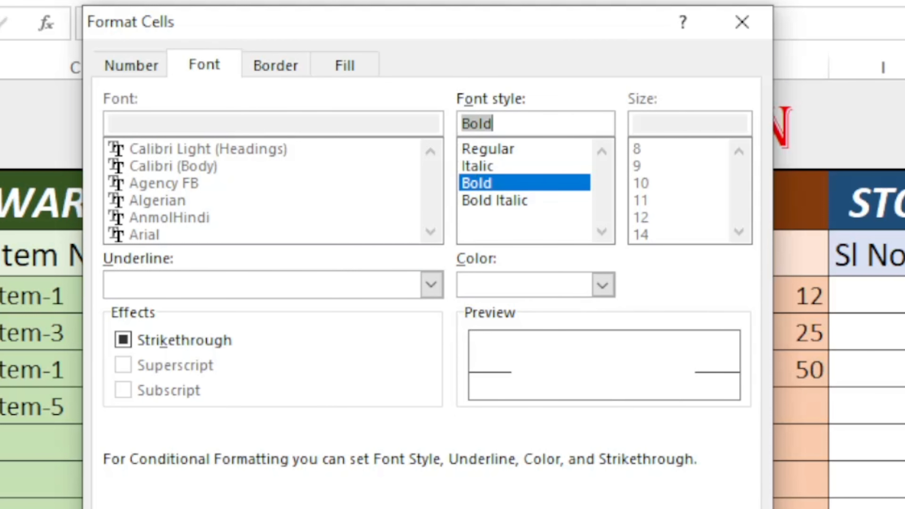
{"action": "key", "text": "Return"}
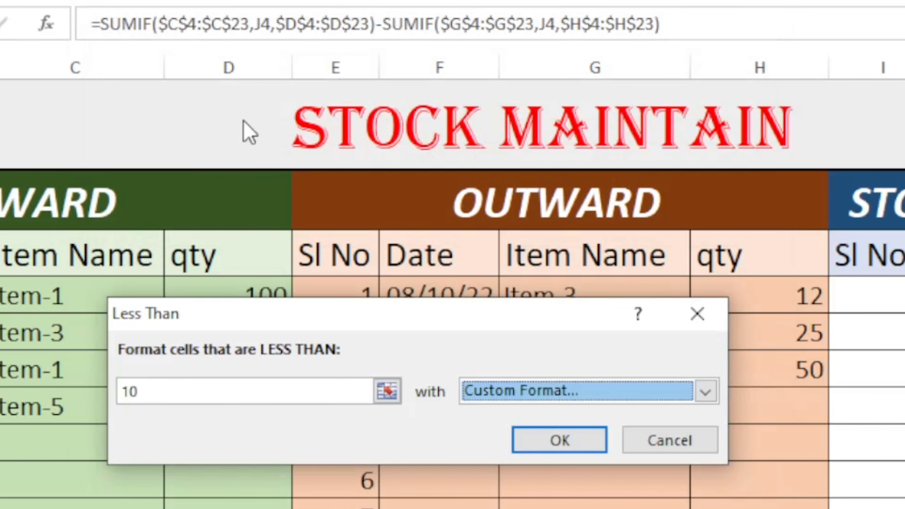
Apply the Less Than rule and review the highlighting in the net stock qty column through Item-20
{"action": "left_click", "coordinate": [539, 449]}
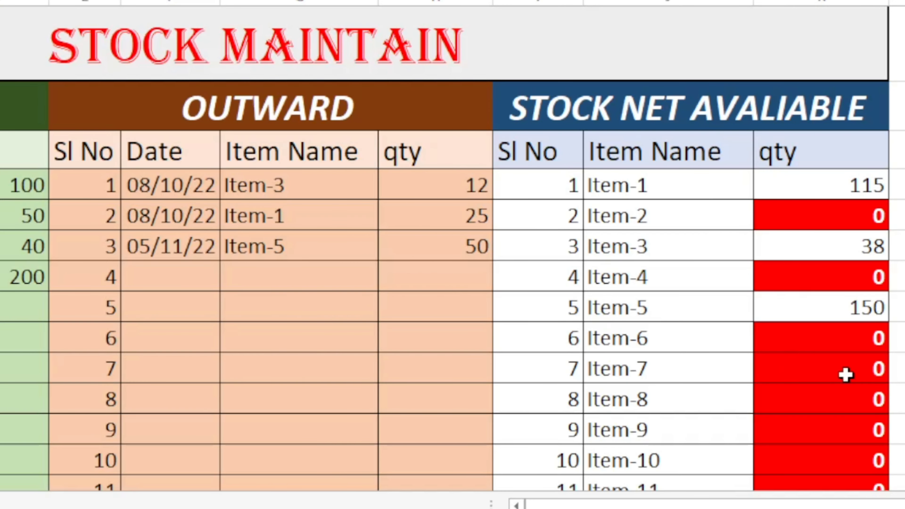
{"action": "scroll", "coordinate": [816, 337], "scroll_direction": "down", "scroll_amount": 3}
{"action": "scroll", "coordinate": [854, 377], "scroll_direction": "down", "scroll_amount": 1}
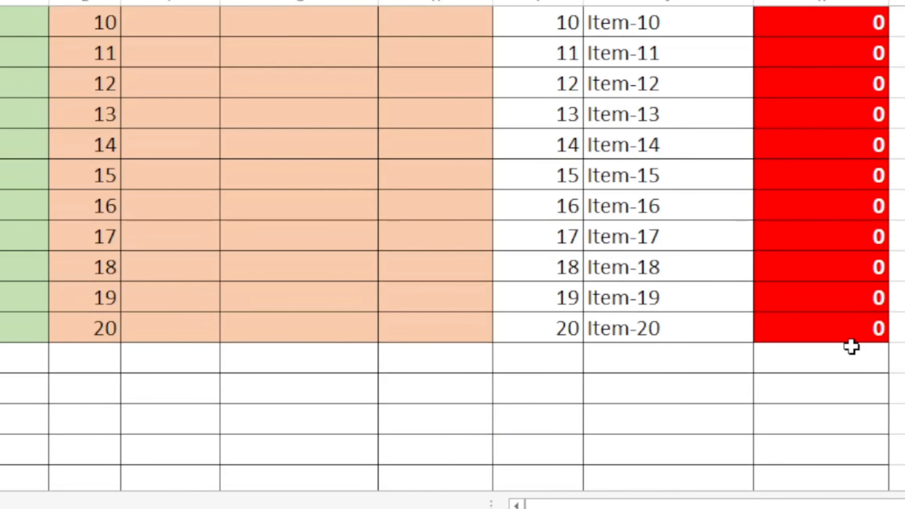
{"action": "scroll", "coordinate": [853, 348], "scroll_direction": "up", "scroll_amount": 5}
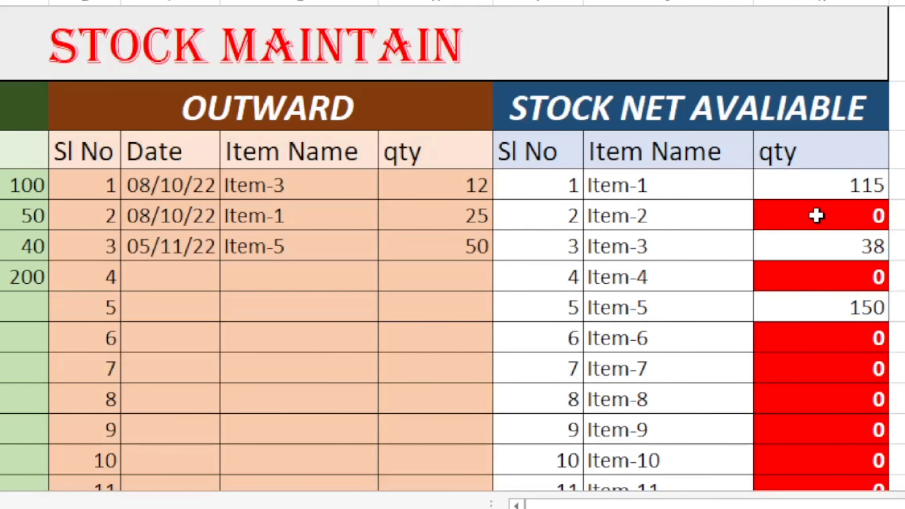
Enter the date 5-11-2022 in the fifth INWARD row
{"action": "left_click", "coordinate": [834, 215]}
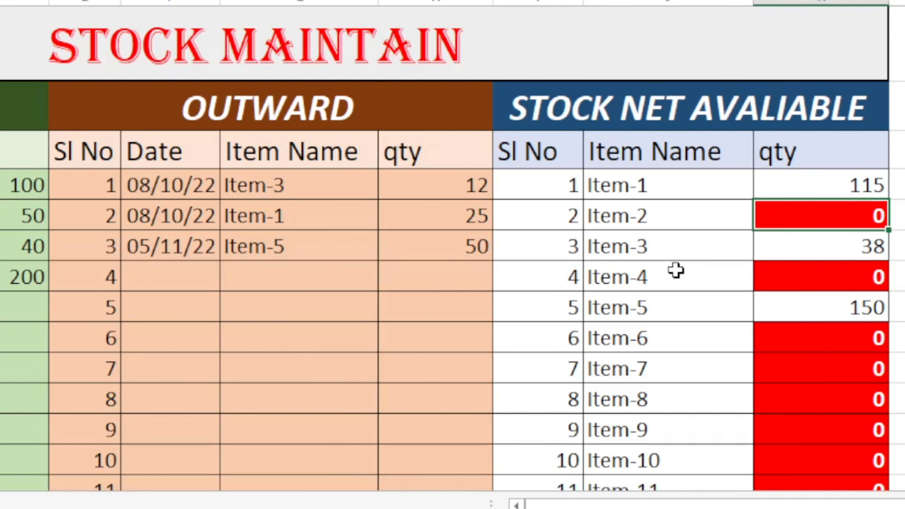
{"action": "left_click", "coordinate": [817, 283]}
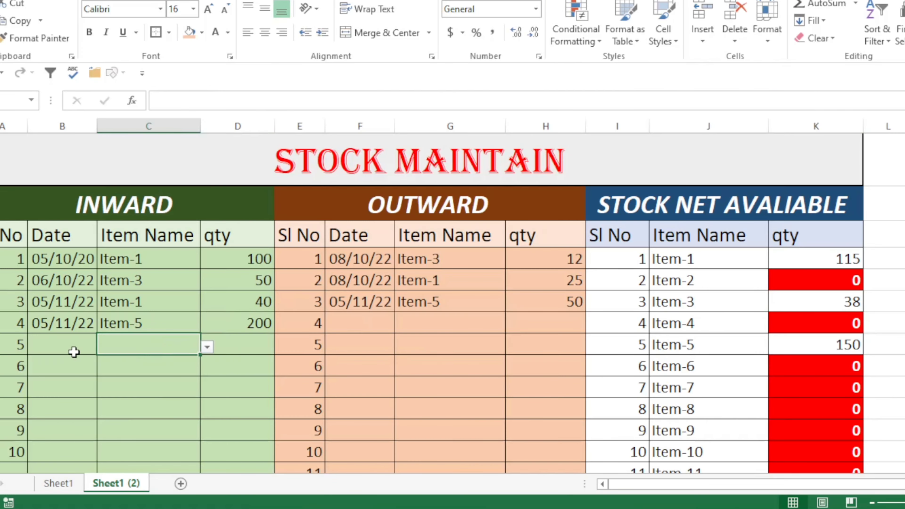
{"action": "left_click", "coordinate": [77, 343]}
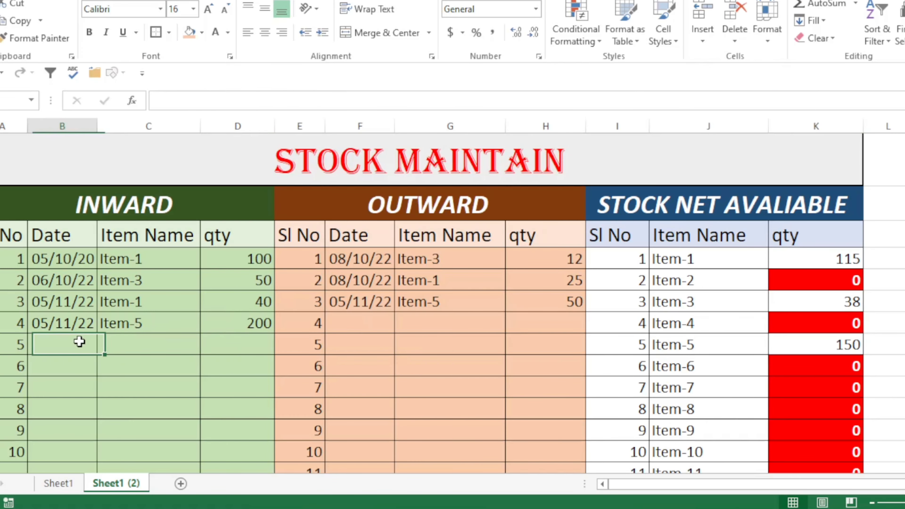
{"action": "type", "text": "5-"}
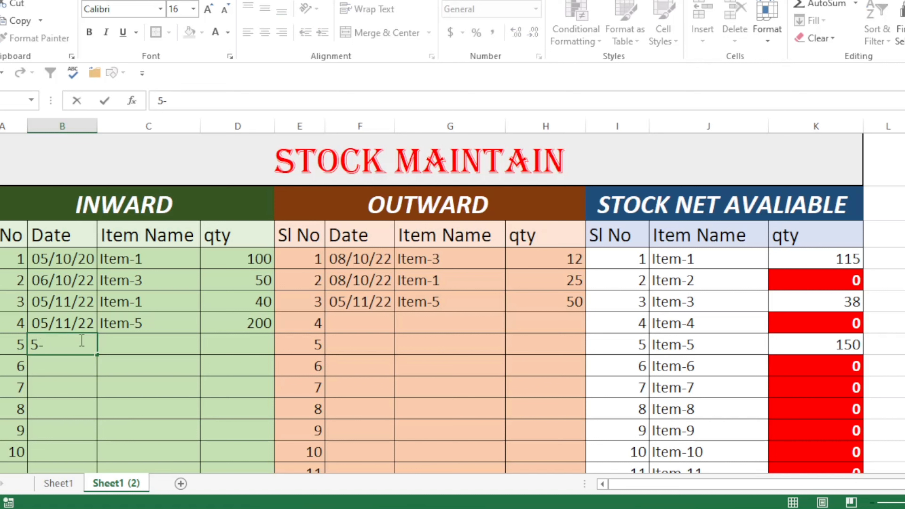
{"action": "type", "text": "11-2022"}
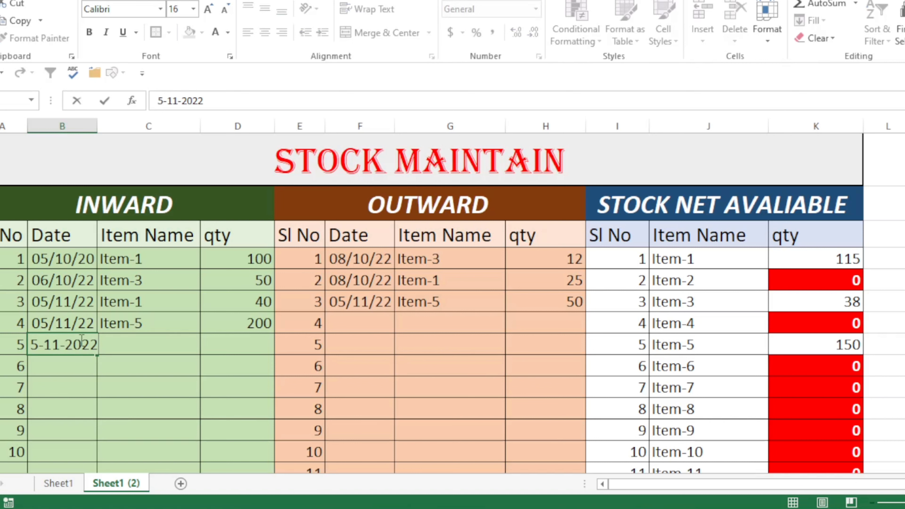
{"action": "key", "text": "Return"}
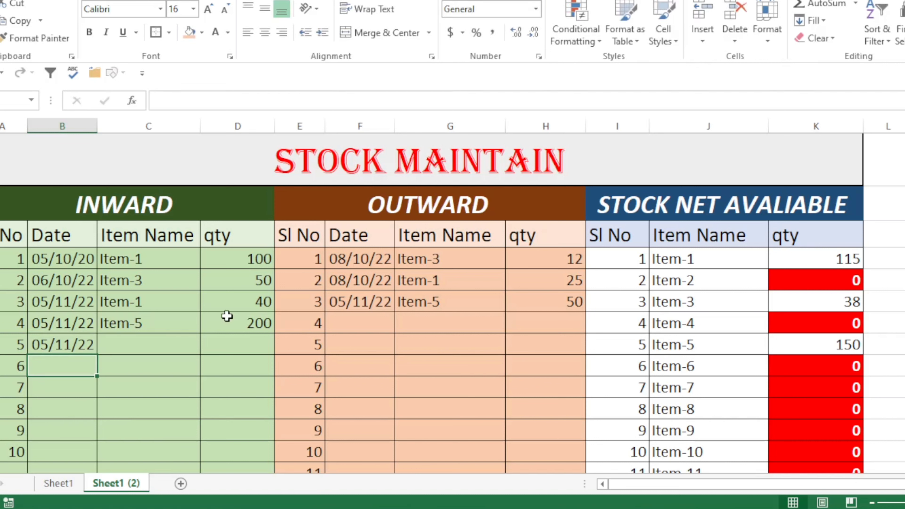
{"action": "left_click", "coordinate": [195, 345]}
{"action": "left_click_drag", "start_coordinate": [201, 348], "coordinate": [207, 350]}
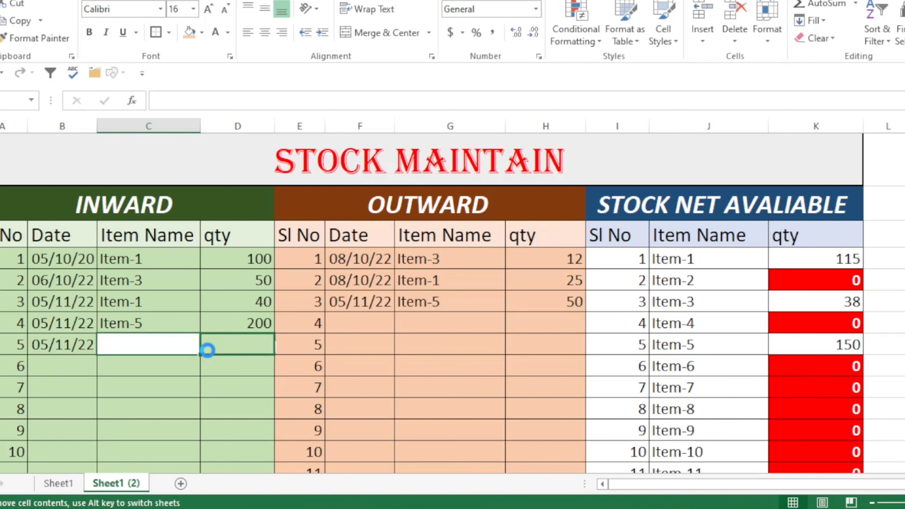
{"action": "left_click", "coordinate": [173, 356]}
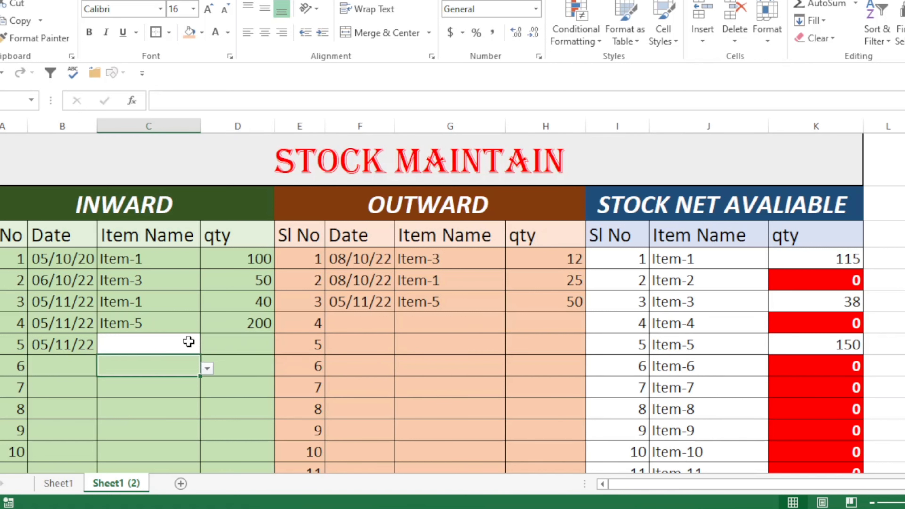
{"action": "key", "text": "ctrl+z"}
{"action": "left_click", "coordinate": [180, 370]}
Choose Item-4 from the item list in the fifth INWARD row and enter a qty of 50
{"action": "left_click", "coordinate": [176, 346]}
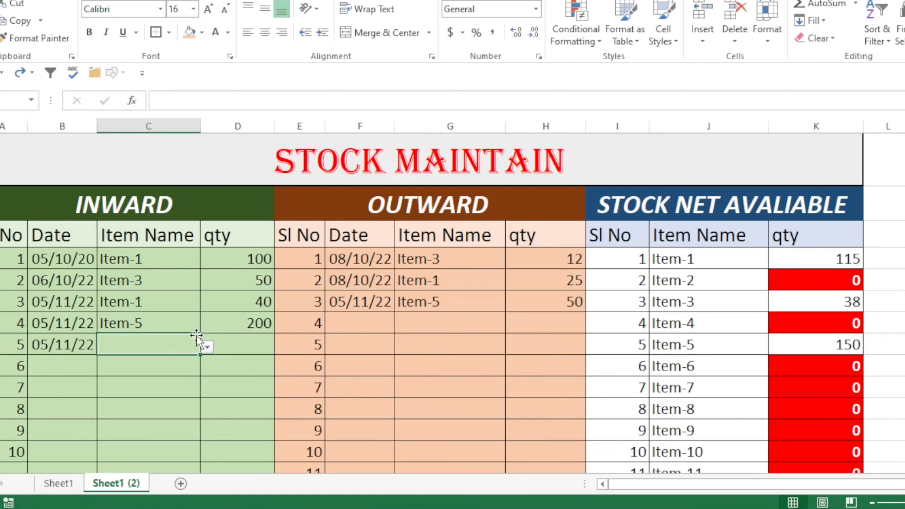
{"action": "left_click", "coordinate": [207, 346]}
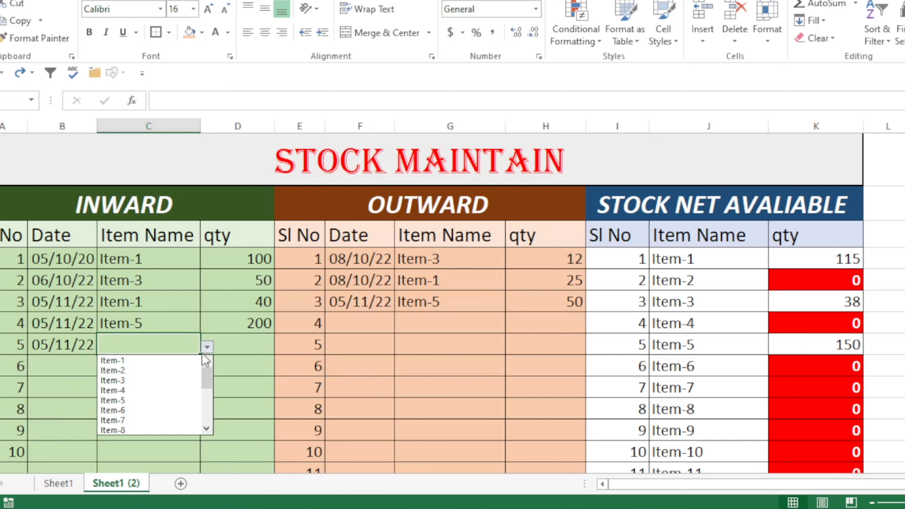
{"action": "left_click", "coordinate": [173, 390]}
{"action": "left_click", "coordinate": [260, 343]}
{"action": "type", "text": "50"}
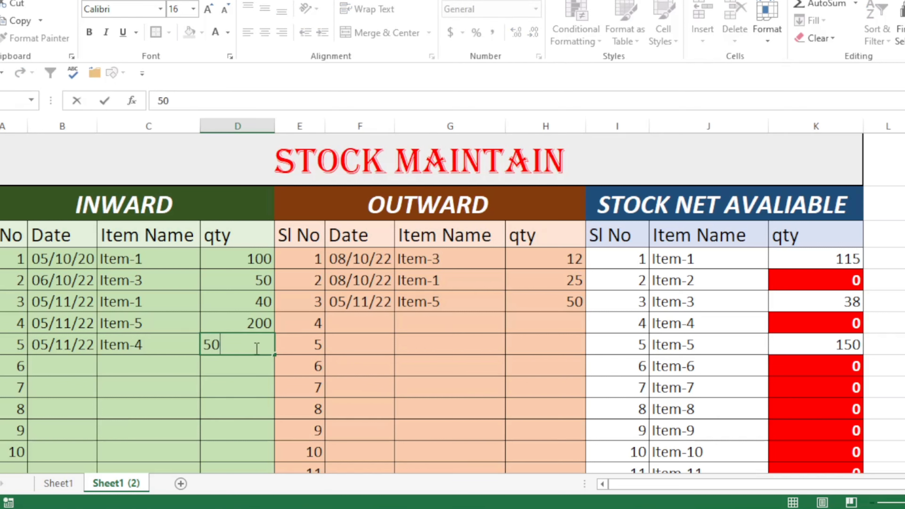
{"action": "key", "text": "Return"}
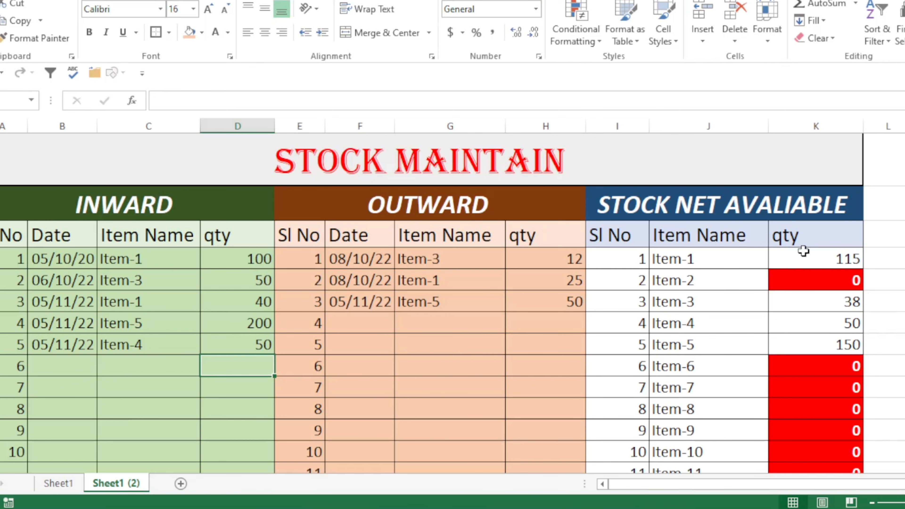
Add the headings "in" in L3 and "out" in M3, beside the net stock qty column
{"action": "left_click", "coordinate": [892, 240]}
{"action": "left_click", "coordinate": [869, 219]}
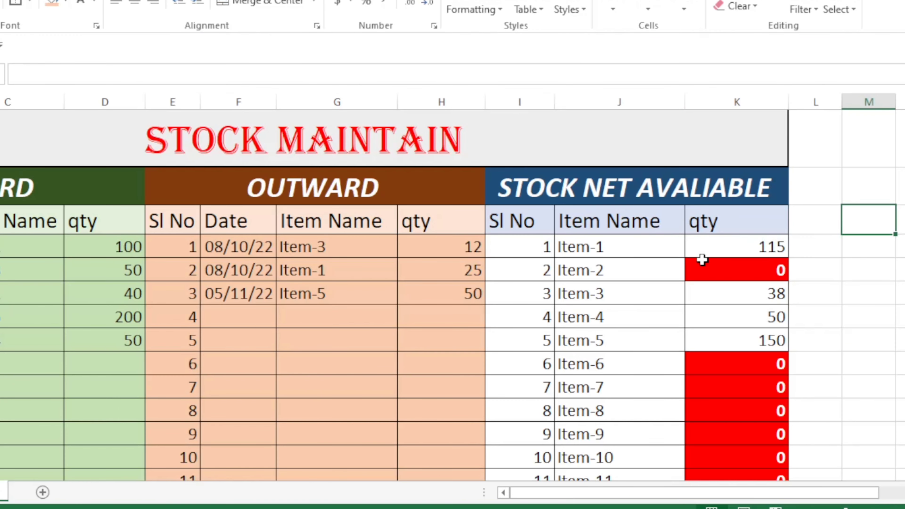
{"action": "left_click", "coordinate": [802, 237]}
{"action": "left_click", "coordinate": [809, 227]}
{"action": "type", "text": "in"}
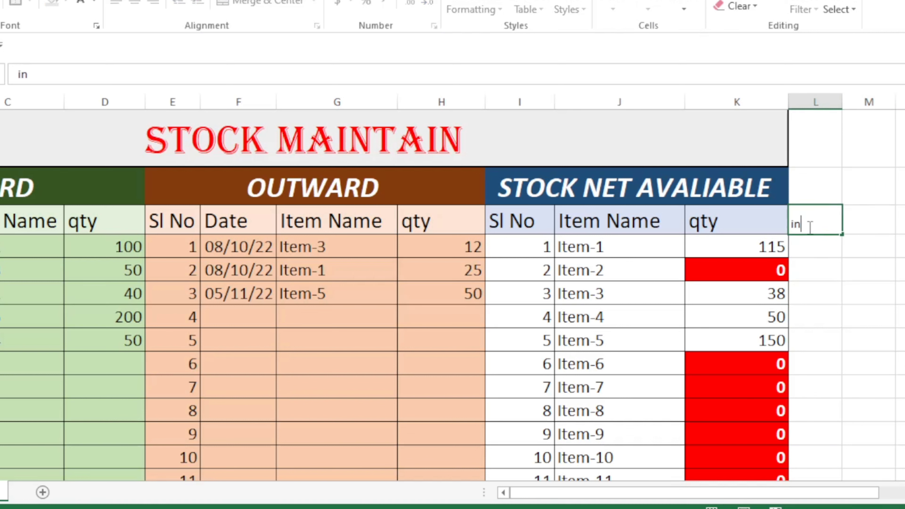
{"action": "key", "text": "Return"}
{"action": "left_click", "coordinate": [870, 226]}
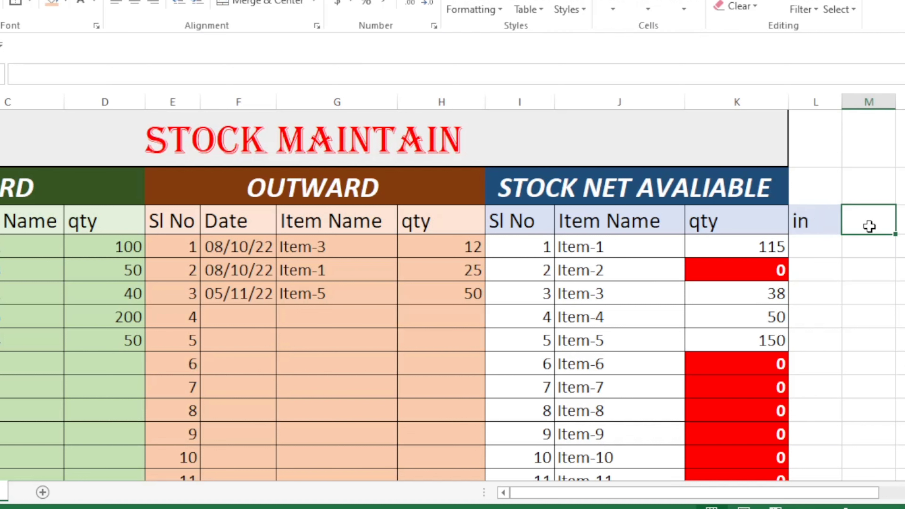
{"action": "type", "text": "out"}
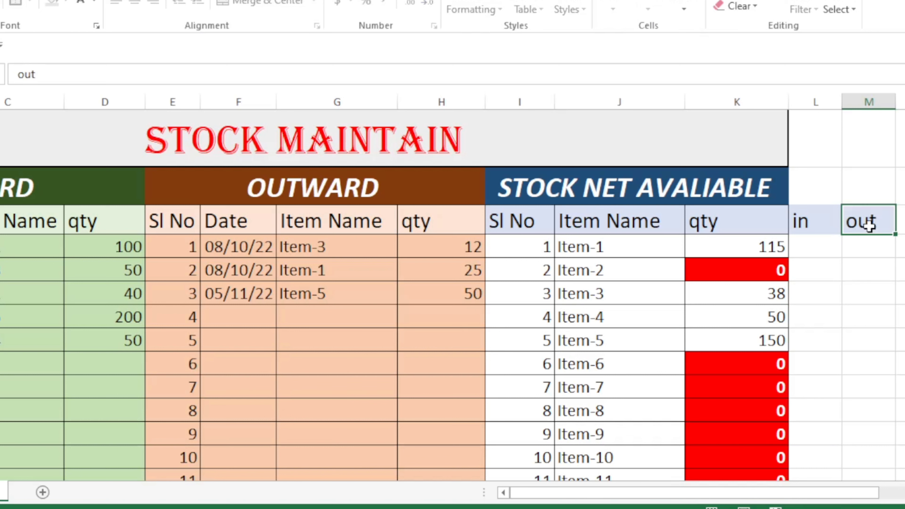
{"action": "key", "text": "Return"}
Copy the inward part =SUMIF($C$4:$C$23,J4,$D$4:$D$23) from Item-1's net stock formula, leaving that formula unedited
{"action": "left_click", "coordinate": [722, 247]}
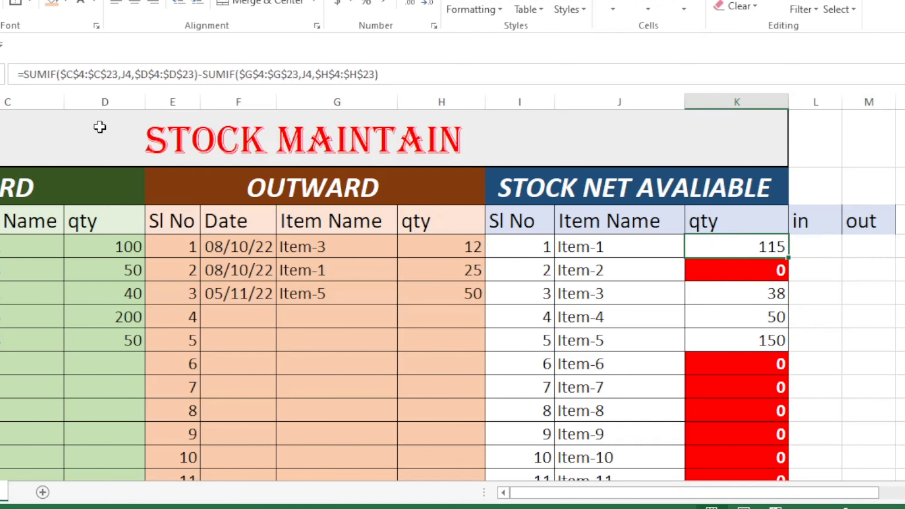
{"action": "left_click", "coordinate": [196, 75]}
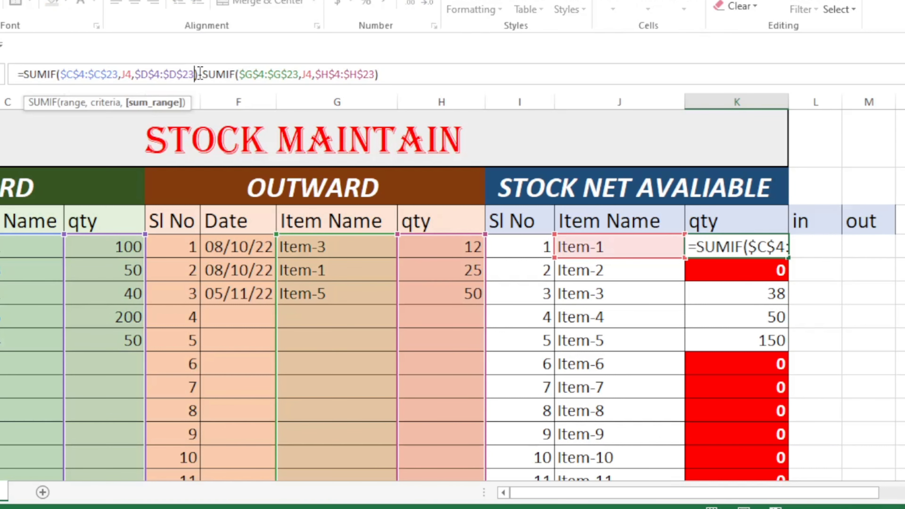
{"action": "left_click_drag", "start_coordinate": [196, 74], "coordinate": [33, 75]}
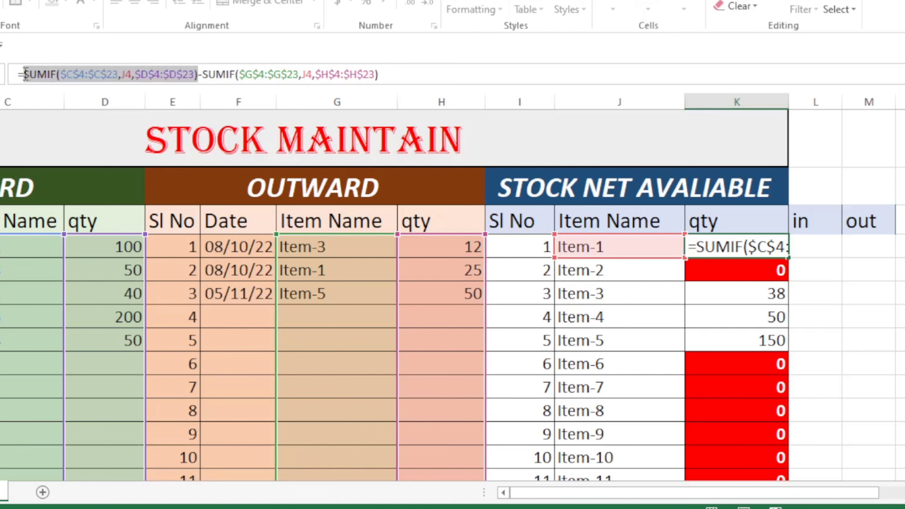
{"action": "right_click", "coordinate": [53, 77]}
{"action": "left_click", "coordinate": [86, 107]}
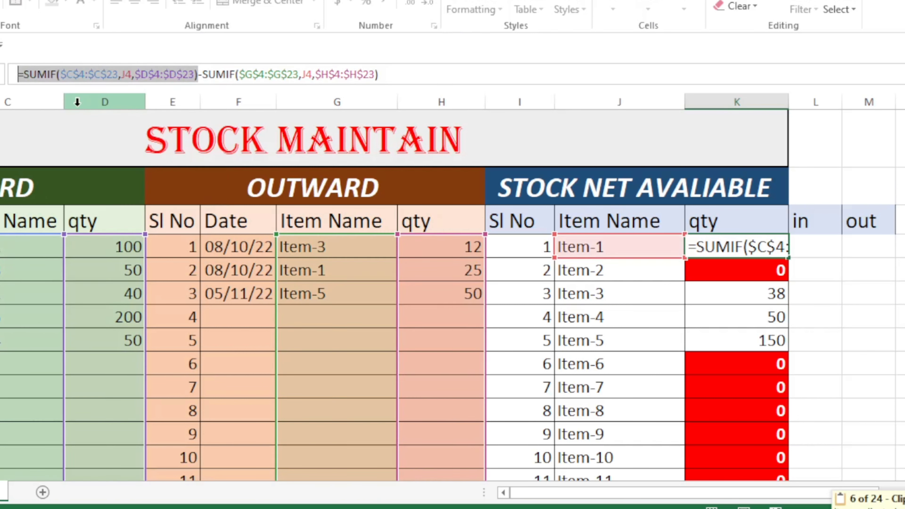
{"action": "key", "text": "Escape"}
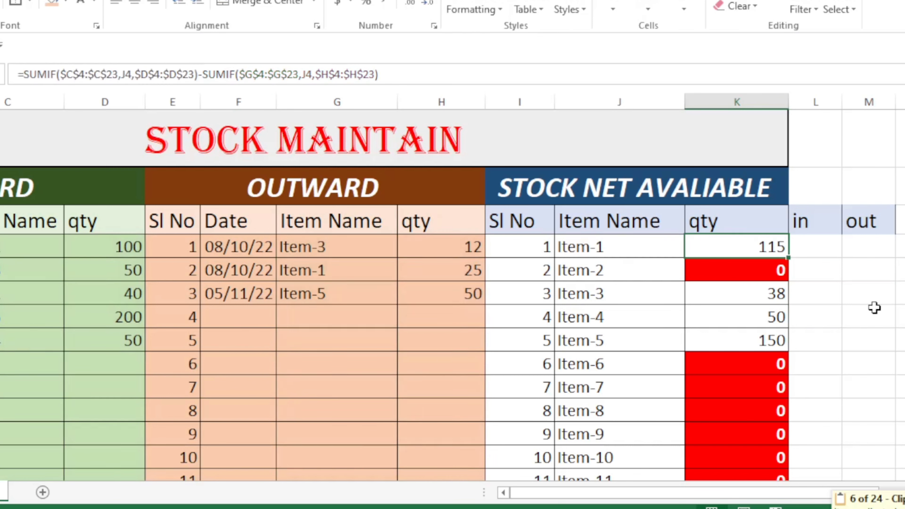
Paste the copied inward SUMIF formula into the "in" cell L4 for Item-1
{"action": "left_click", "coordinate": [822, 244]}
{"action": "right_click", "coordinate": [821, 244]}
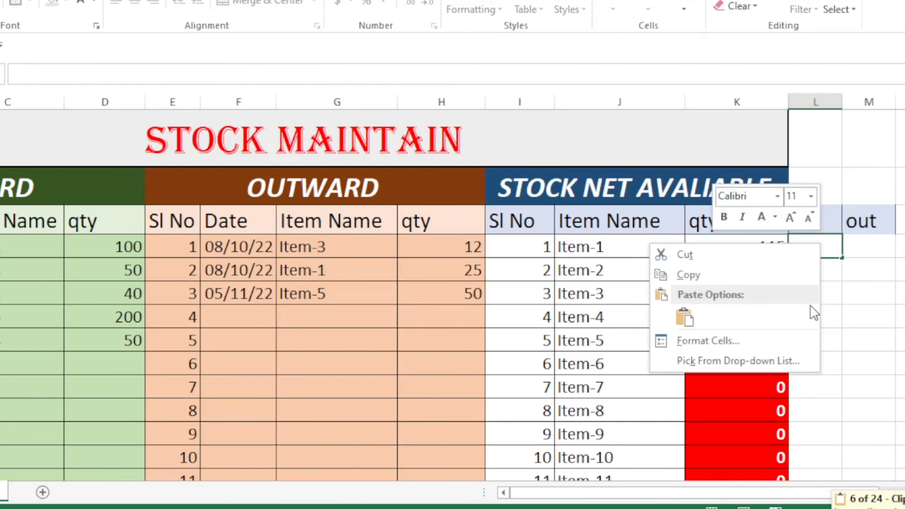
{"action": "left_click", "coordinate": [685, 317]}
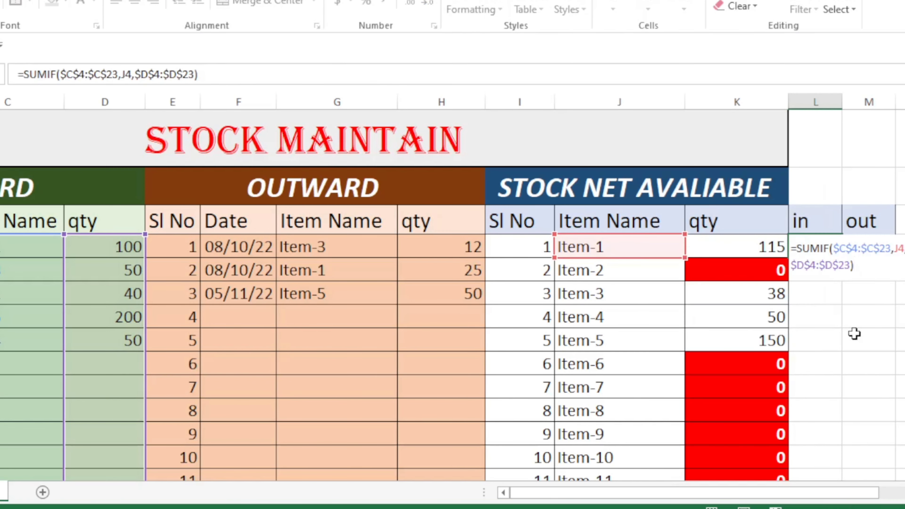
{"action": "key", "text": "Return"}
{"action": "left_click", "coordinate": [857, 339]}
{"action": "left_click", "coordinate": [804, 244]}
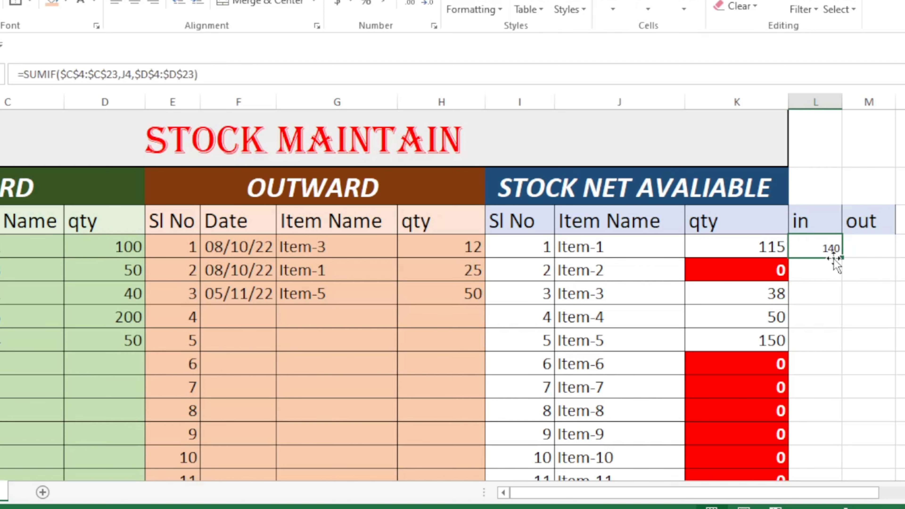
Copy the outward part SUMIF($G$4:$G$23,J4,$H$4:$H$23) from Item-1's net stock formula, leaving that formula unedited
{"action": "left_click", "coordinate": [750, 247]}
{"action": "left_click", "coordinate": [393, 76]}
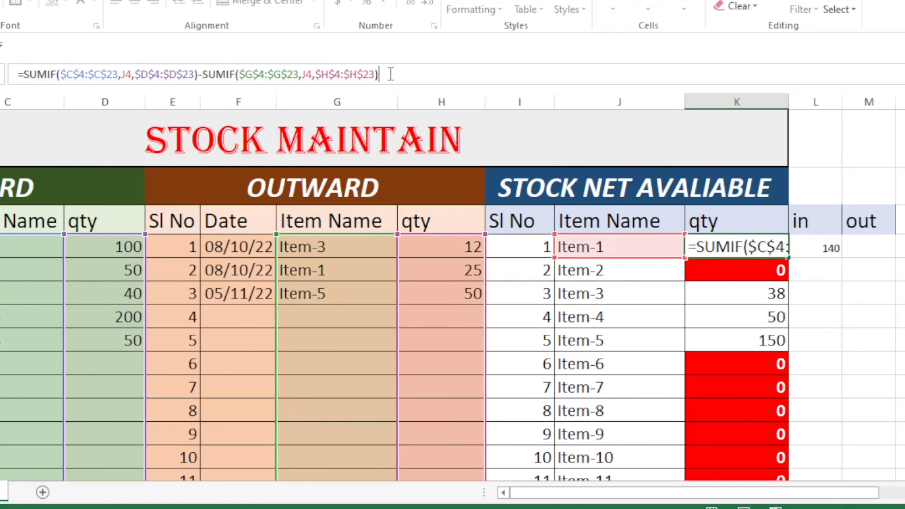
{"action": "left_click_drag", "start_coordinate": [392, 75], "coordinate": [211, 69]}
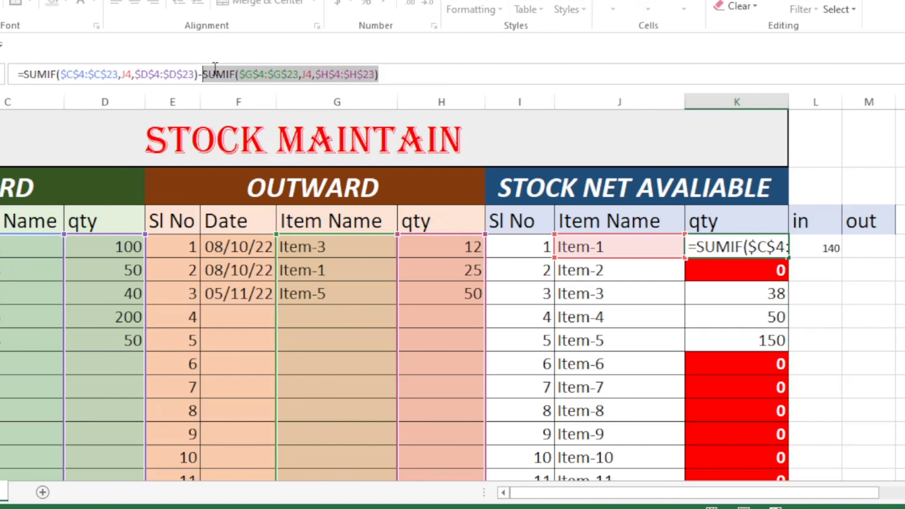
{"action": "right_click", "coordinate": [215, 70]}
{"action": "left_click", "coordinate": [247, 96]}
{"action": "scroll", "coordinate": [496, 279], "scroll_direction": "left", "scroll_amount": 2}
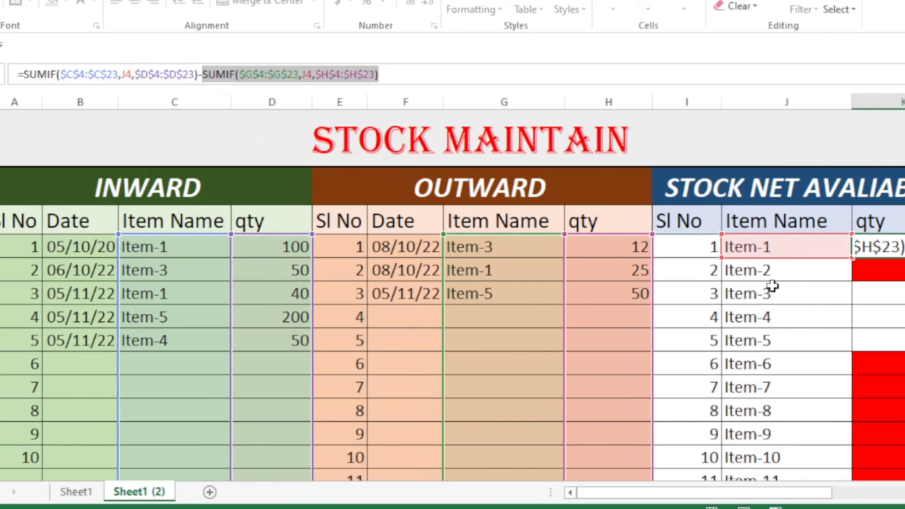
{"action": "key", "text": "Escape"}
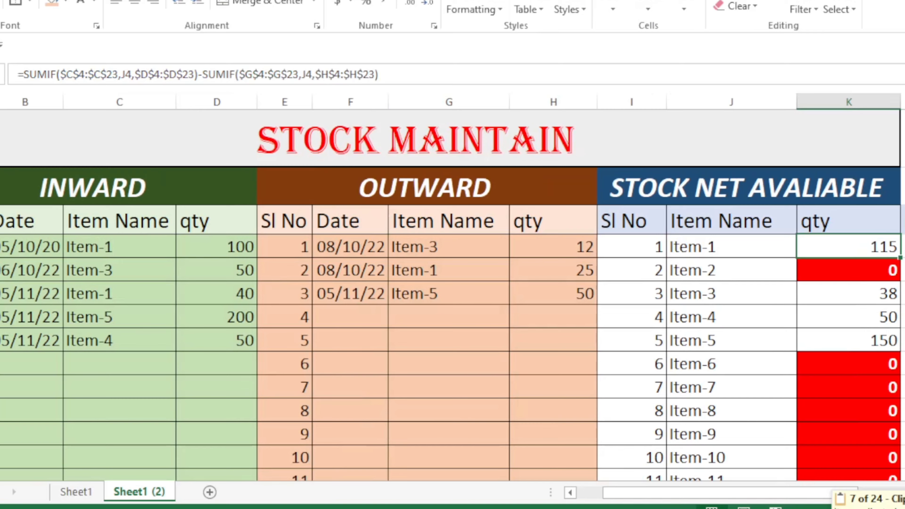
Enter =SUMIF($G$4:$G$23,J4,$H$4:$H$23) in the "out" cell M4 for Item-1
{"action": "scroll", "coordinate": [798, 252], "scroll_direction": "right", "scroll_amount": 2}
{"action": "double_click", "coordinate": [810, 246]}
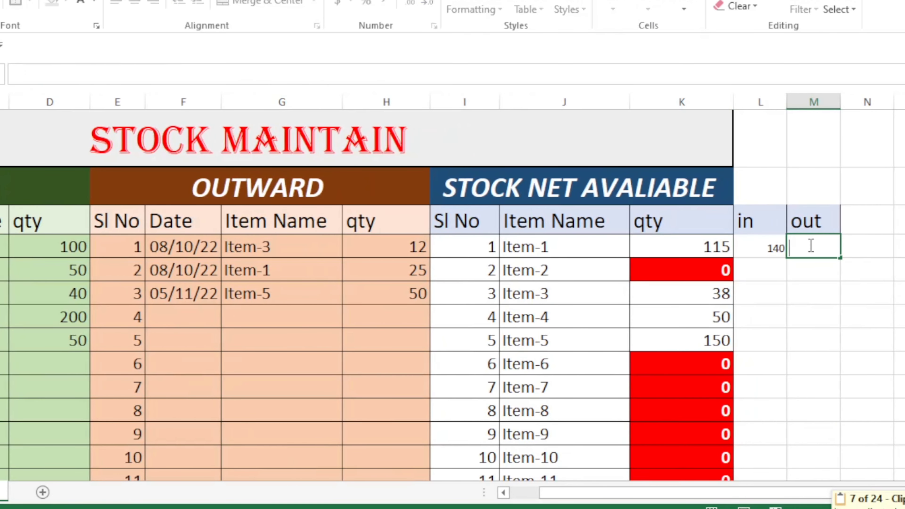
{"action": "type", "text": "="}
{"action": "key", "text": "ctrl+v"}
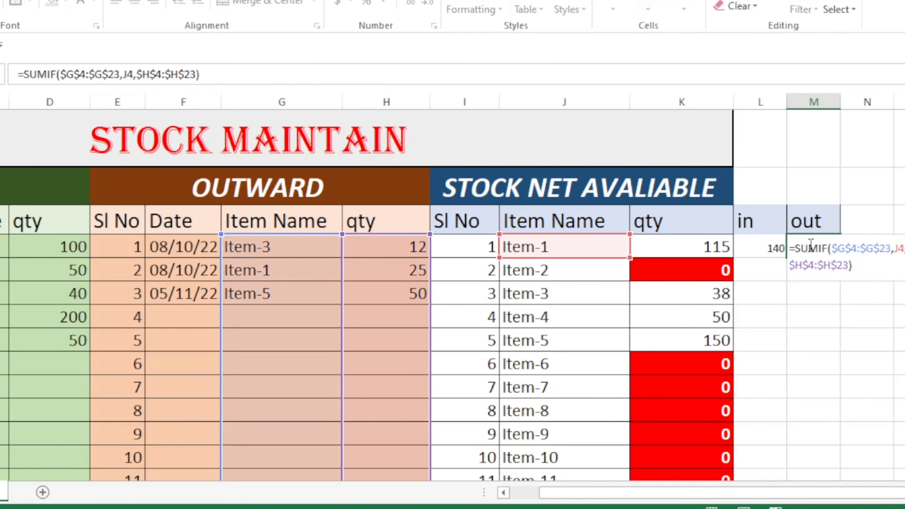
{"action": "key", "text": "Return"}
{"action": "left_click", "coordinate": [803, 385]}
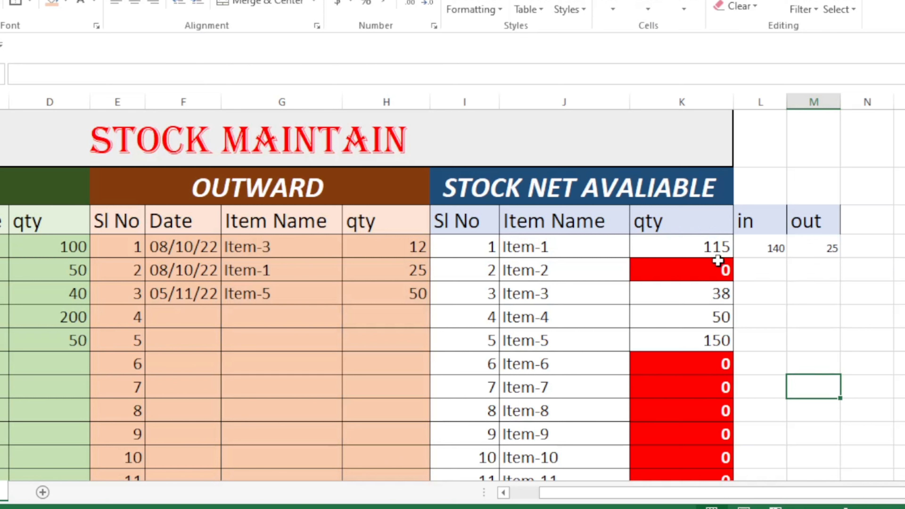
Fill the "in" and "out" formulas from L4 and M4 down their columns for the remaining items
{"action": "left_click", "coordinate": [758, 252]}
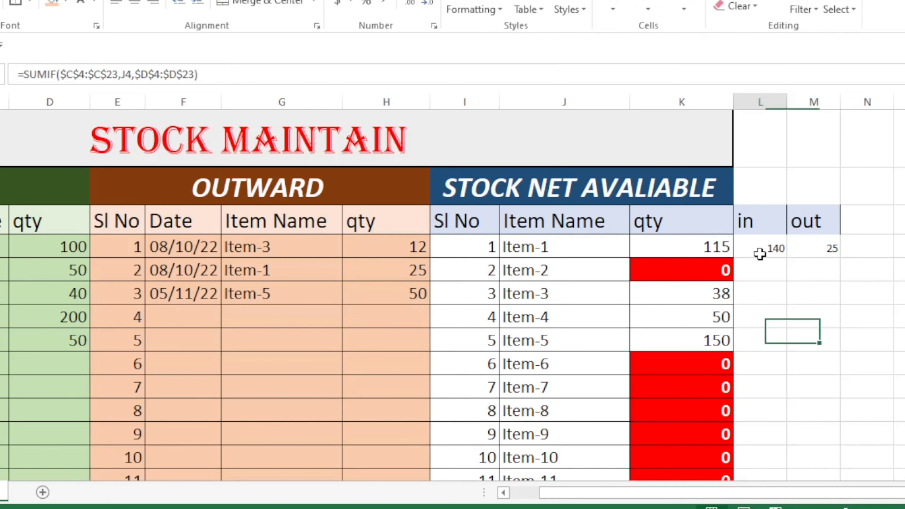
{"action": "double_click", "coordinate": [787, 257]}
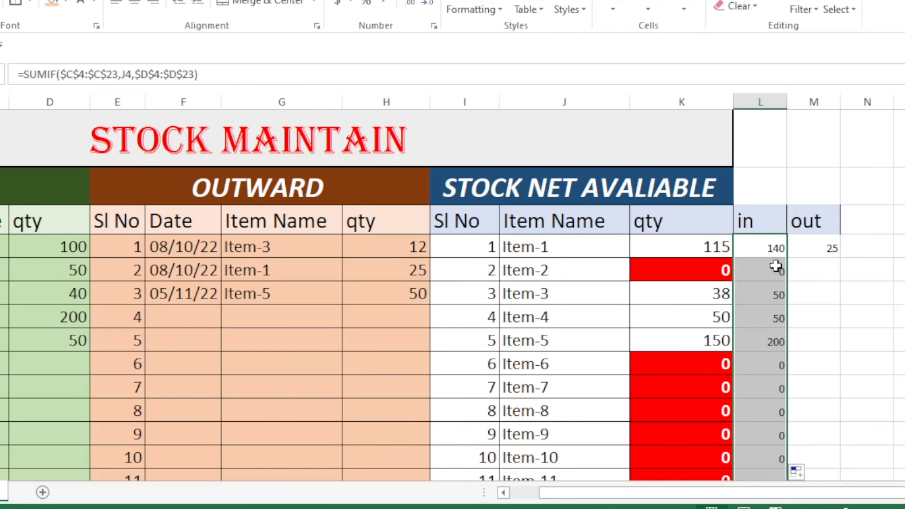
{"action": "left_click", "coordinate": [828, 247]}
{"action": "double_click", "coordinate": [841, 258]}
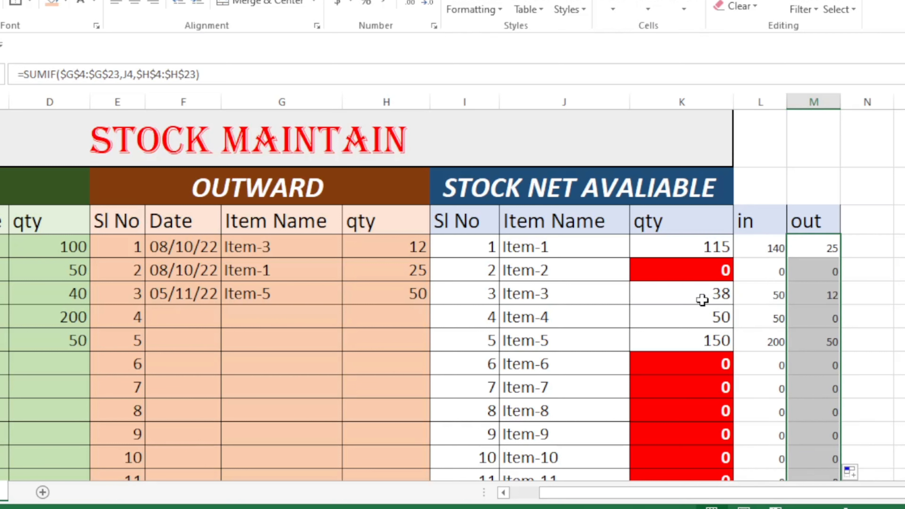
Compare the net stock qty with the "in" and "out" values for Item-3 through Item-5
{"action": "left_click", "coordinate": [705, 291]}
{"action": "left_click", "coordinate": [772, 294]}
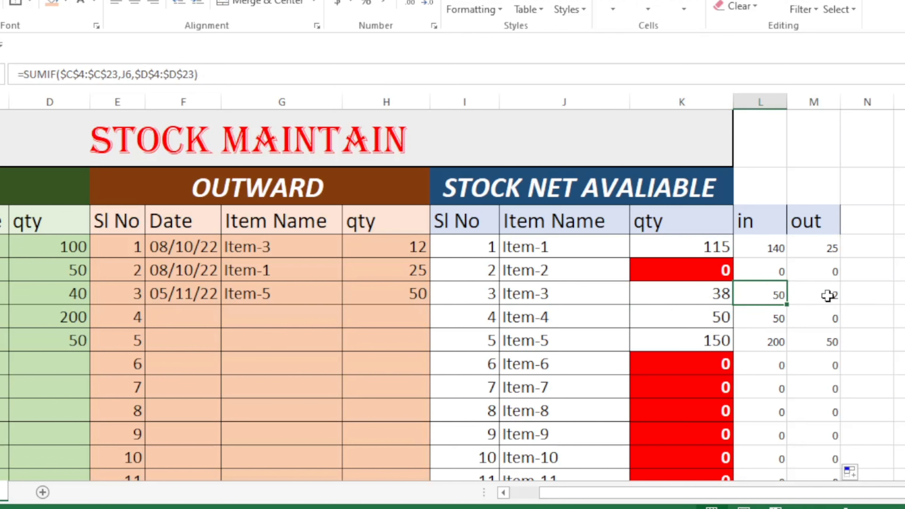
{"action": "left_click", "coordinate": [808, 293]}
{"action": "left_click", "coordinate": [693, 293]}
{"action": "left_click", "coordinate": [717, 317]}
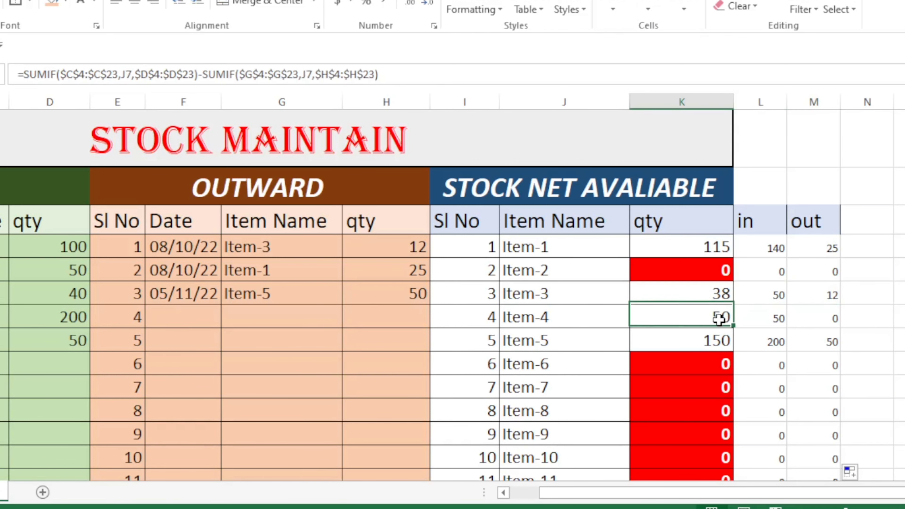
{"action": "left_click", "coordinate": [773, 321]}
{"action": "left_click", "coordinate": [803, 337]}
{"action": "scroll", "coordinate": [766, 349], "scroll_direction": "down", "scroll_amount": 2}
{"action": "scroll", "coordinate": [745, 344], "scroll_direction": "up", "scroll_amount": 2}
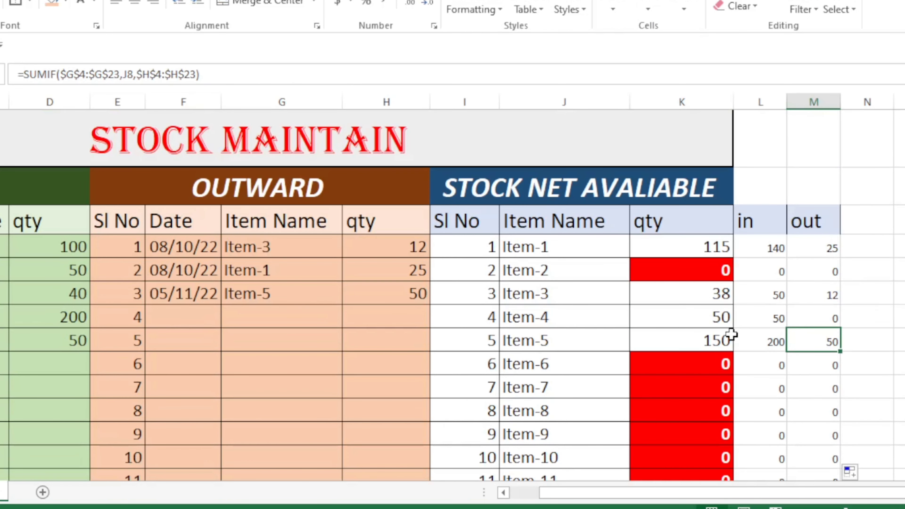
{"action": "left_click", "coordinate": [412, 336]}
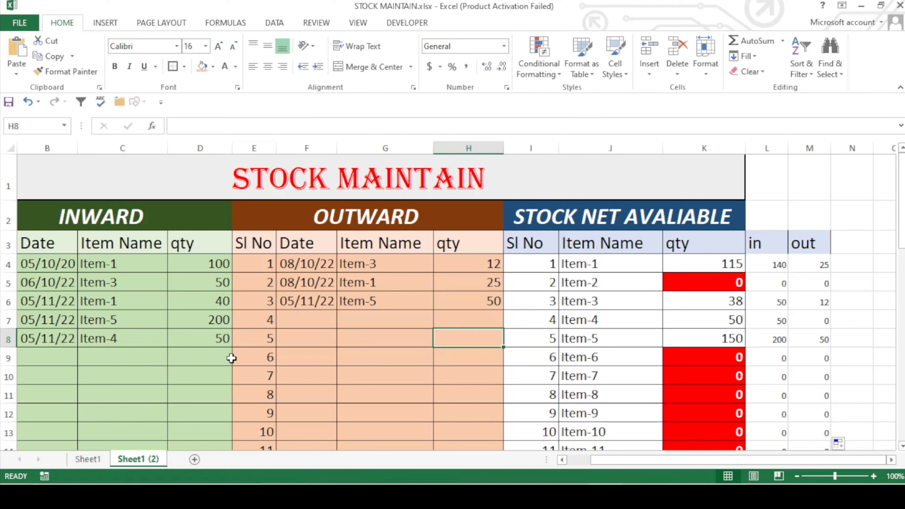
{"action": "left_click", "coordinate": [425, 336]}
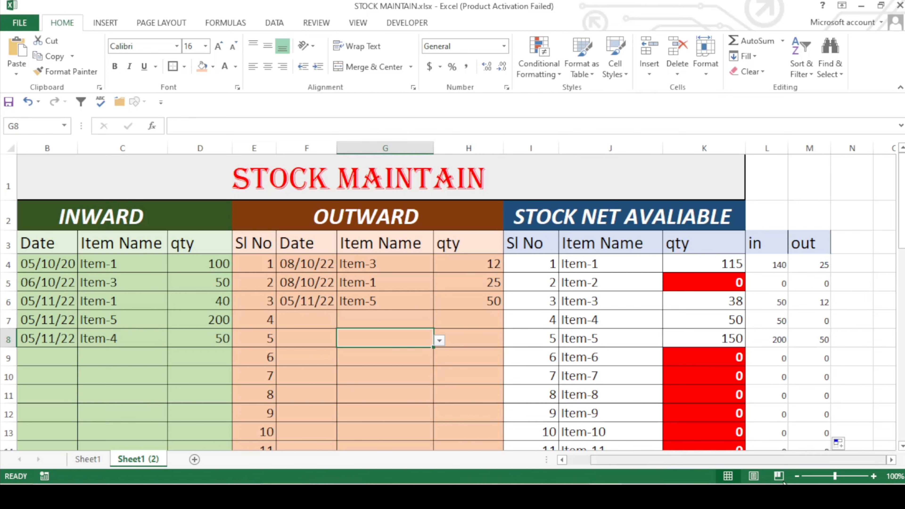
{"action": "left_click", "coordinate": [148, 362]}
{"action": "left_click", "coordinate": [812, 197]}
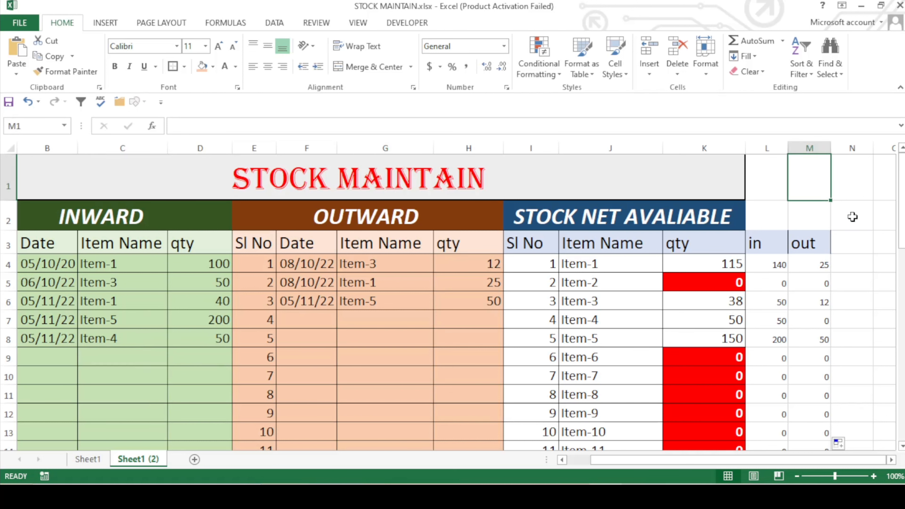